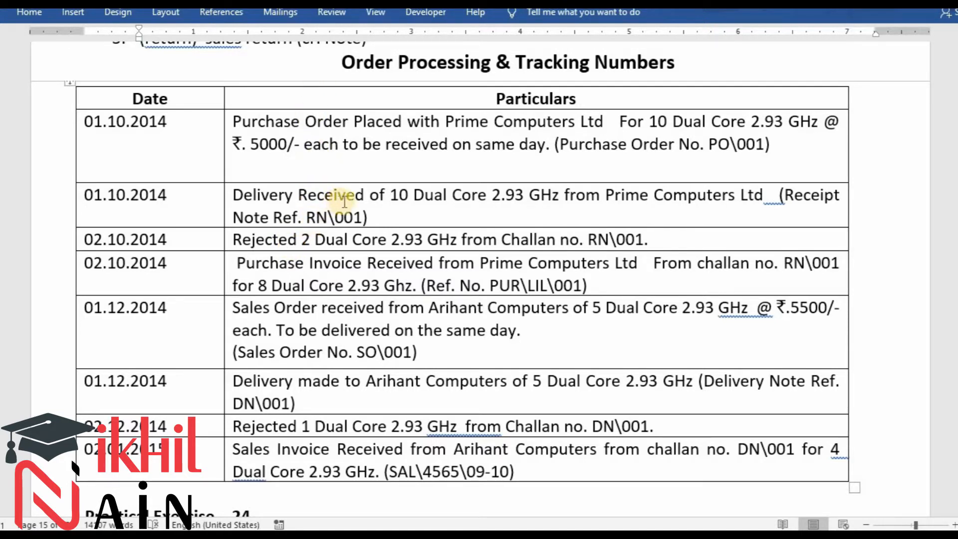
# Switch from the order table in Word to TallyPrime and open the list of voucher types for alteration.
pyautogui.click(302, 241)
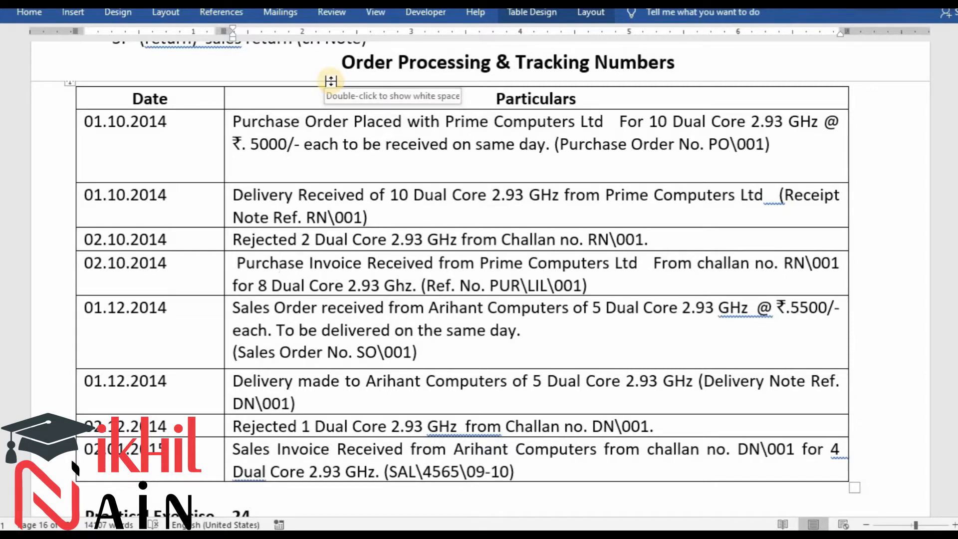
pyautogui.hotkey('alt', 'Tab')
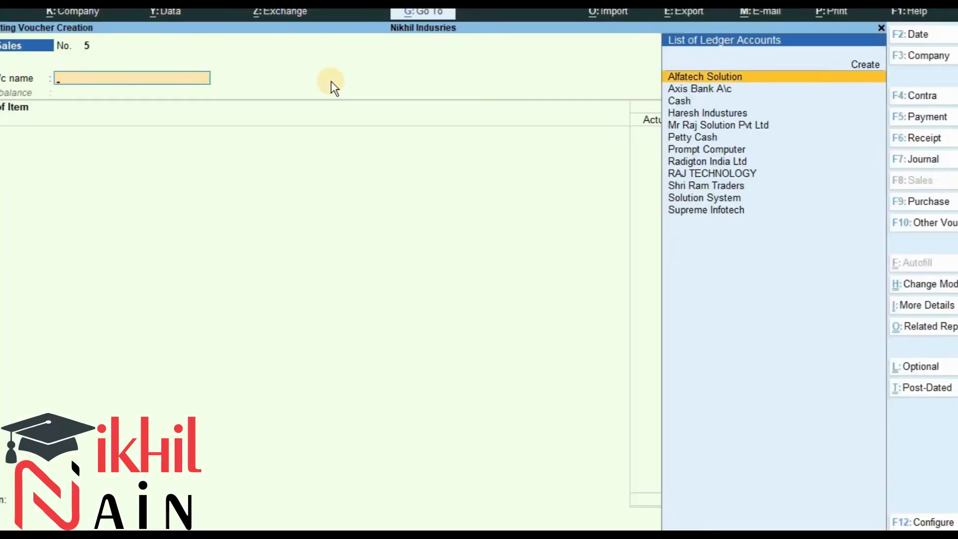
pyautogui.press('Escape')
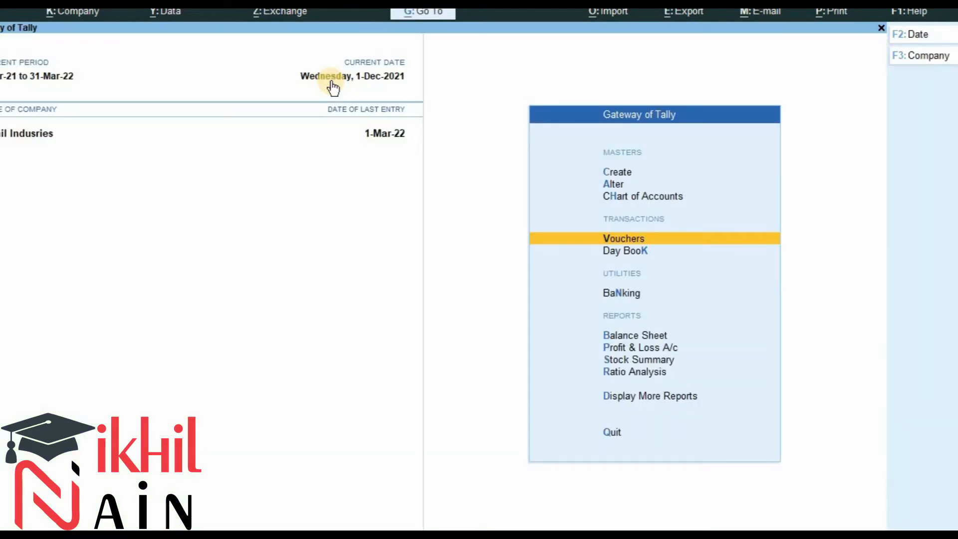
pyautogui.press('Up')
pyautogui.press('Up')
pyautogui.press('Up')
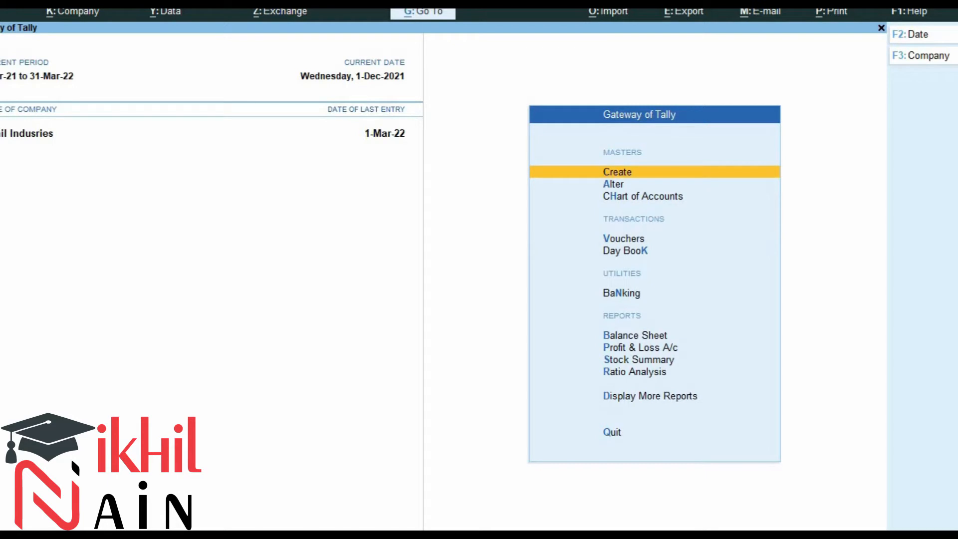
pyautogui.press('Down')
pyautogui.press('Up')
pyautogui.press('Up')
pyautogui.press('Down')
pyautogui.press('Down')
pyautogui.press('Return')
pyautogui.press('Down')
pyautogui.press('Down')
pyautogui.press('Down')
pyautogui.press('Return')
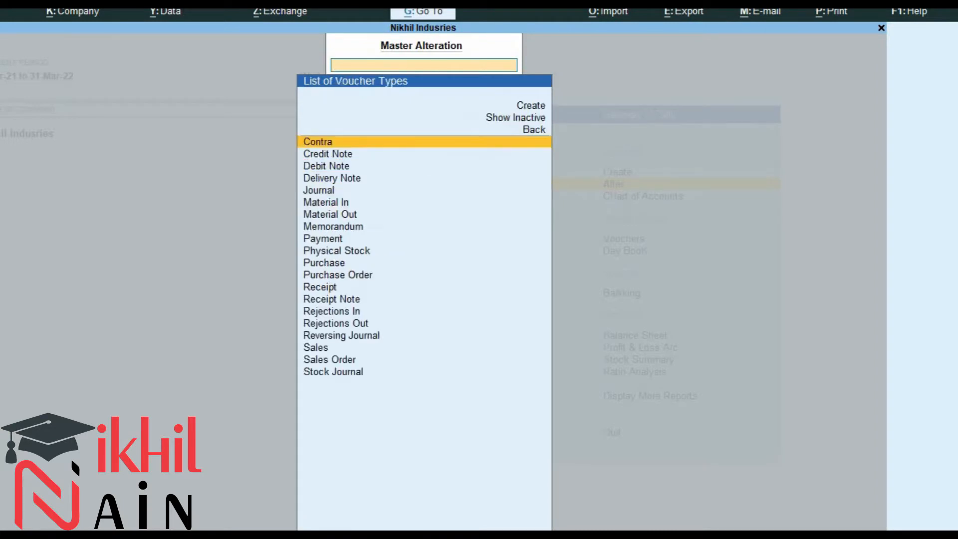
# Activate the Purchase Order voucher type by setting its activation option to yes, and save it.
pyautogui.press('Down')
pyautogui.press('Down')
pyautogui.press('Down')
pyautogui.press('Down')
pyautogui.press('Down')
pyautogui.press('Down')
pyautogui.press('Down')
pyautogui.press('Down')
pyautogui.press('Down')
pyautogui.press('Down')
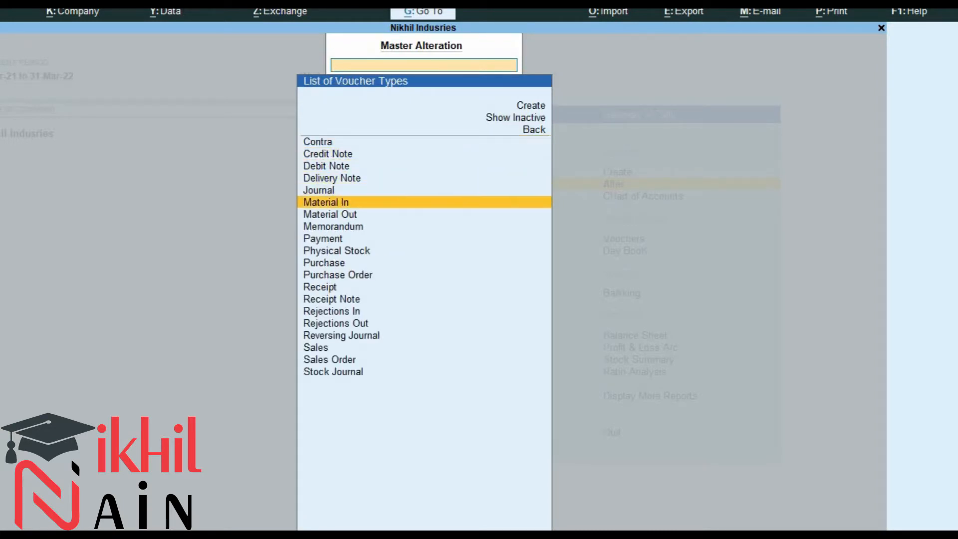
pyautogui.press('Down')
pyautogui.press('Return')
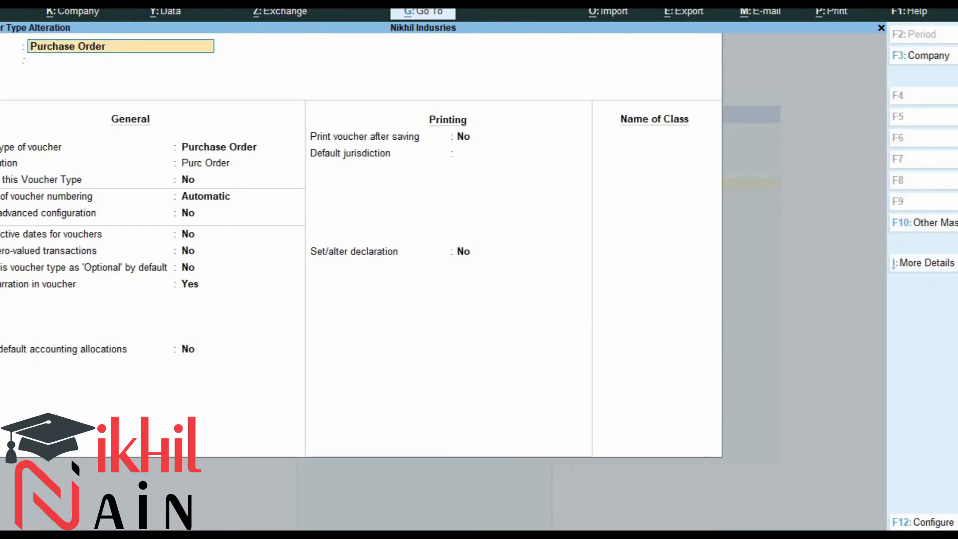
pyautogui.press('Return')
pyautogui.press('Return')
pyautogui.press('Return')
pyautogui.write('yes')
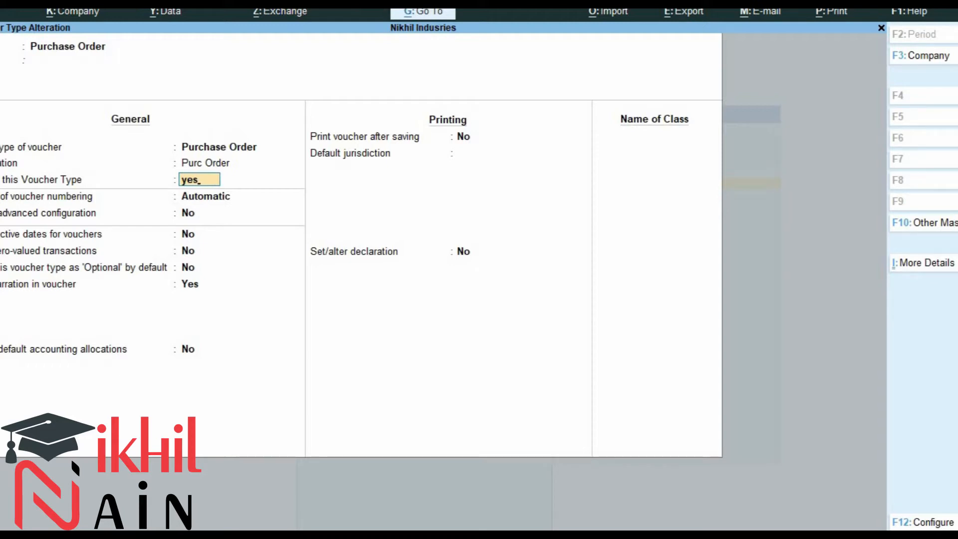
pyautogui.press('ctrl')
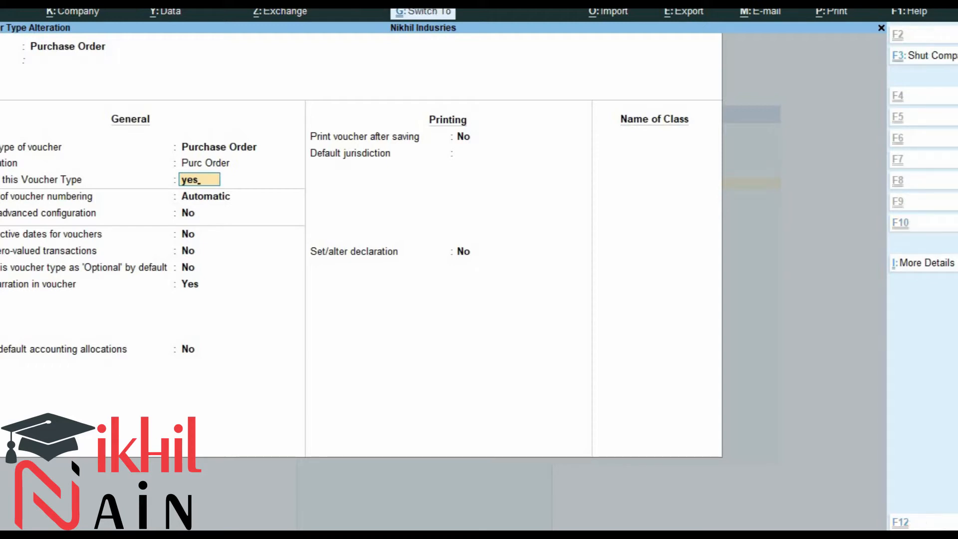
pyautogui.hotkey('ctrl', 'a')
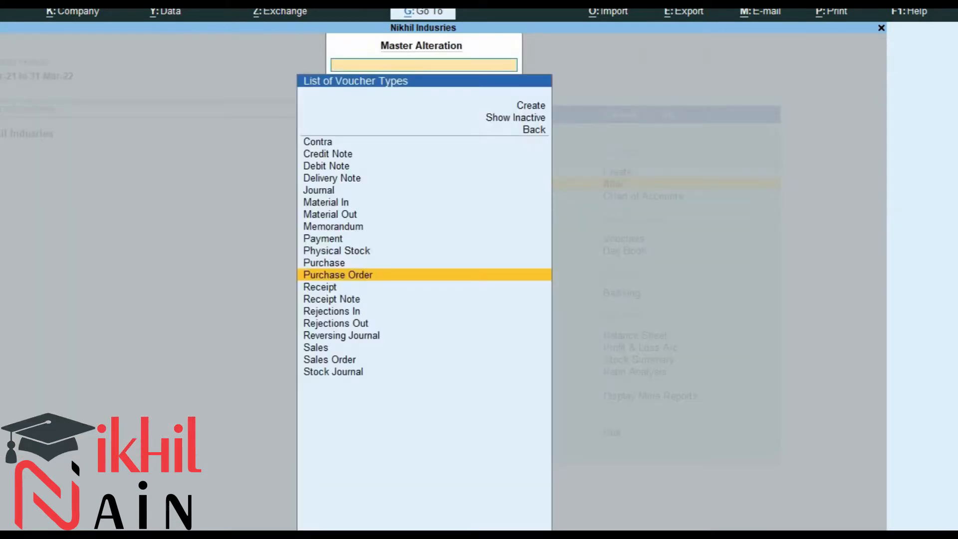
# Activate the Receipt Note voucher type by setting its activation option to yes, and save it.
pyautogui.write('Rece')
pyautogui.press('Down')
pyautogui.press('Return')
pyautogui.press('Return')
pyautogui.press('Return')
pyautogui.write('yes')
pyautogui.press('Return')
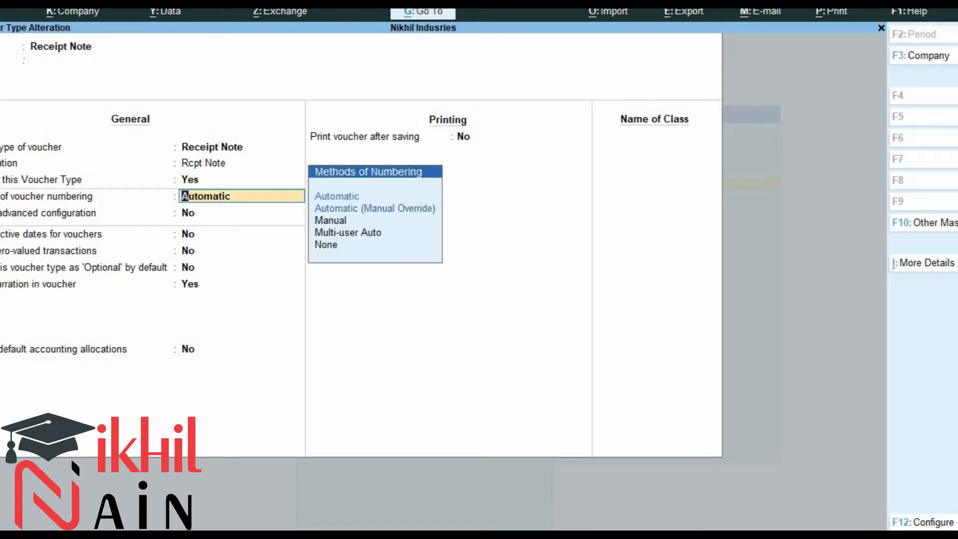
pyautogui.hotkey('ctrl', 'a')
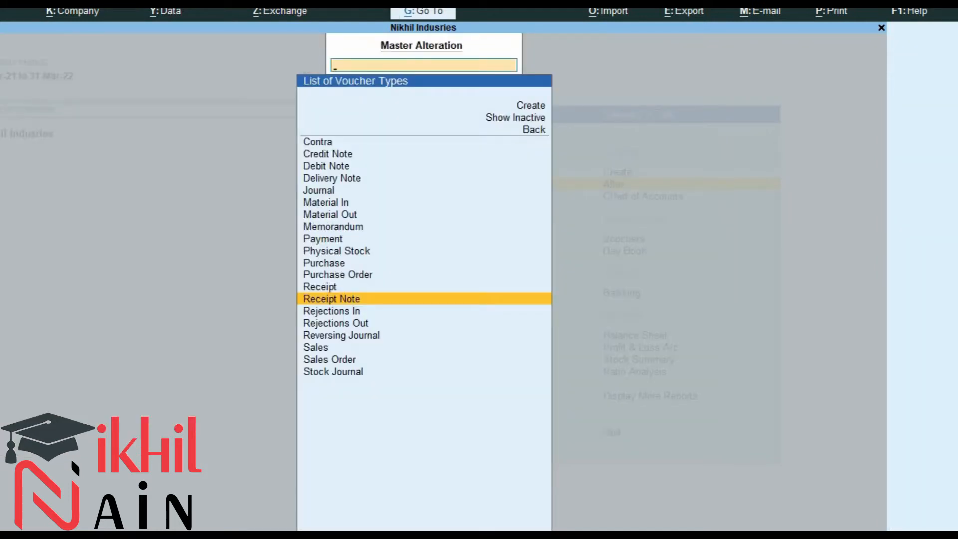
# Activate the Rejections Out voucher type by setting its activation option to yes, and save it.
pyautogui.write('Rejec')
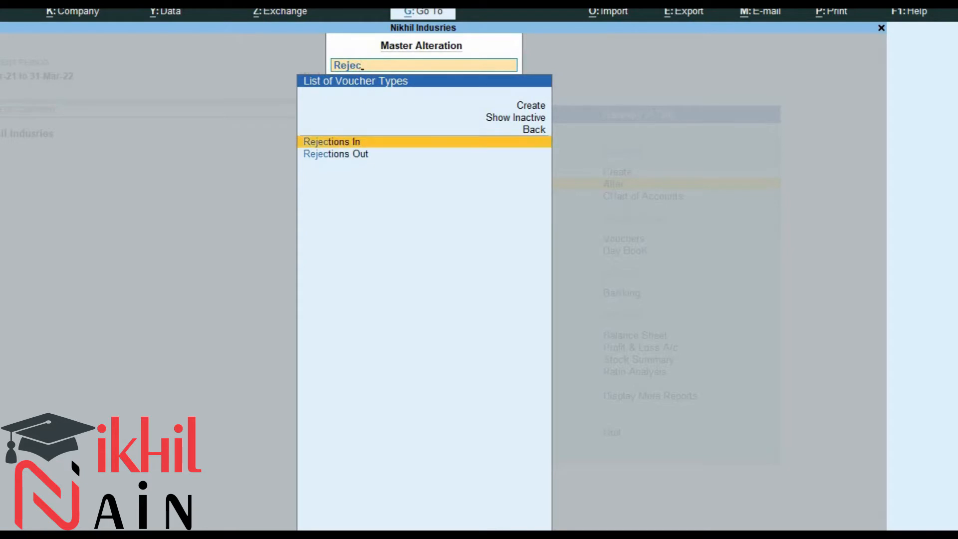
pyautogui.press('Down')
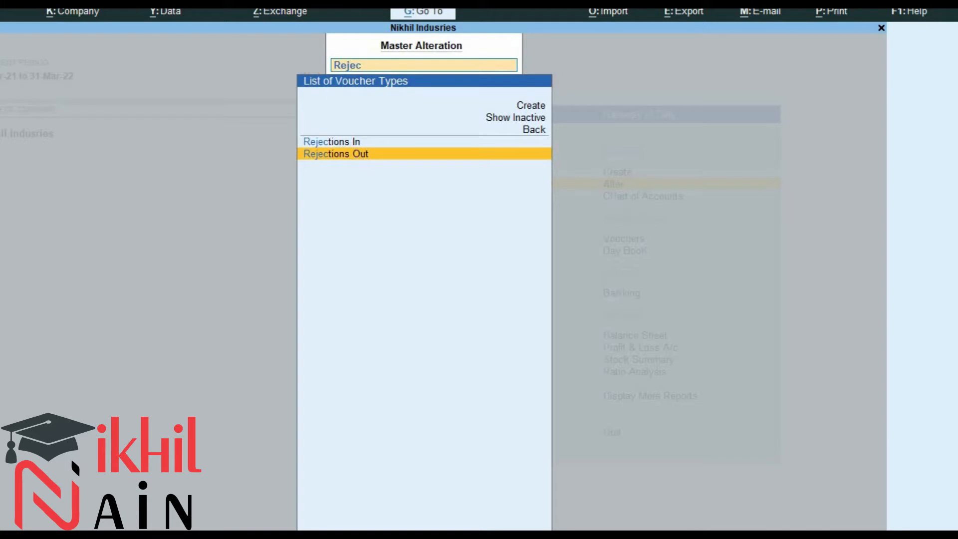
pyautogui.press('Return')
pyautogui.press('Return')
pyautogui.press('Return')
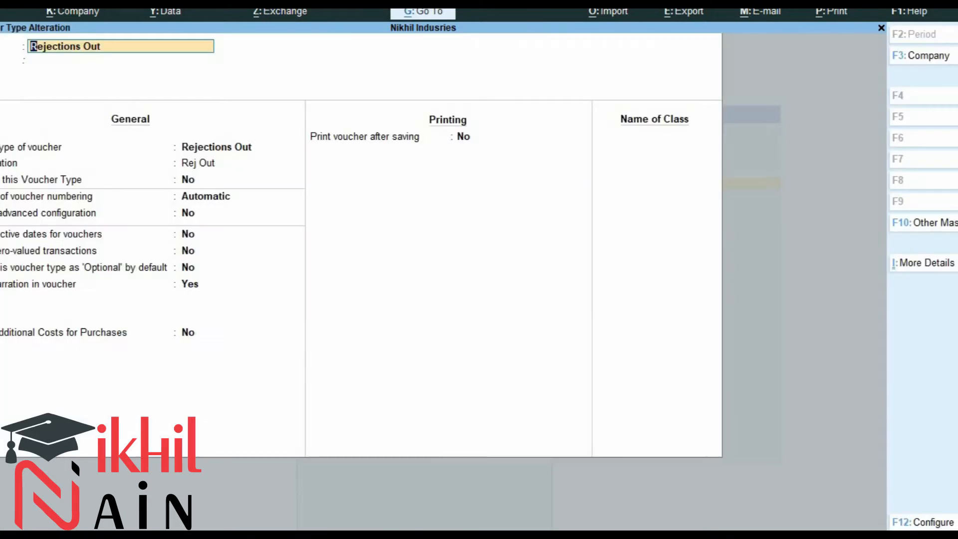
pyautogui.write('yes')
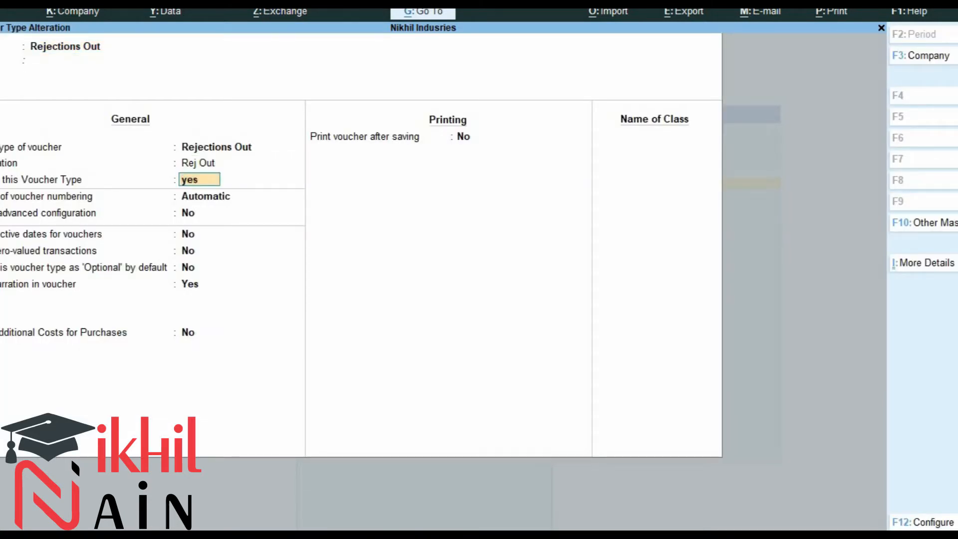
pyautogui.press('Return')
pyautogui.hotkey('ctrl', 'a')
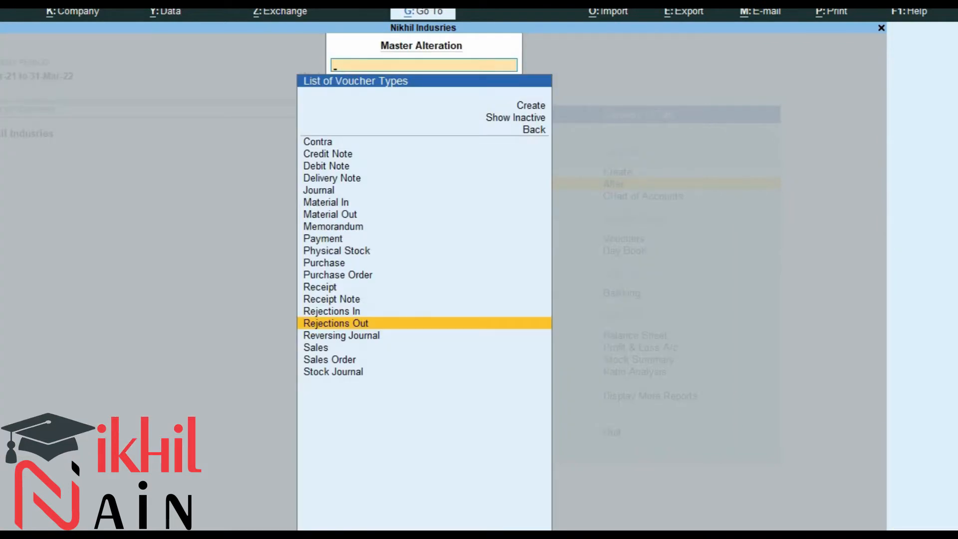
# Activate the Sales Order voucher type by setting its activation option to yes, and save it.
pyautogui.write('Sale')
pyautogui.press('Down')
pyautogui.press('Return')
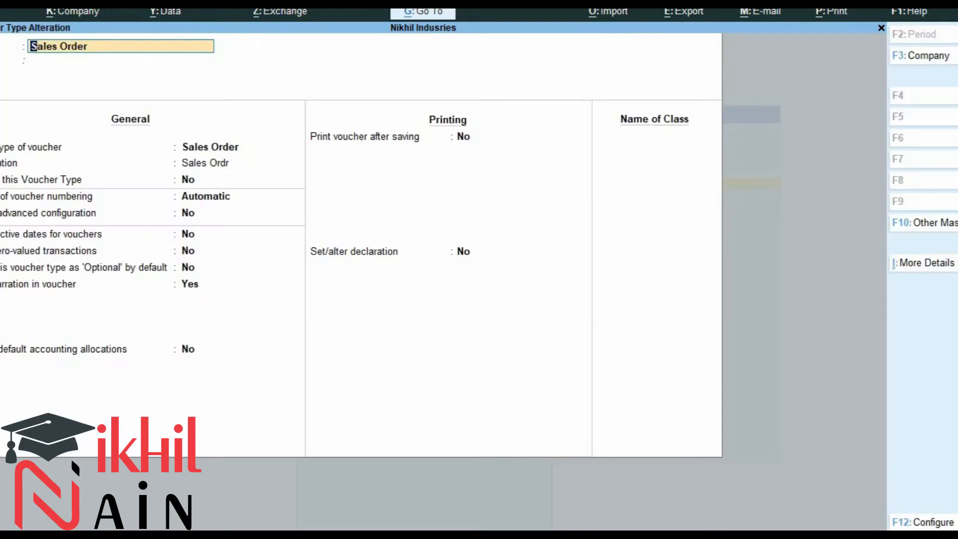
pyautogui.press('Return')
pyautogui.press('Return')
pyautogui.write('y')
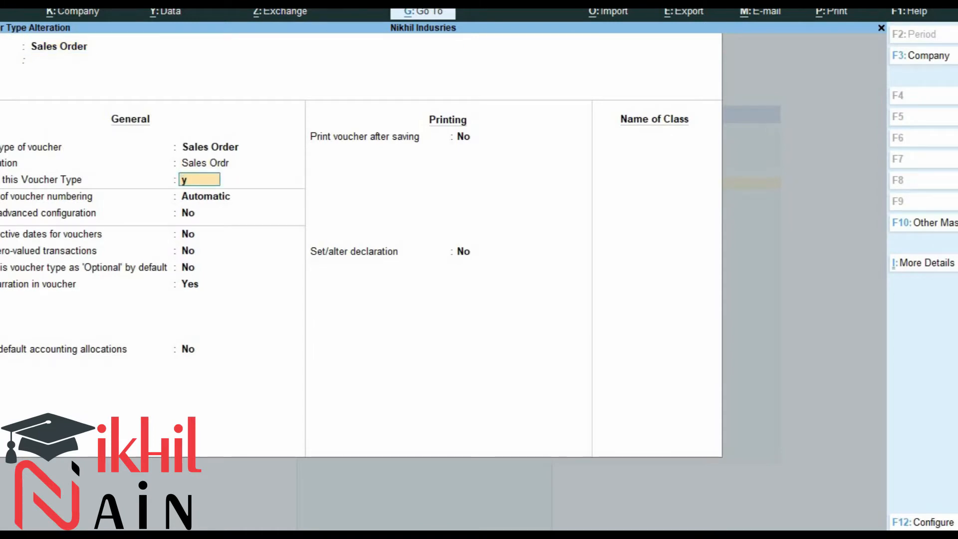
pyautogui.press('Return')
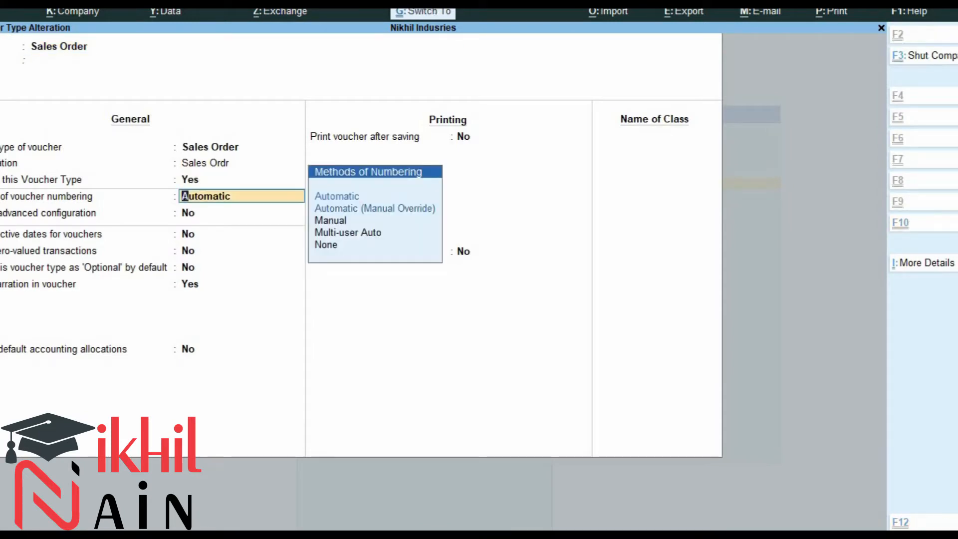
pyautogui.hotkey('ctrl', 'a')
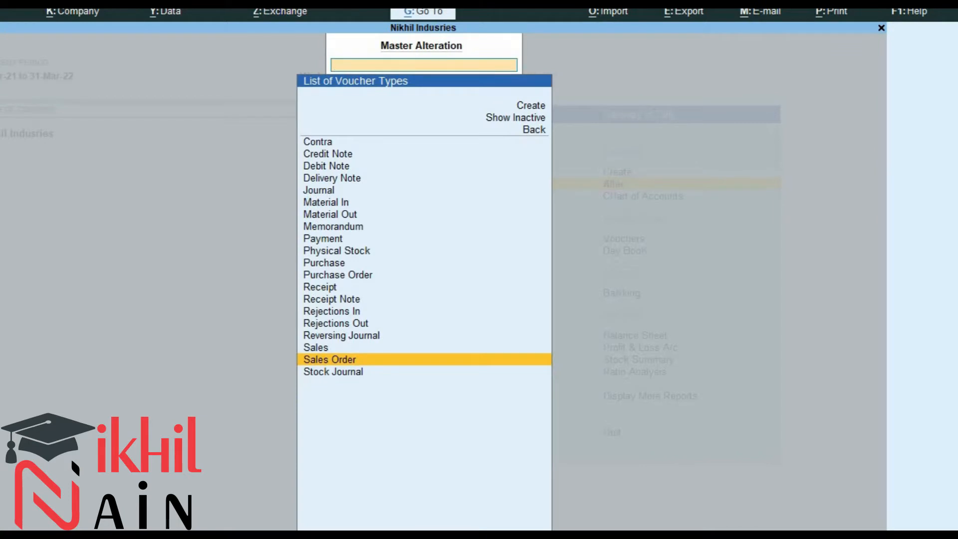
# Activate the Delivery Note voucher type by setting its activation option to yes, and save it.
pyautogui.write('De')
pyautogui.press('Down')
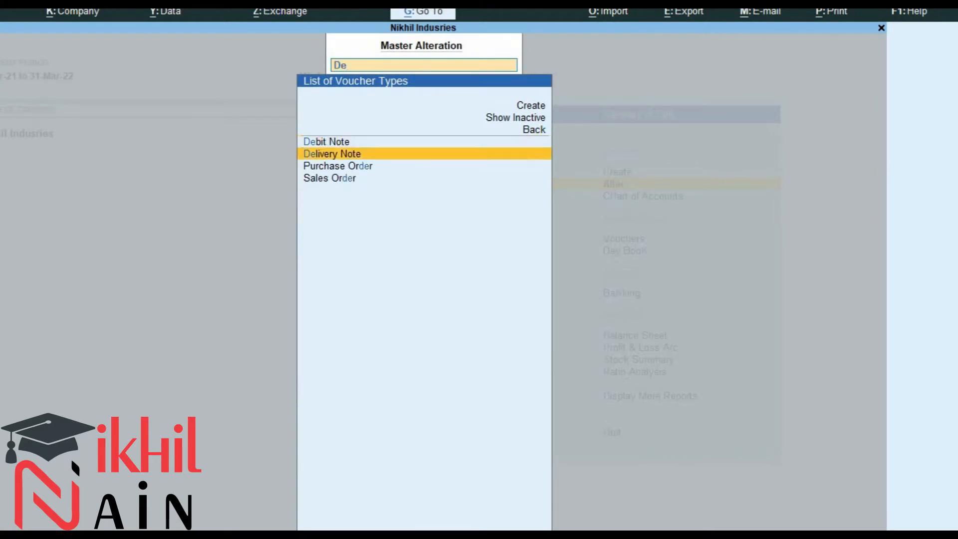
pyautogui.press('Return')
pyautogui.press('Return')
pyautogui.write('yes')
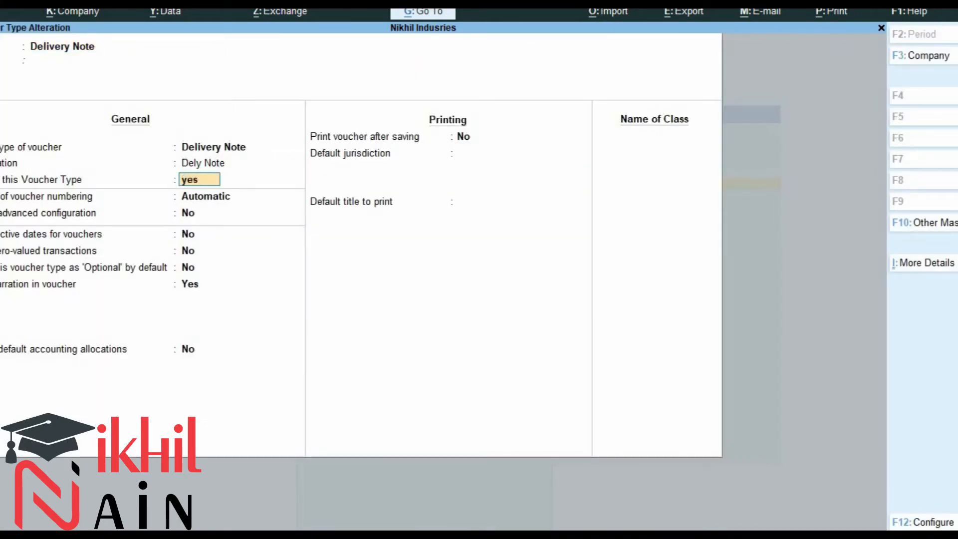
pyautogui.press('Return')
pyautogui.hotkey('ctrl', 'a')
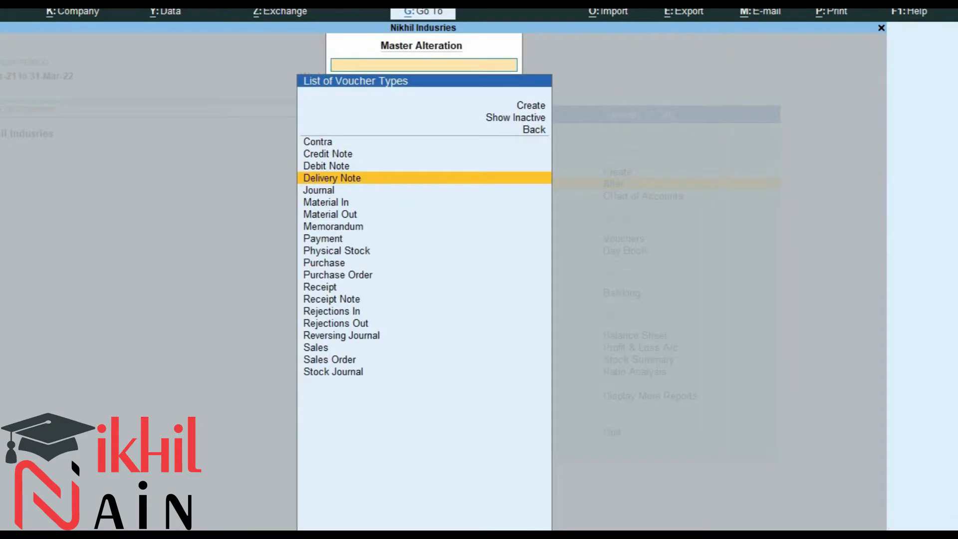
# Activate the Rejections In voucher type by setting its activation option to yes, and save it.
pyautogui.write('Rej')
pyautogui.press('Return')
pyautogui.press('Return')
pyautogui.press('Return')
pyautogui.press('Return')
pyautogui.write('yes')
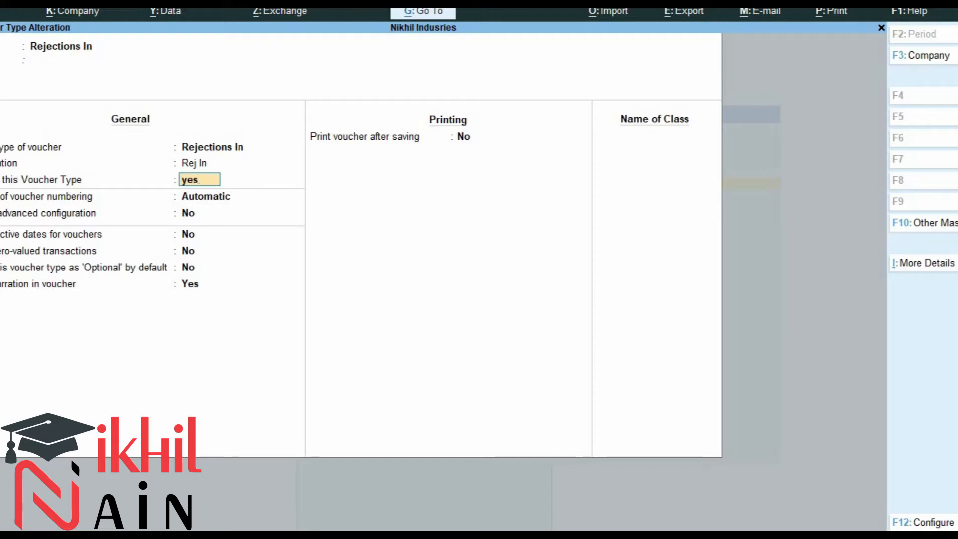
pyautogui.press('ctrl')
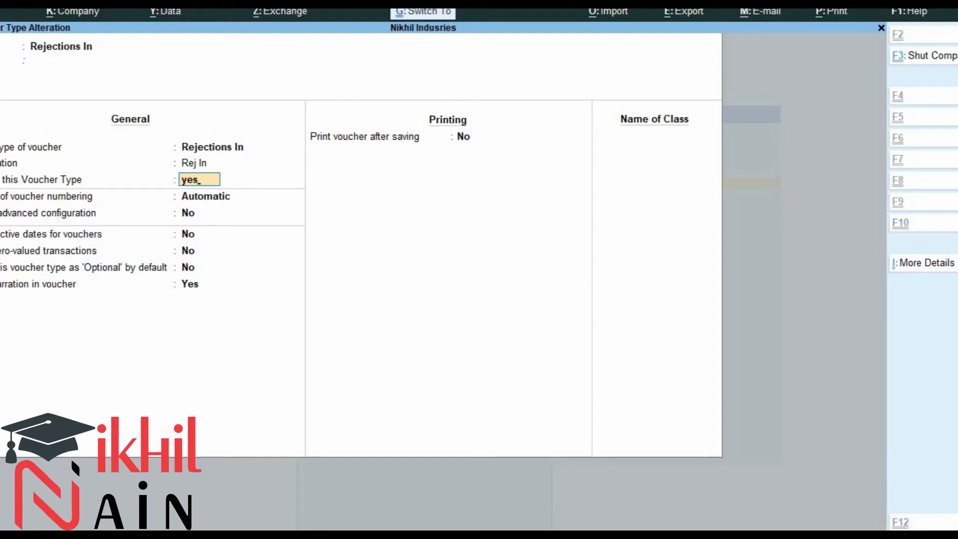
pyautogui.hotkey('ctrl', 'a')
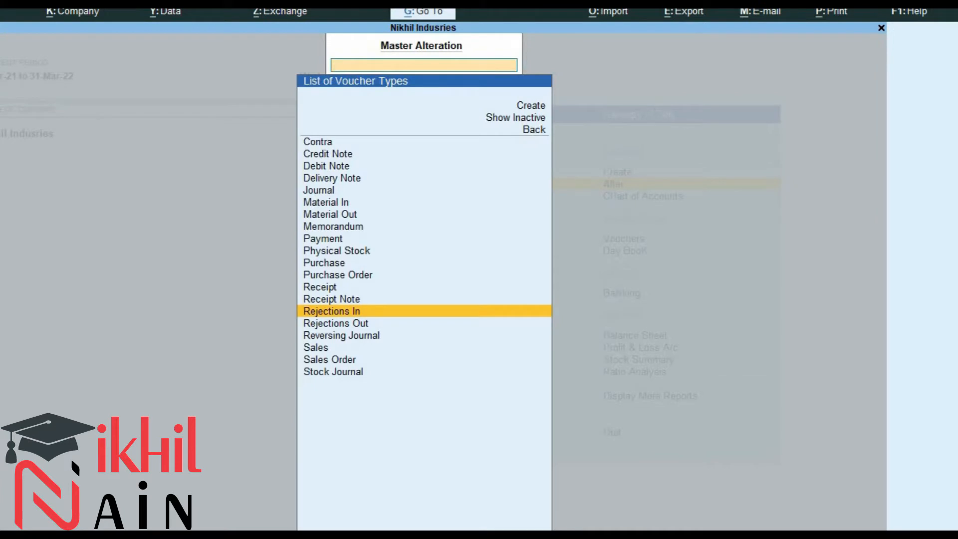
# Return to the Gateway of Tally and start creating a new Purchase Order voucher.
pyautogui.press('Escape')
pyautogui.press('Escape')
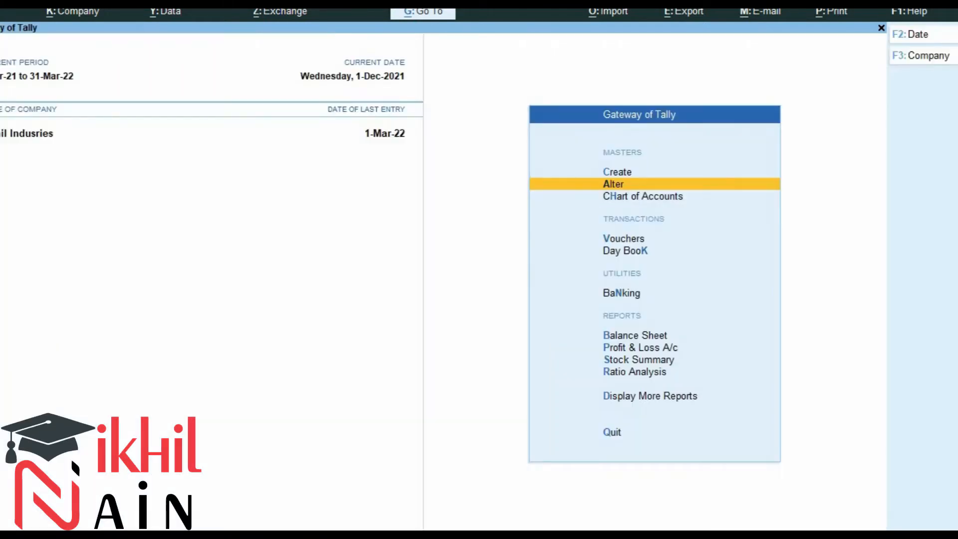
pyautogui.press('Down')
pyautogui.press('Down')
pyautogui.press('Down')
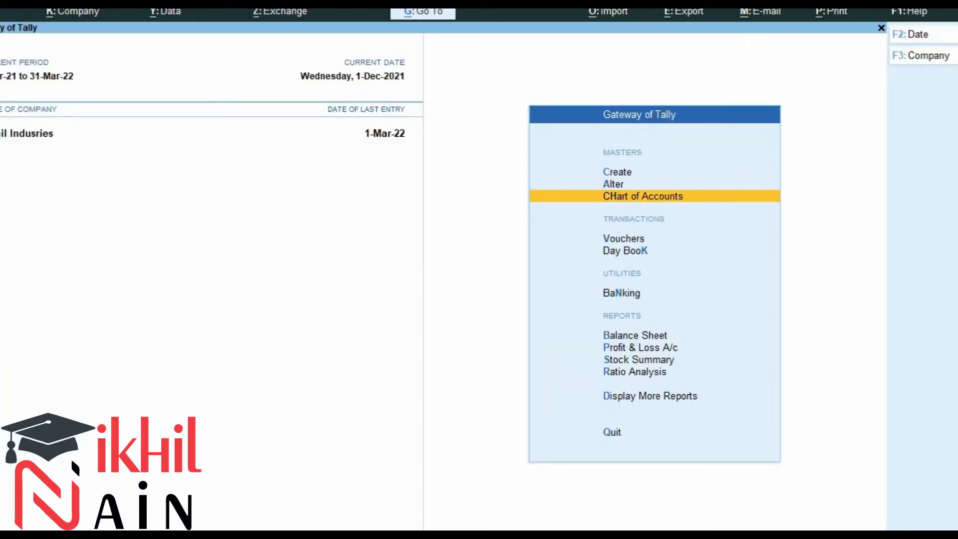
pyautogui.press('Up')
pyautogui.press('Return')
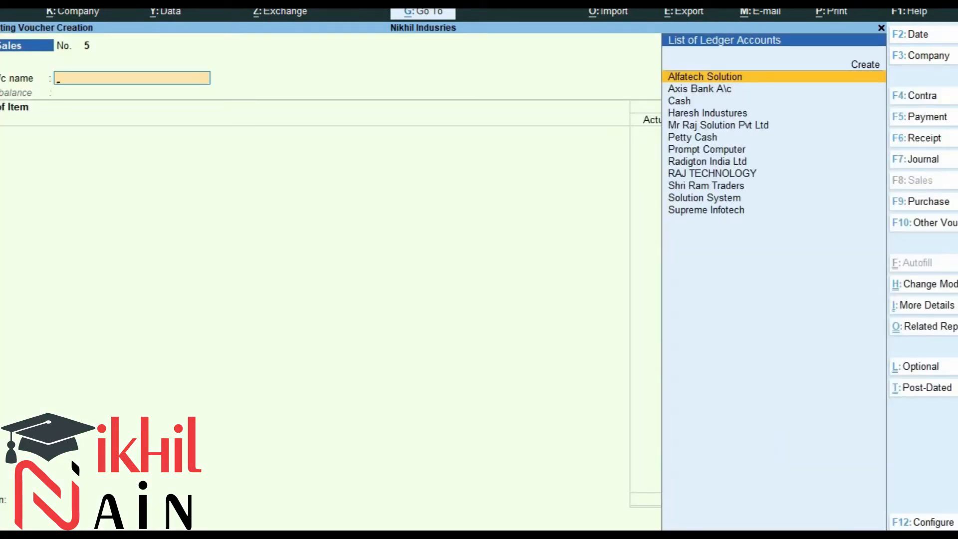
pyautogui.press('alt')
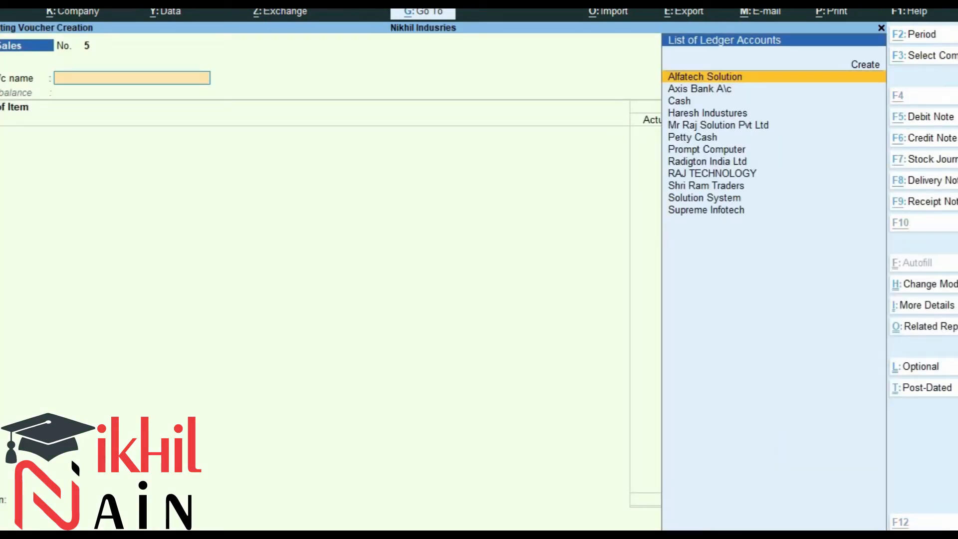
pyautogui.press('ctrl')
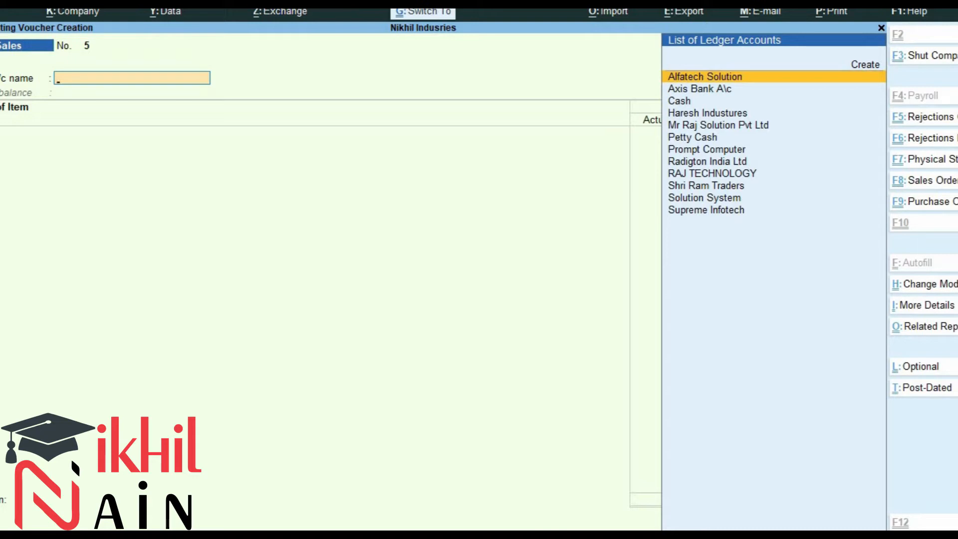
pyautogui.hotkey('ctrl', 'F9')
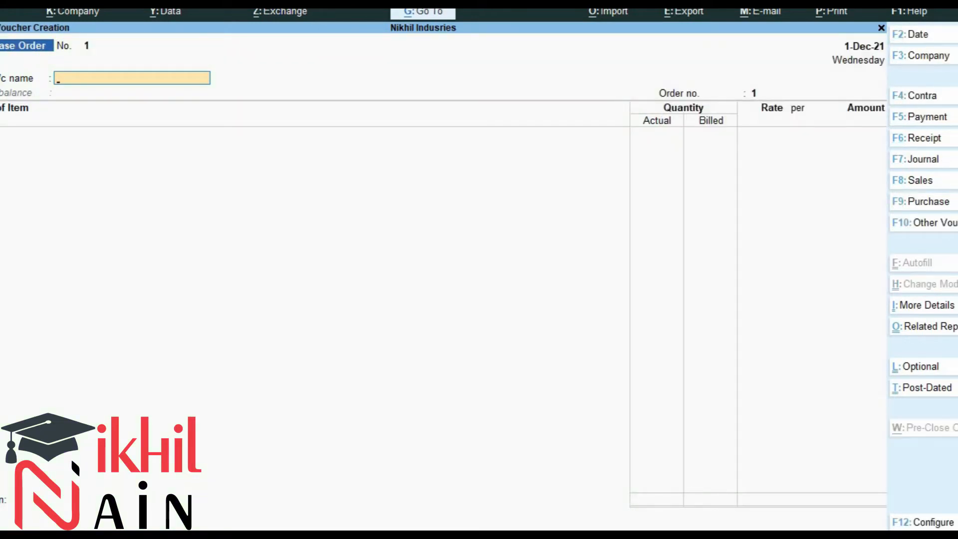
# Set the purchase order's voucher date to 1.10, checking the exercise document for the date.
pyautogui.press('F2')
pyautogui.hotkey('alt', 'Tab')
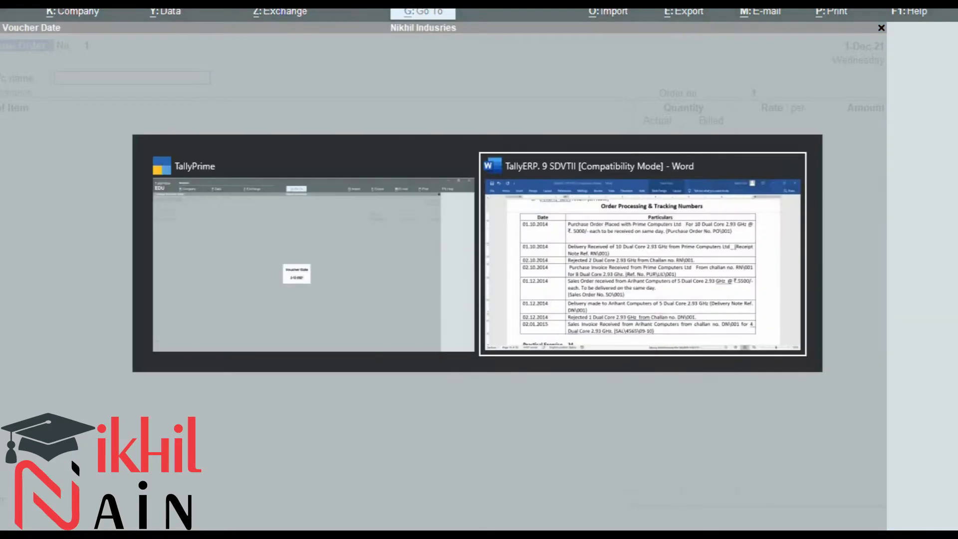
pyautogui.hotkey('alt', 'Tab')
pyautogui.write('1.1')
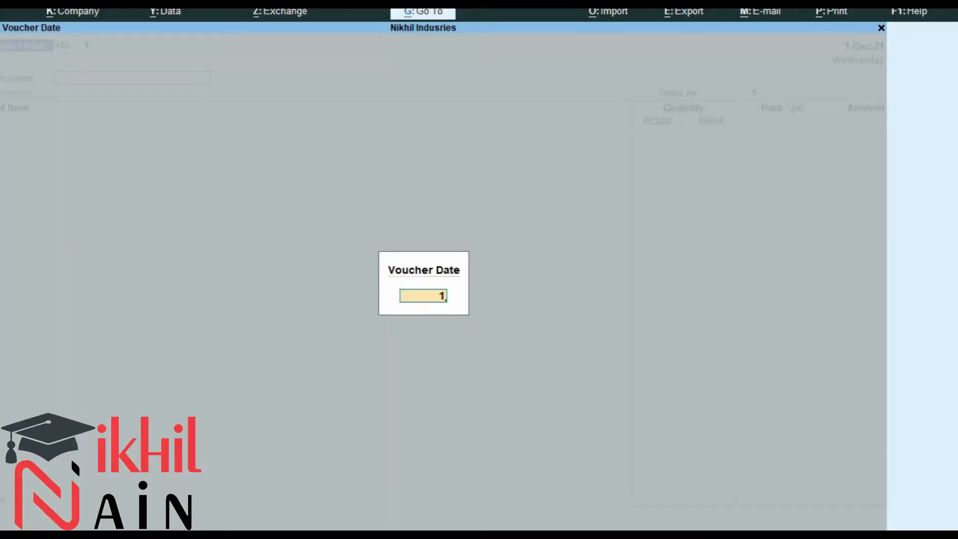
pyautogui.write('0')
pyautogui.press('Return')
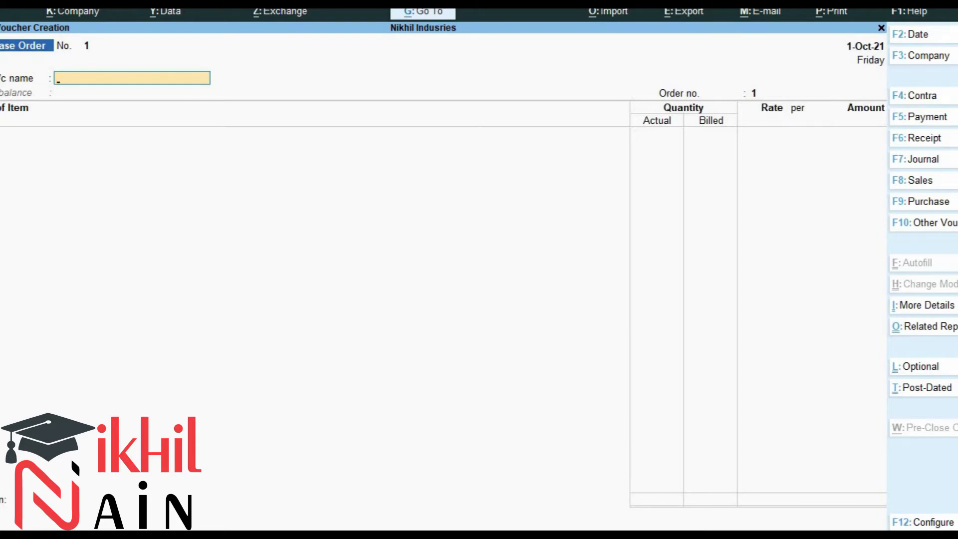
# Create a new party ledger named Prime Computers Ltd under Sundry Creditors from the party name field.
pyautogui.hotkey('alt', 'Tab')
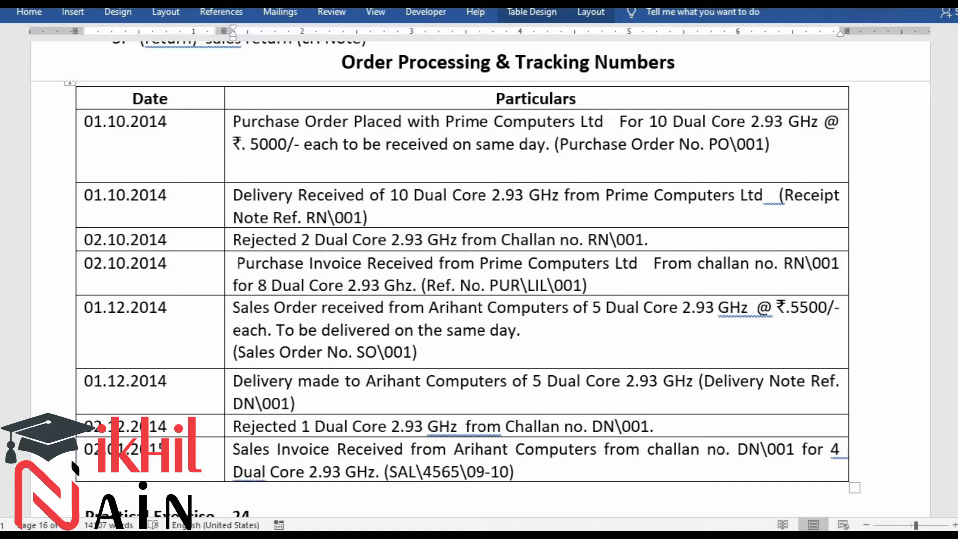
pyautogui.hotkey('alt', 'Tab')
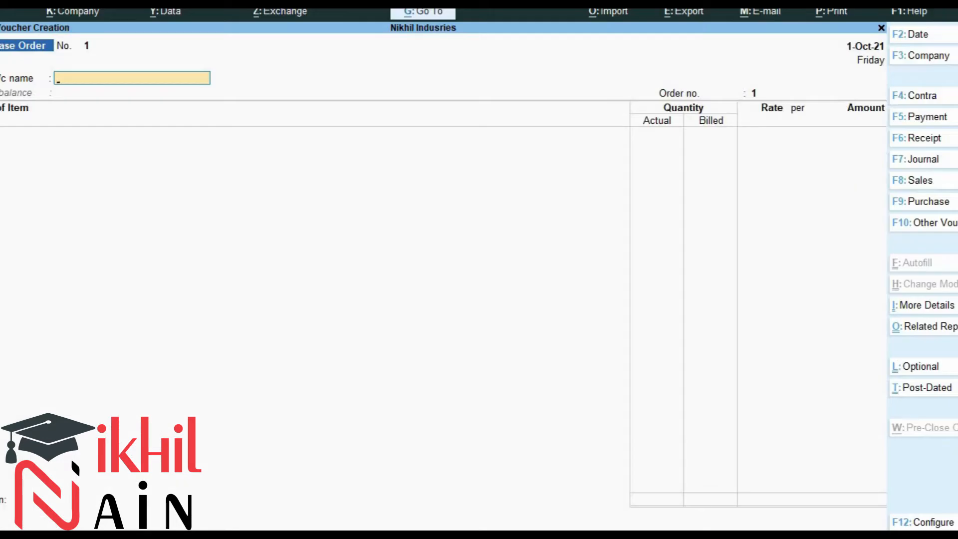
pyautogui.write('pr')
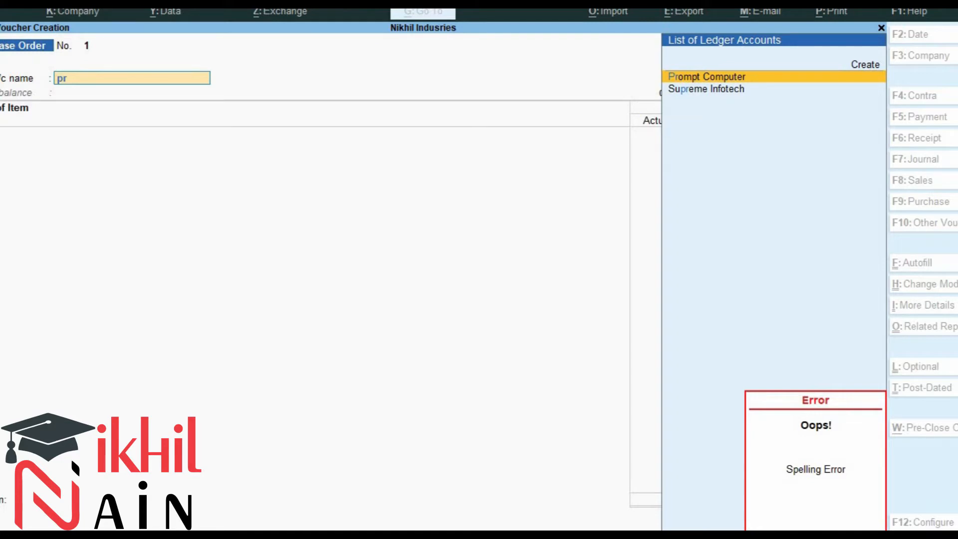
pyautogui.hotkey('alt', 'c')
pyautogui.write('Pur')
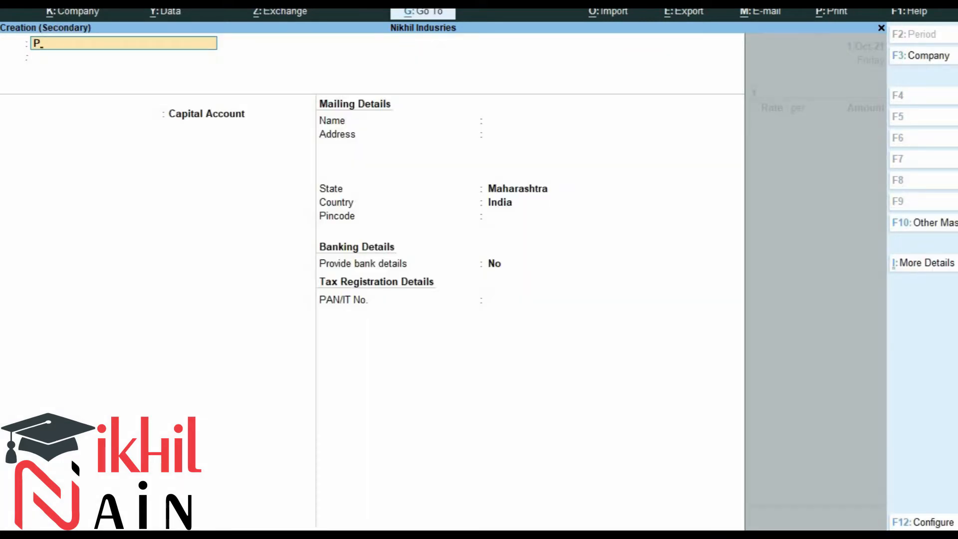
pyautogui.press('BackSpace')
pyautogui.press('BackSpace')
pyautogui.write('rime Computers Ltd')
pyautogui.press('Return')
pyautogui.press('Return')
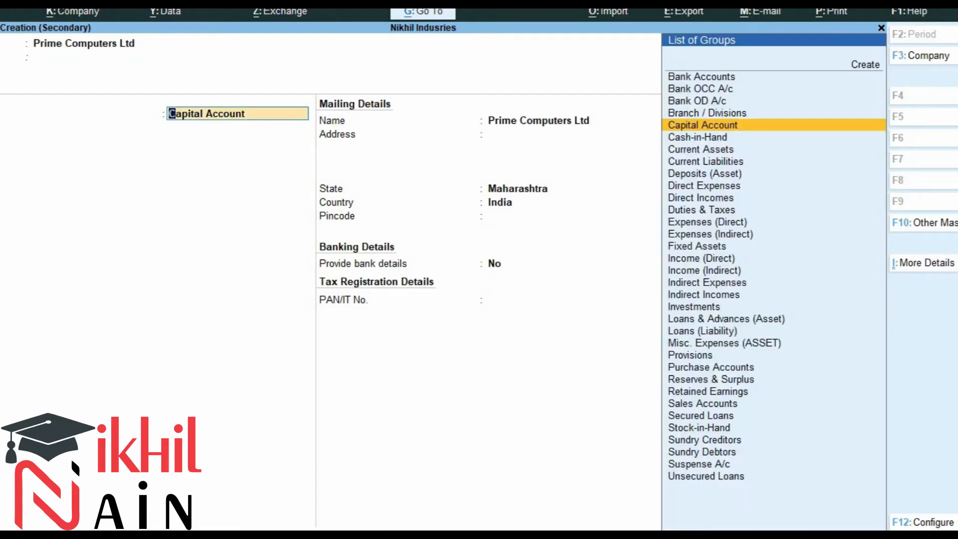
pyautogui.write('Sun')
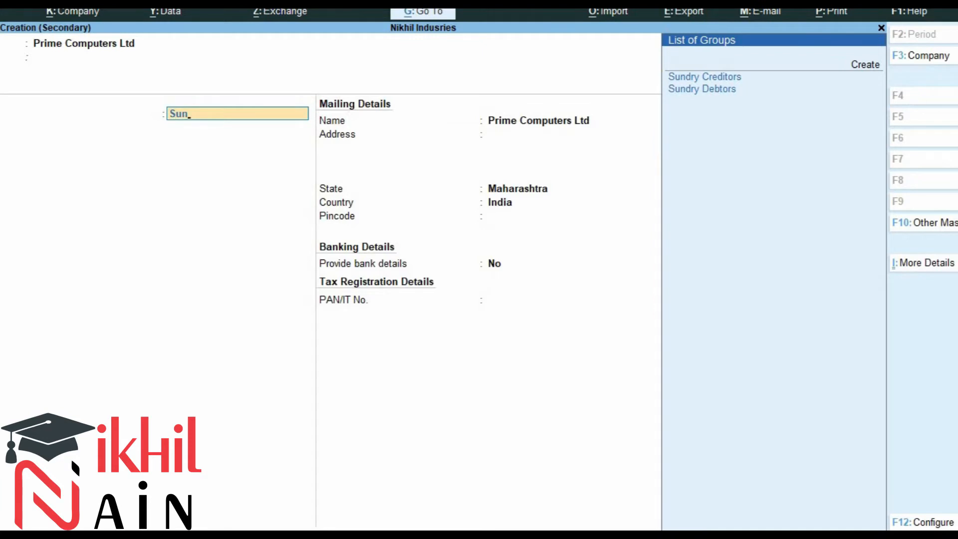
pyautogui.press('Return')
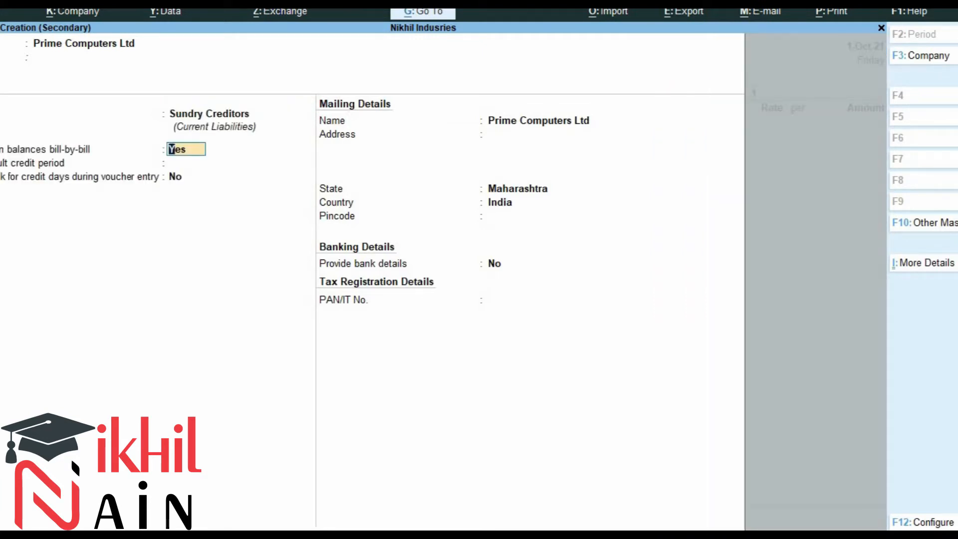
pyautogui.press('Return')
pyautogui.press('Return')
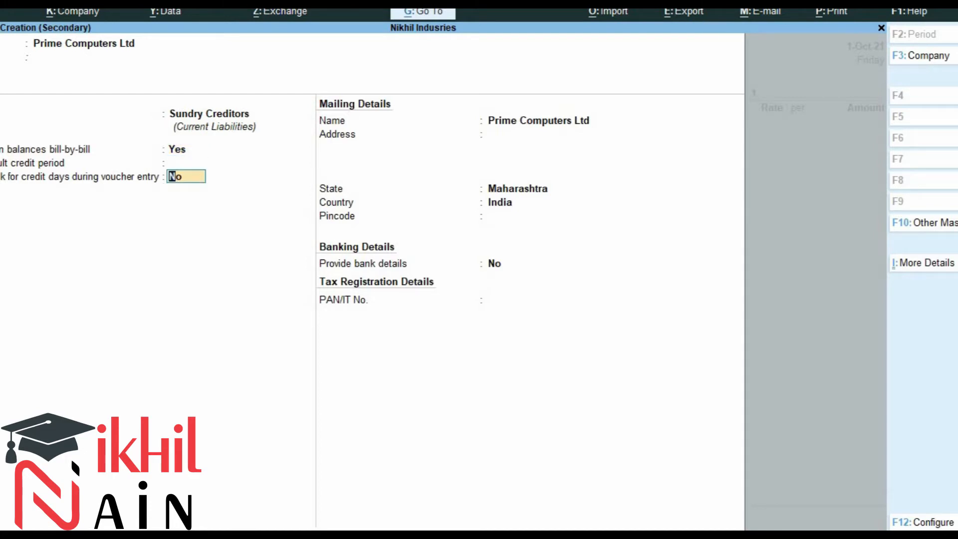
# Review the ledger's bill-wise details, then save the ledger and accept the supplier party details.
pyautogui.hotkey('alt', 'i')
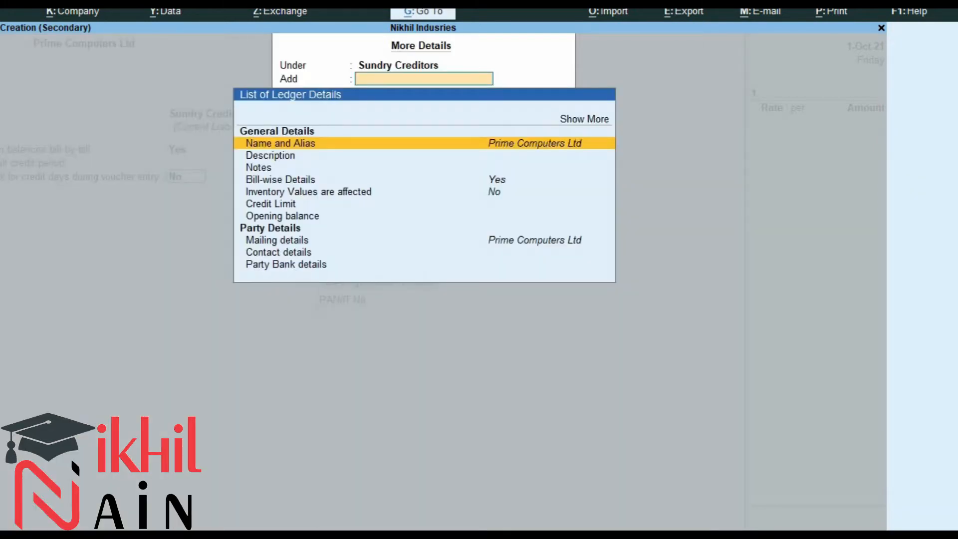
pyautogui.press('Down')
pyautogui.press('Down')
pyautogui.press('Down')
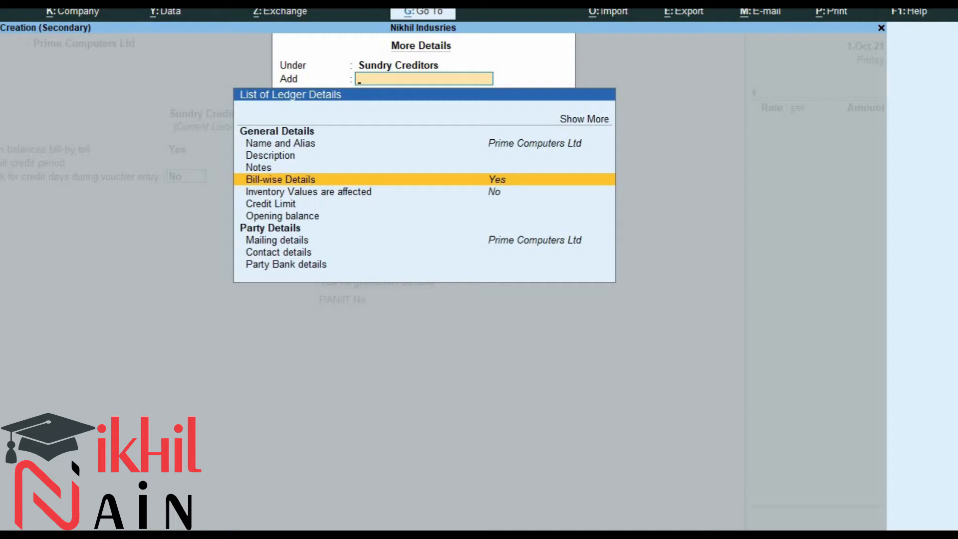
pyautogui.press('Return')
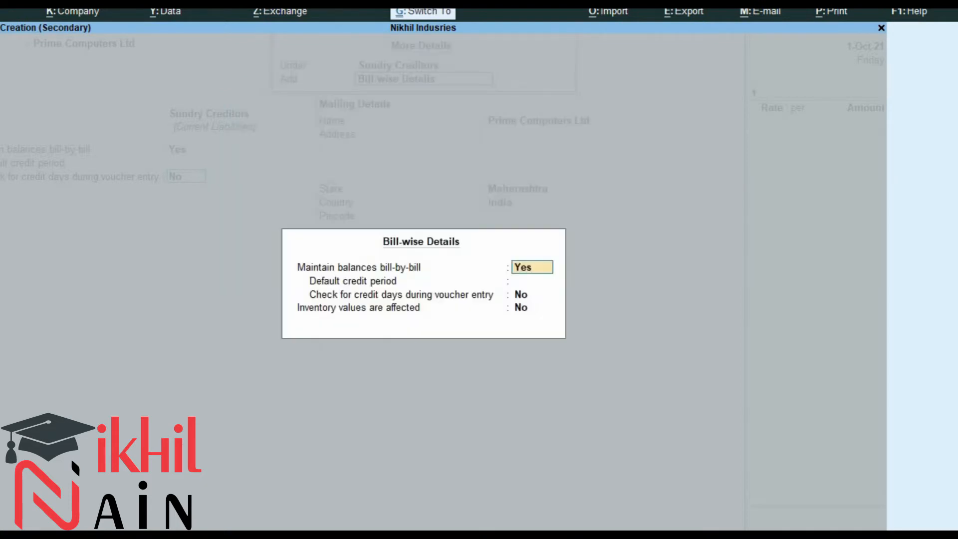
pyautogui.press('Escape')
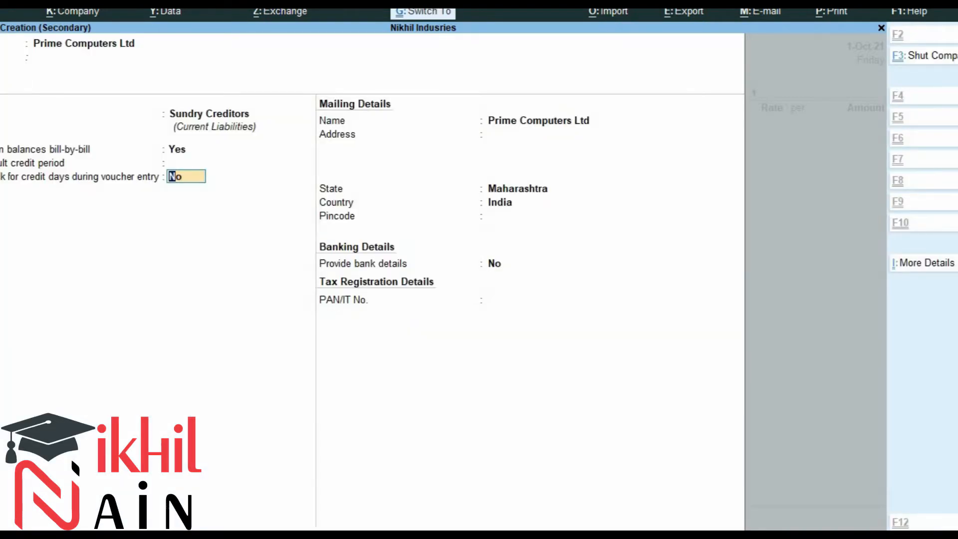
pyautogui.hotkey('ctrl', 'a')
pyautogui.hotkey('ctrl', 'a')
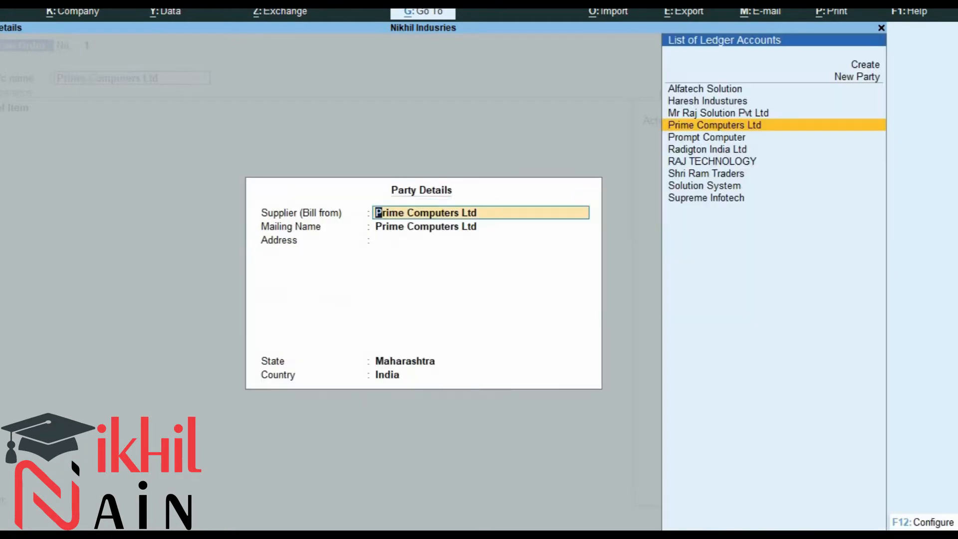
pyautogui.hotkey('ctrl', 'a')
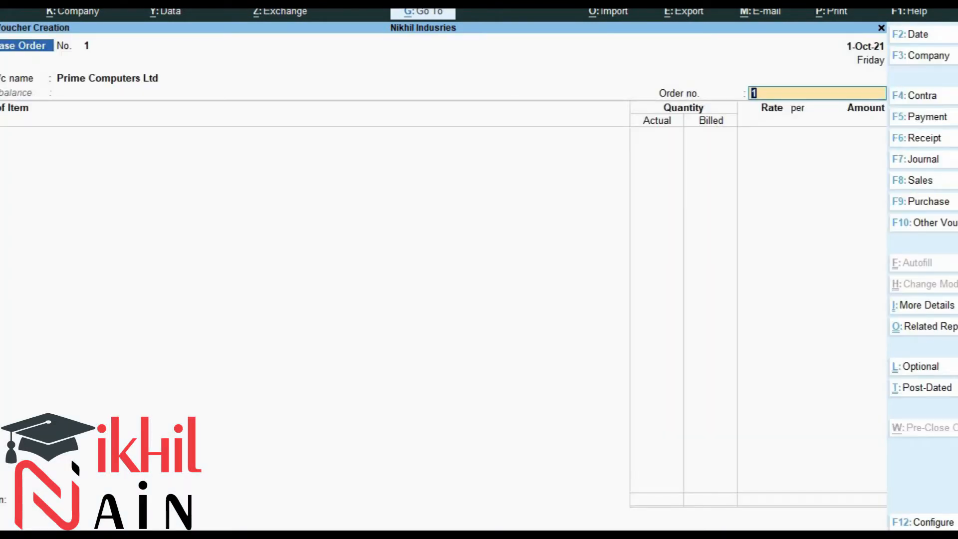
# Set the purchase order number to PO\001.
pyautogui.press('Return')
pyautogui.hotkey('alt', 'Tab')
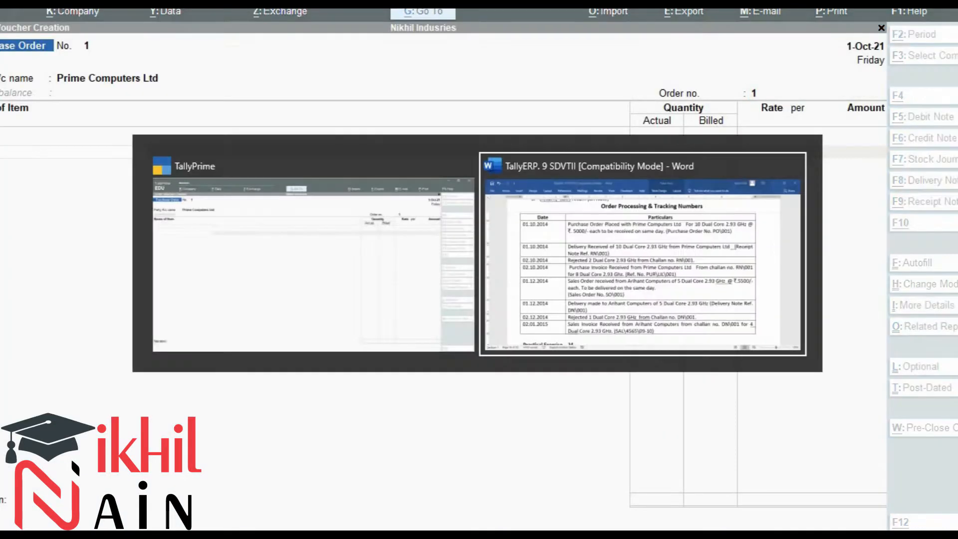
pyautogui.hotkey('alt', 'Tab')
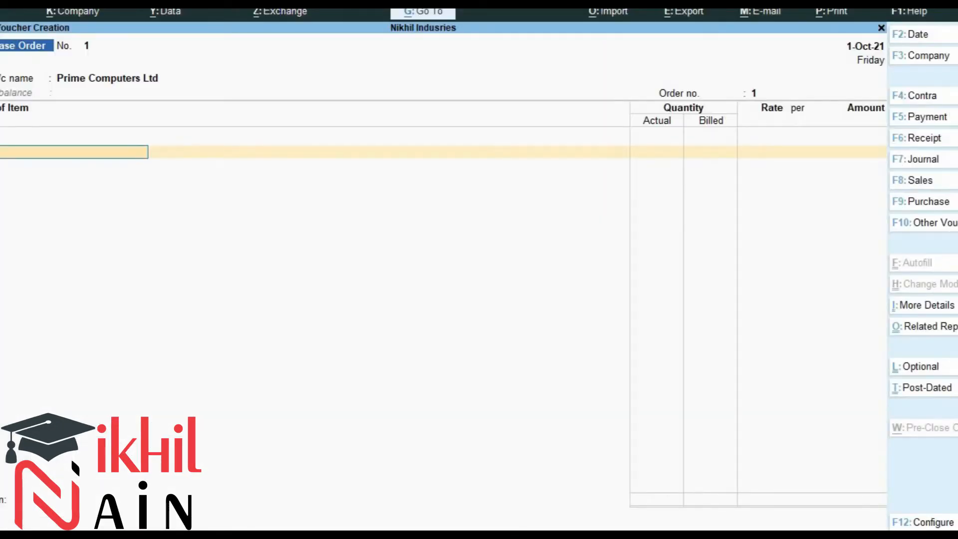
pyautogui.press('BackSpace')
pyautogui.press('BackSpace')
pyautogui.write('PO\\')
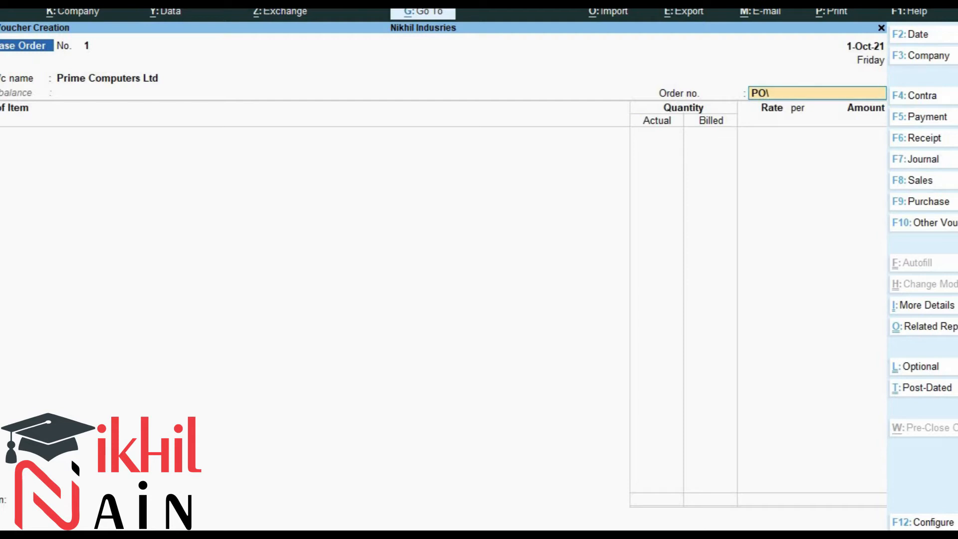
pyautogui.write('001')
pyautogui.press('Return')
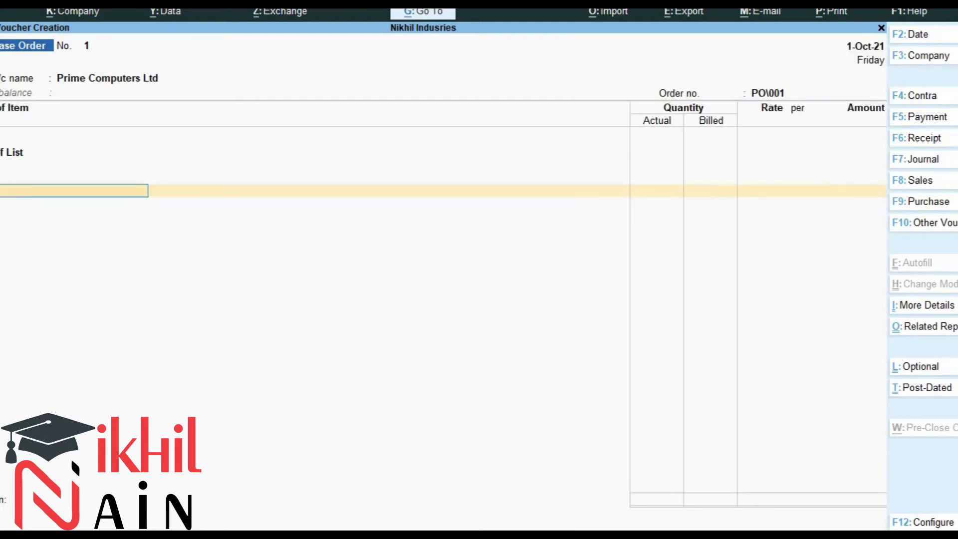
# Start creating a new stock item named DUAL CORE 2.93 Ghz from the item name field.
pyautogui.write('d')
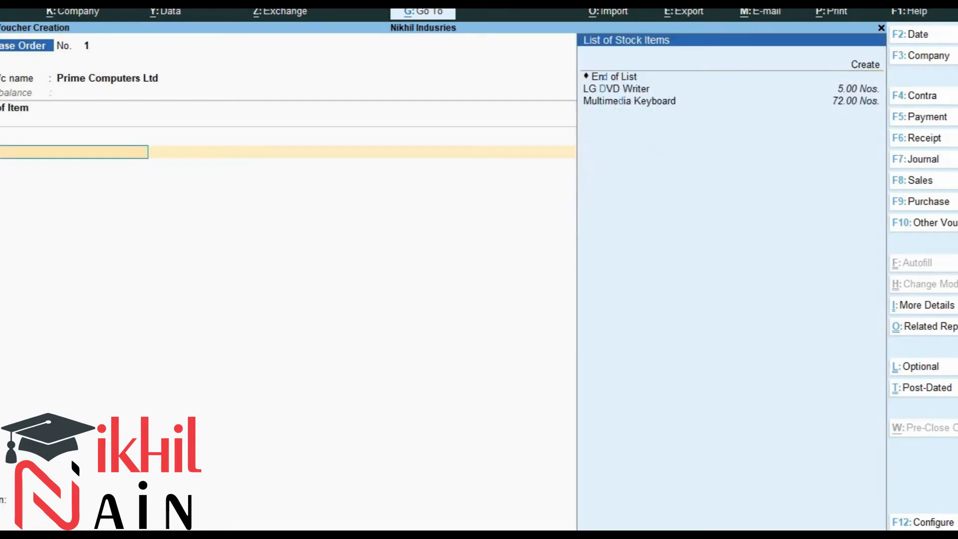
pyautogui.hotkey('alt', 'Tab')
pyautogui.hotkey('alt', 'Tab')
pyautogui.press('Return')
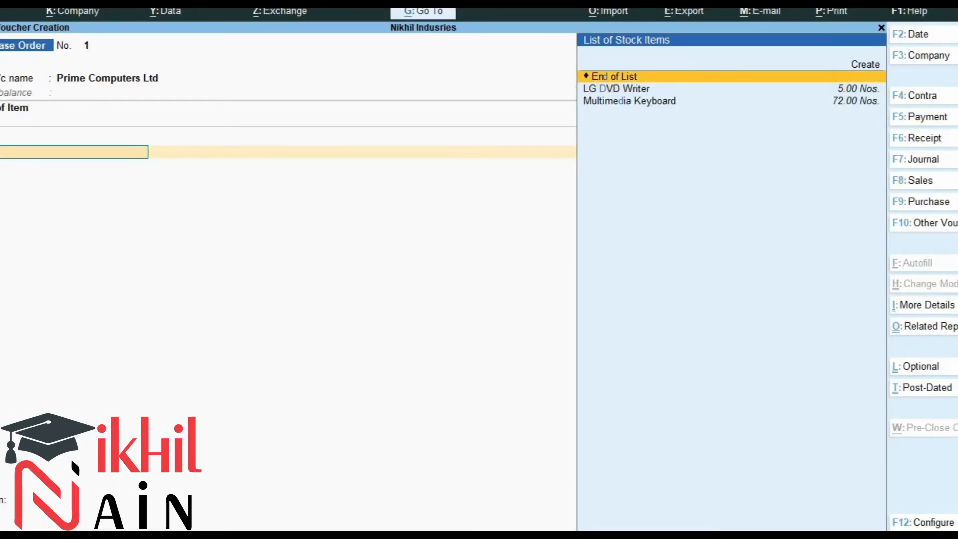
pyautogui.press('Up')
pyautogui.press('Return')
pyautogui.write('DUAL CORE 2.93 Ghz')
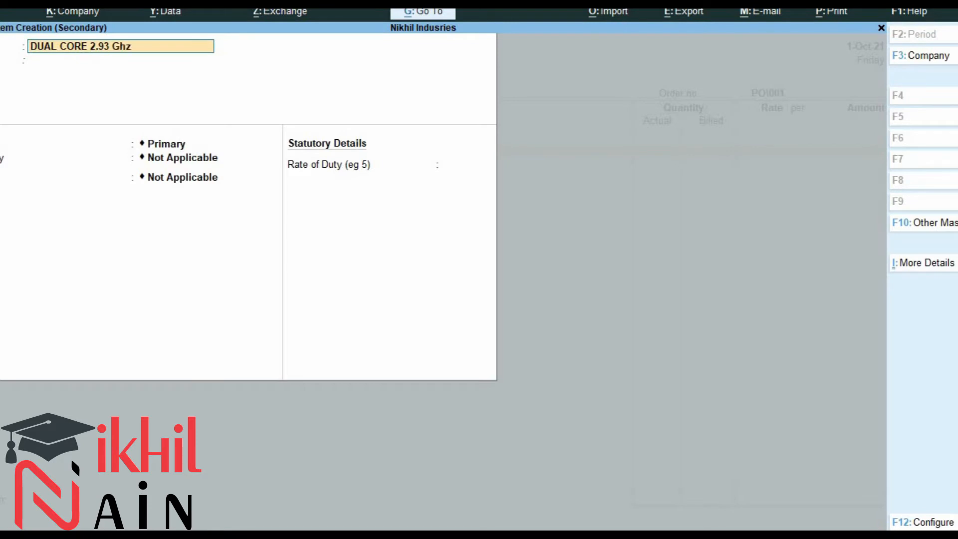
pyautogui.press('Return')
# Keep the stock item under Primary, set its unit to Nos., and save it.
pyautogui.press('Return')
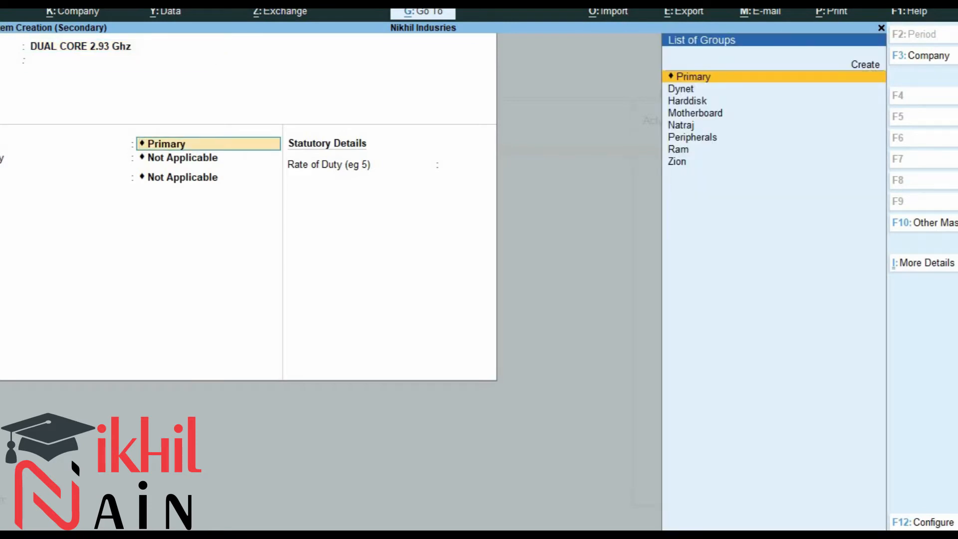
pyautogui.press('Return')
pyautogui.press('Down')
pyautogui.press('Up')
pyautogui.press('Return')
pyautogui.press('Down')
pyautogui.press('Down')
pyautogui.press('Return')
pyautogui.press('Return')
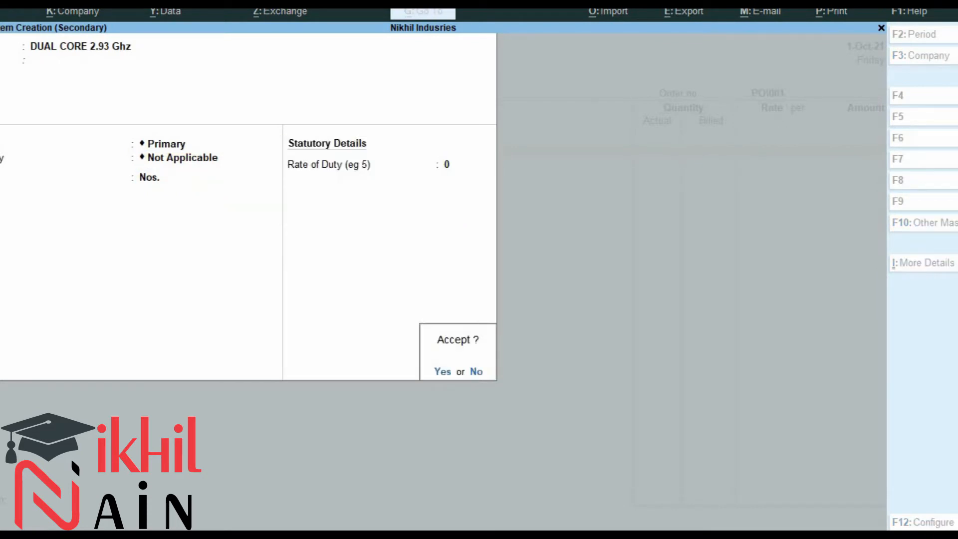
pyautogui.press('Return')
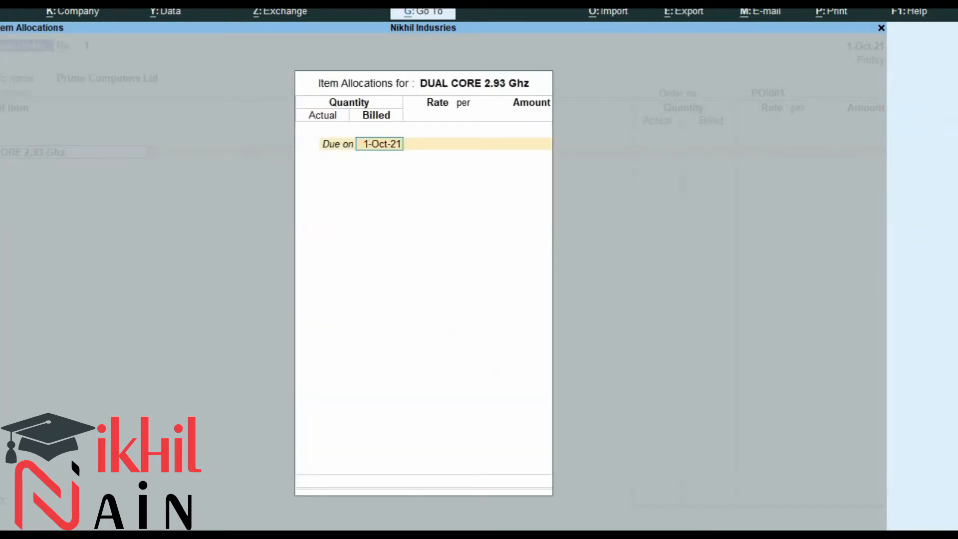
# Enter a quantity of 10 Nos. due on 1-Oct-21 in the item allocation.
pyautogui.press('Return')
pyautogui.hotkey('alt', 'Tab')
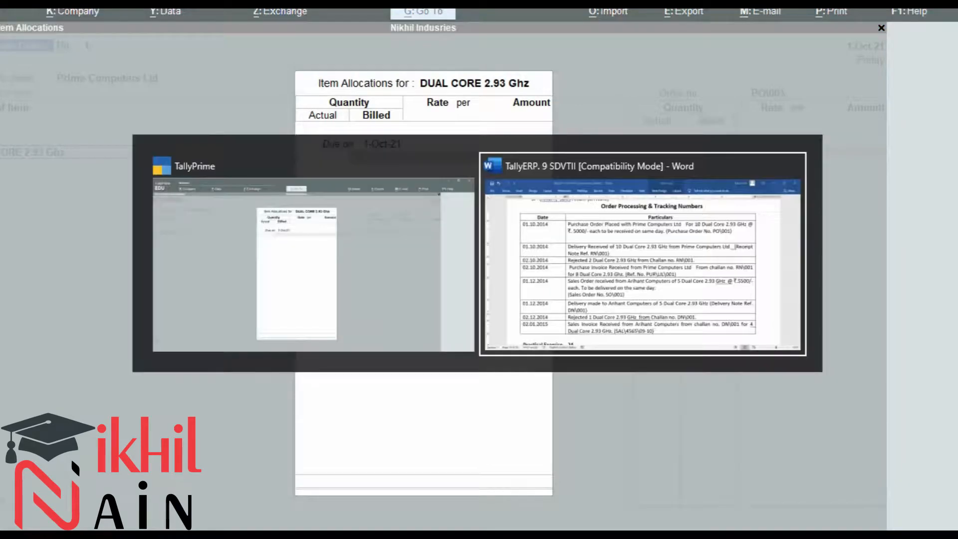
pyautogui.hotkey('alt', 'Tab')
pyautogui.write('10')
pyautogui.press('Return')
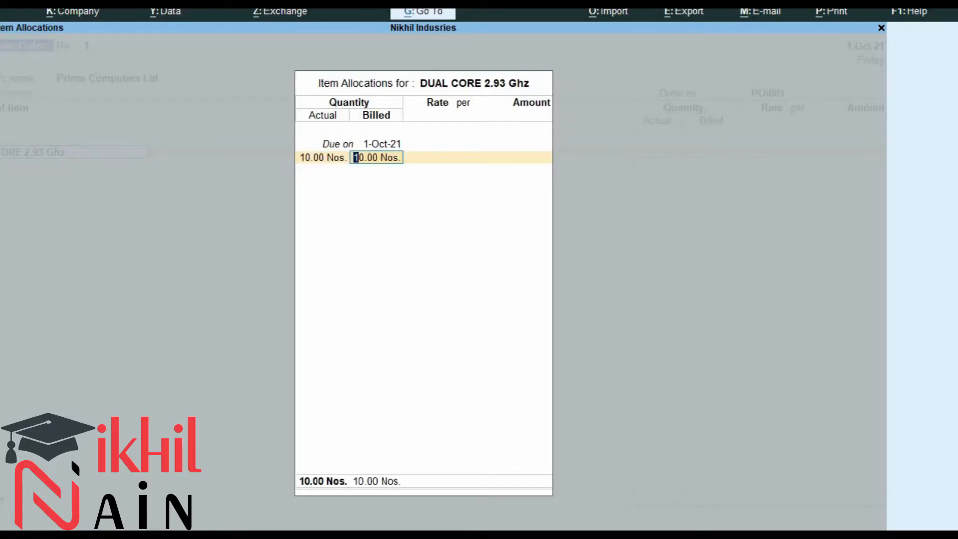
pyautogui.press('Return')
# Set the rate to 5000 per unit and close the item allocation.
pyautogui.hotkey('alt', 'Tab')
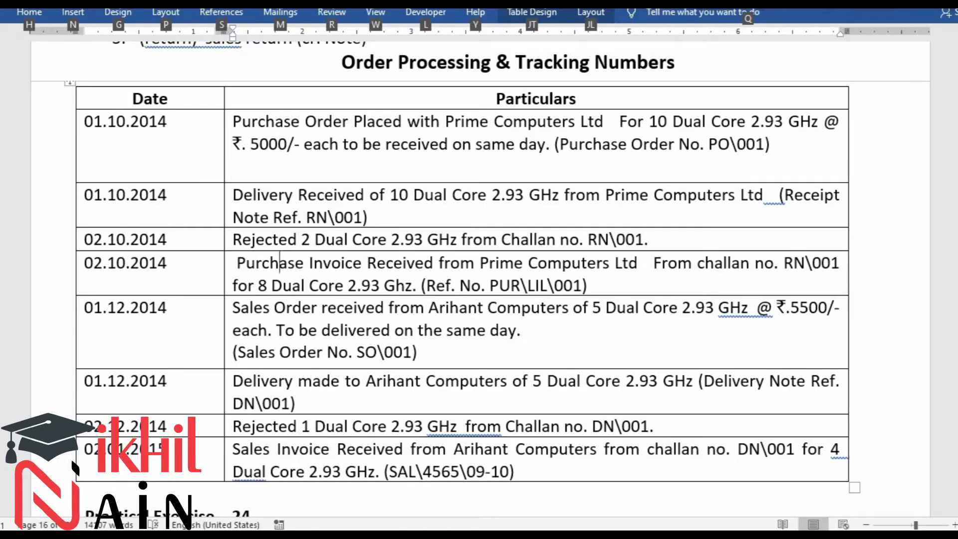
pyautogui.hotkey('alt', 'Tab')
pyautogui.write('5000')
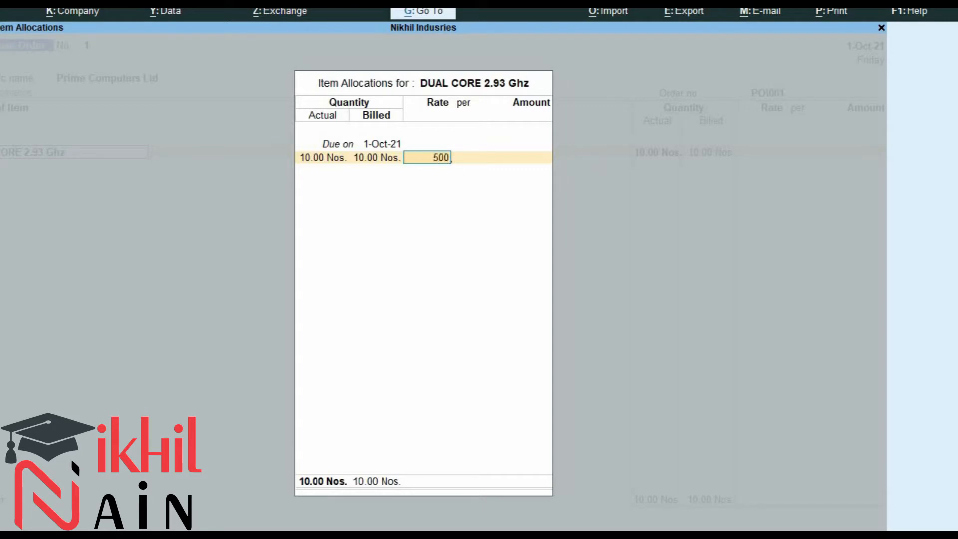
pyautogui.press('Return')
pyautogui.press('Return')
pyautogui.press('Return')
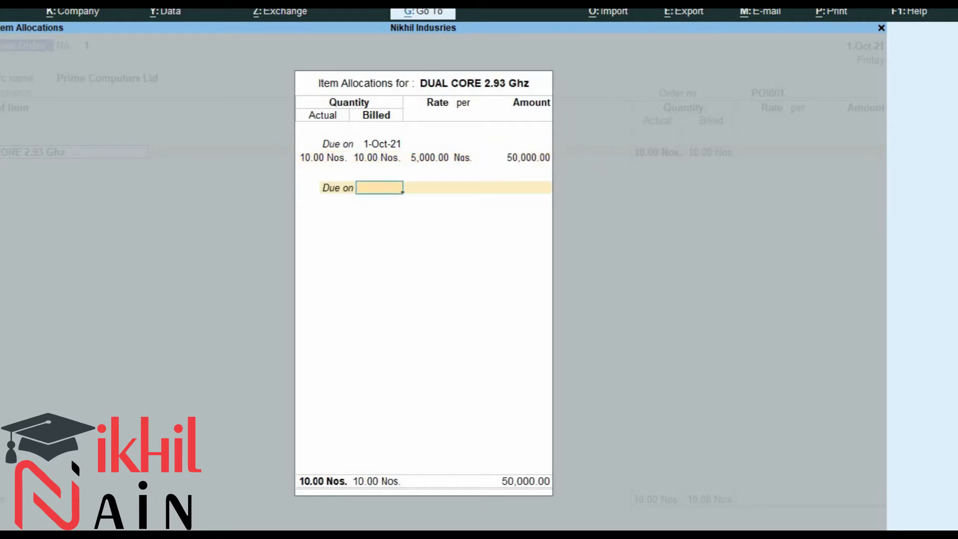
pyautogui.press('Return')
# Complete the accounting details and end the item list to move on to the narration.
pyautogui.press('Return')
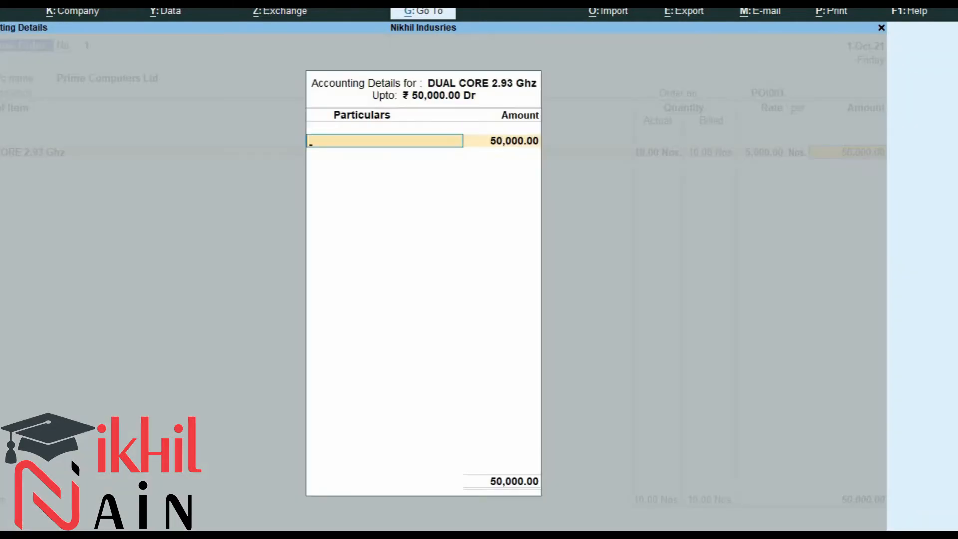
pyautogui.press('Down')
pyautogui.press('Return')
pyautogui.press('Return')
pyautogui.press('Return')
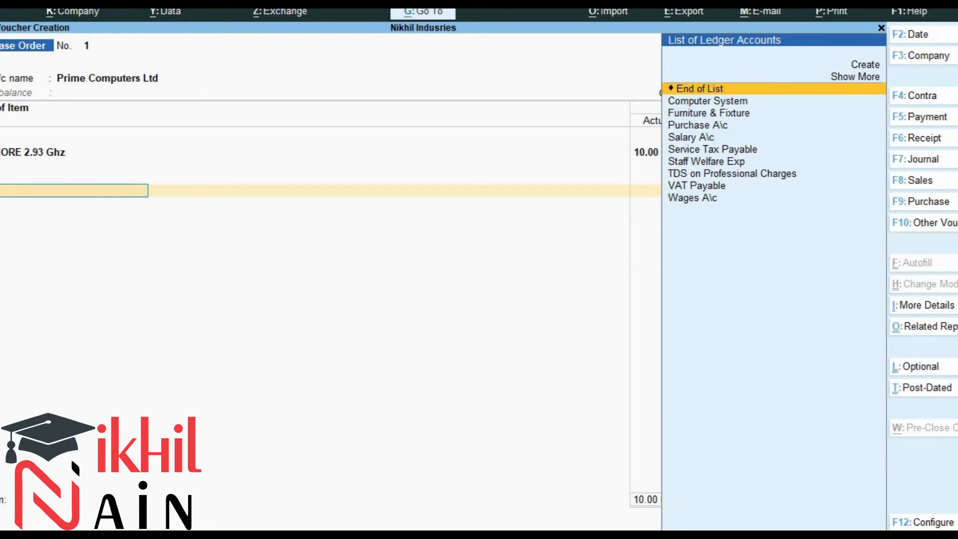
pyautogui.press('Return')
pyautogui.press('Return')
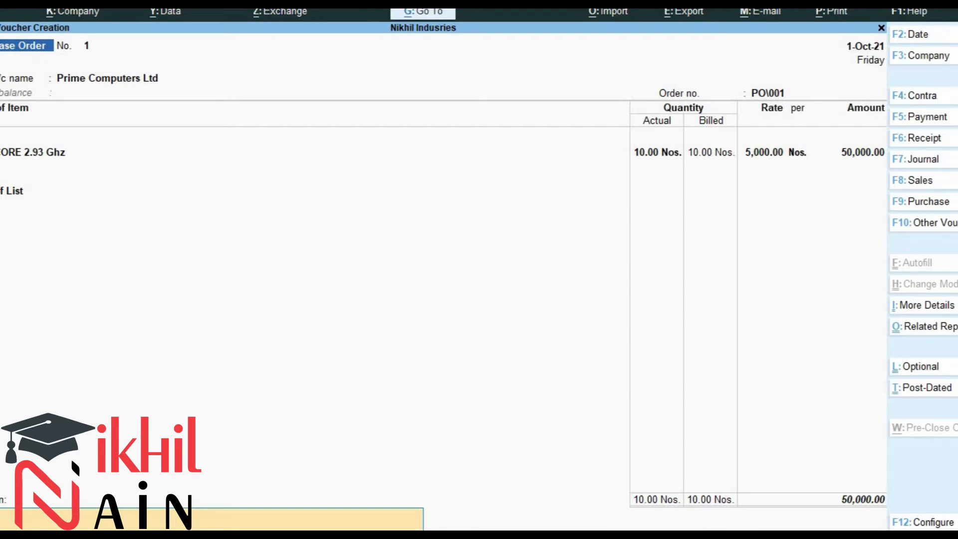
# Enter the narration "Purchased Order Placed with Prime Computers" and save the purchase order.
pyautogui.write('Purchased')
pyautogui.write('Placed with Prime')
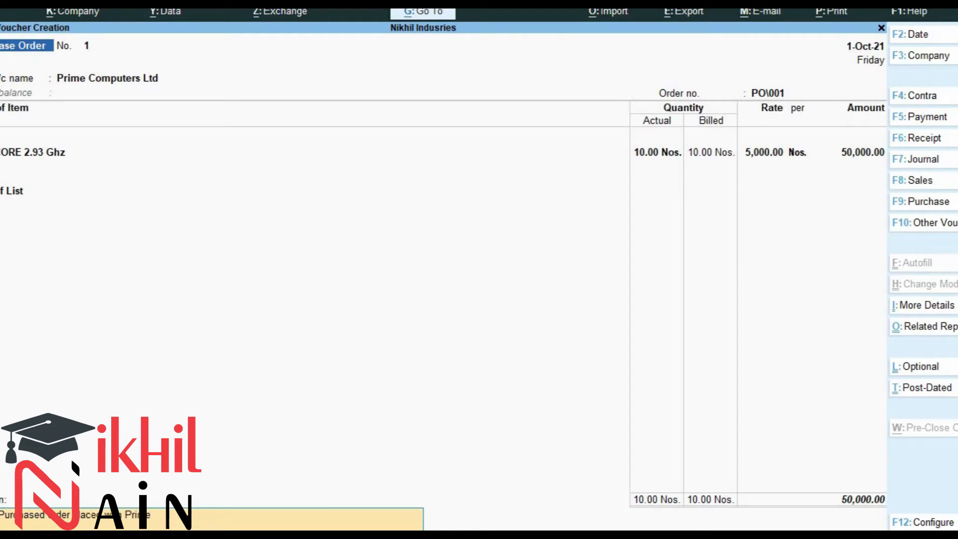
pyautogui.write(' Computers')
pyautogui.press('Return')
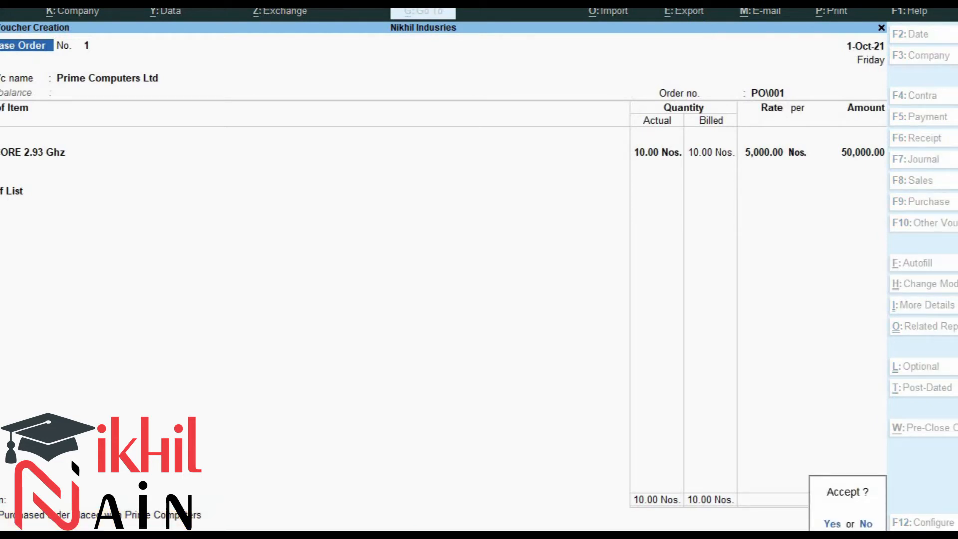
pyautogui.press('y')
# Start a Receipt Note voucher and enter RN\001 as its reference number, keeping the date.
pyautogui.hotkey('alt', 'Tab')
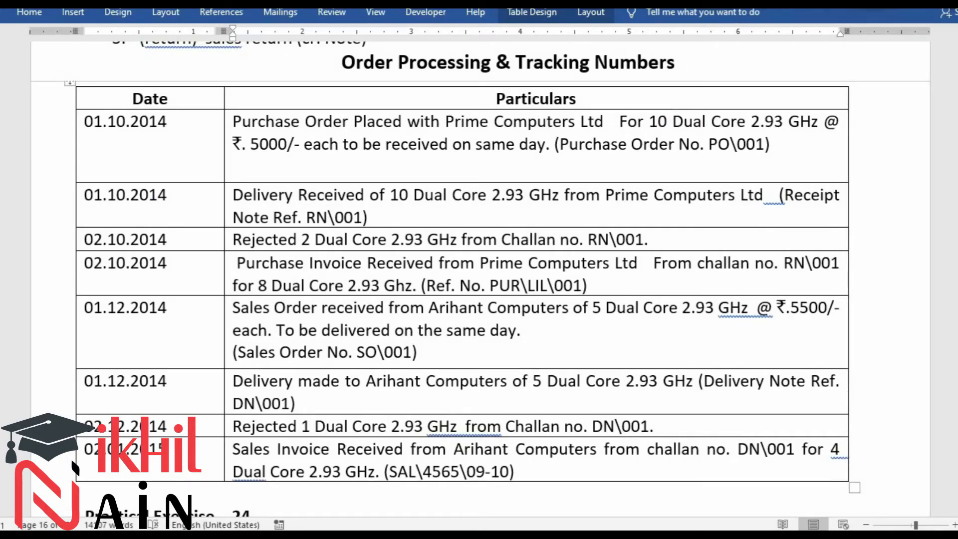
pyautogui.hotkey('alt', 'Tab')
pyautogui.hotkey('alt', 'Tab')
pyautogui.press('alt')
pyautogui.hotkey('alt', 'Tab')
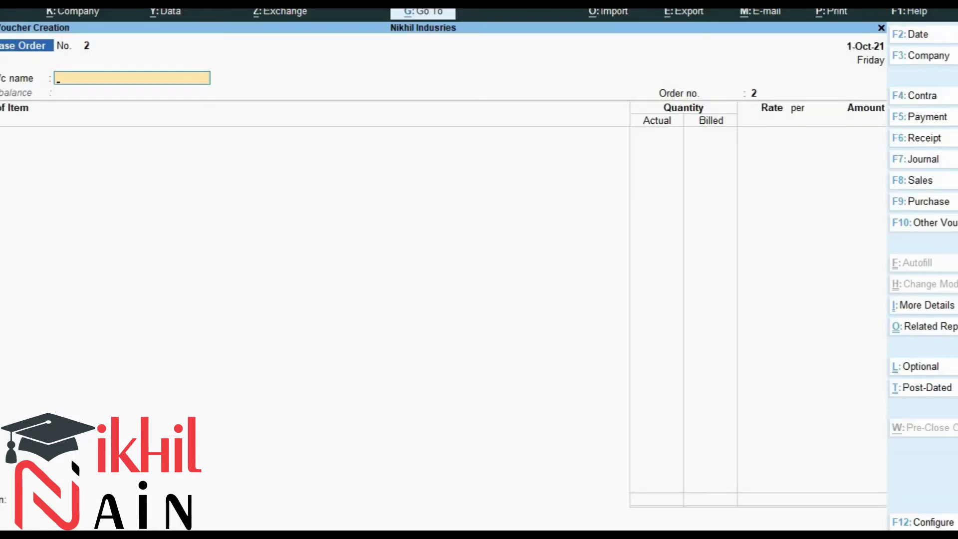
pyautogui.press('alt')
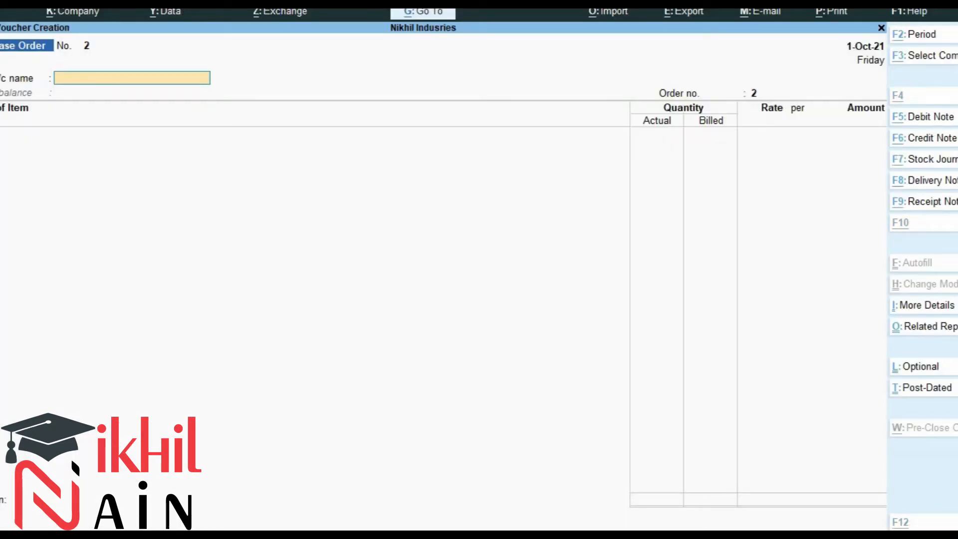
pyautogui.hotkey('alt', 'F9')
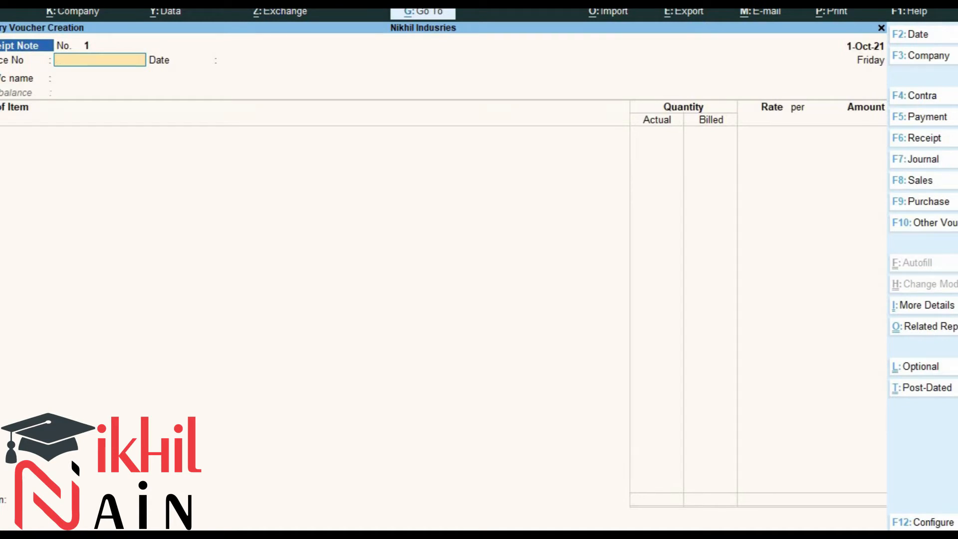
pyautogui.press('ctrl')
pyautogui.hotkey('alt', 'Tab')
pyautogui.press('alt')
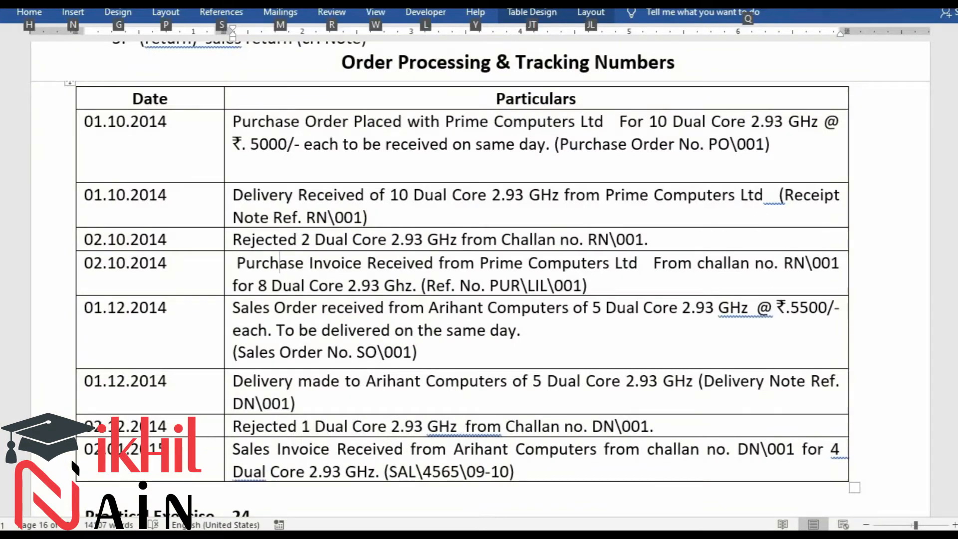
pyautogui.hotkey('alt', 'Tab')
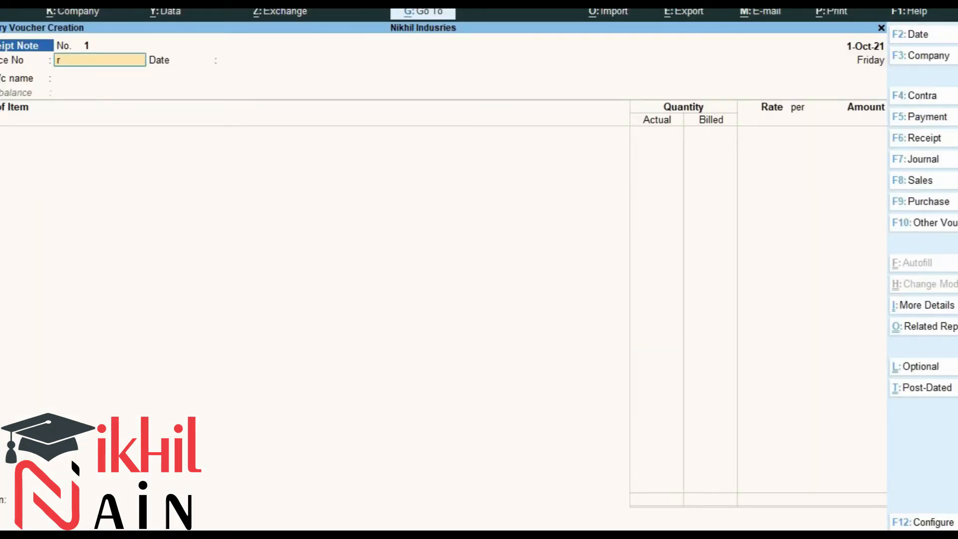
pyautogui.write('RN\\001')
pyautogui.press('Return')
pyautogui.press('Return')
# Select Prime Computers Ltd as the party and link order PO\001 in the order details.
pyautogui.hotkey('alt', 'Tab')
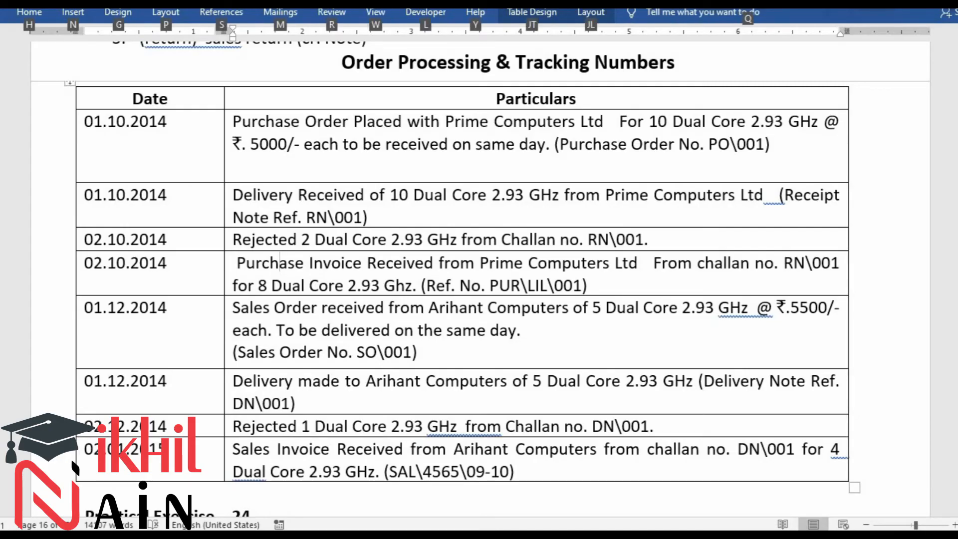
pyautogui.hotkey('alt', 'Tab')
pyautogui.write('PRIM')
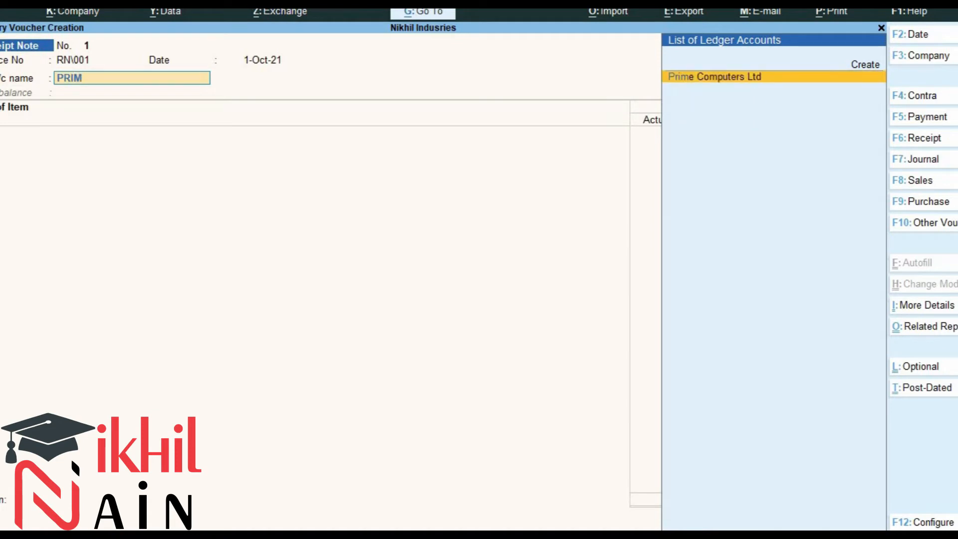
pyautogui.press('Return')
pyautogui.press('Down')
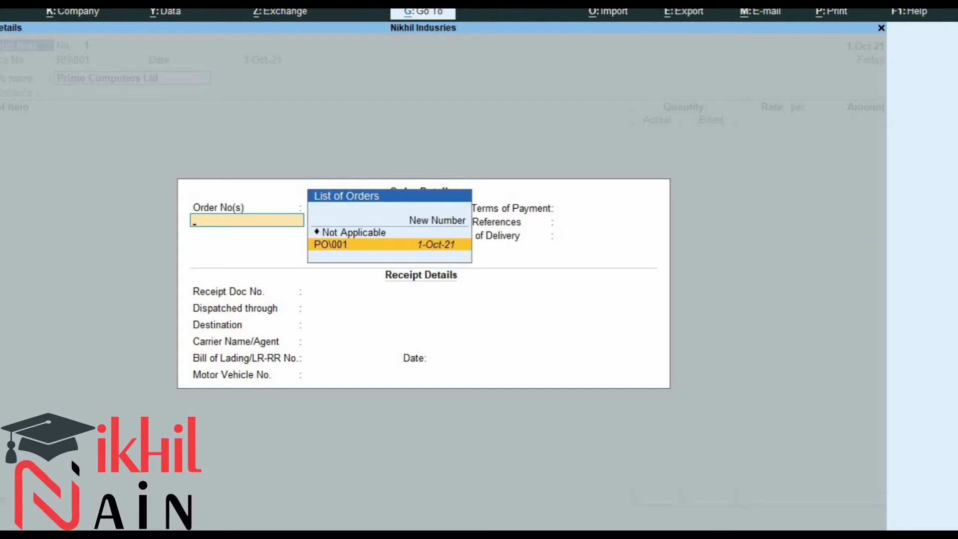
pyautogui.press('Return')
pyautogui.press('Return')
pyautogui.press('Return')
pyautogui.press('Return')
pyautogui.press('Return')
pyautogui.press('Return')
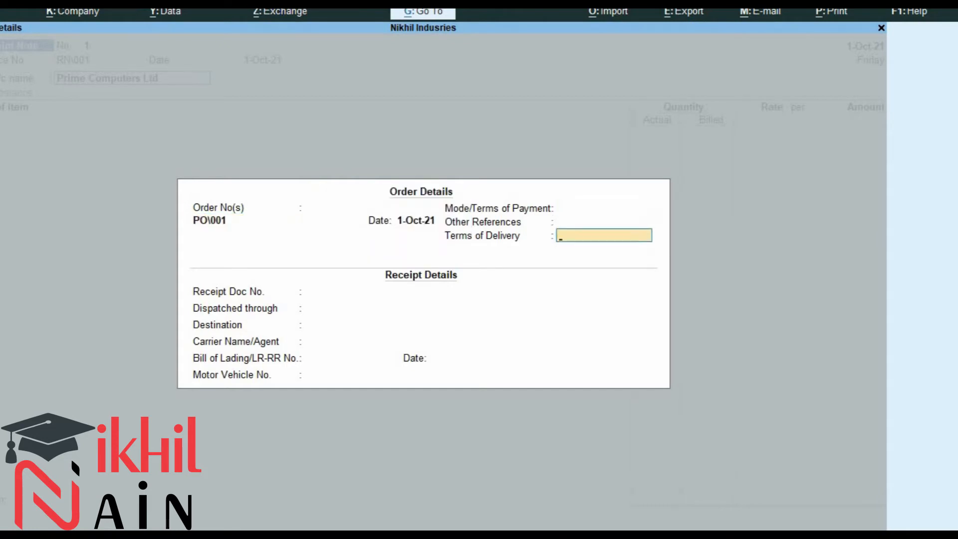
pyautogui.press('Return')
pyautogui.press('Return')
pyautogui.press('Return')
pyautogui.press('Return')
pyautogui.press('Return')
pyautogui.press('Return')
pyautogui.press('Return')
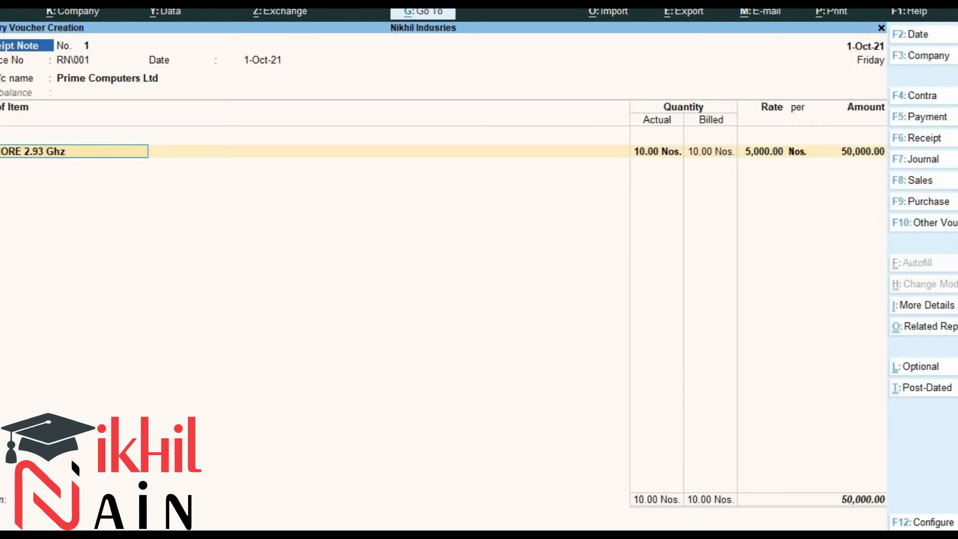
# Accept the DUAL CORE 2.93 Ghz allocation of 10 Nos. at 5,000 against order PO\001 and close it.
pyautogui.press('Return')
pyautogui.press('Return')
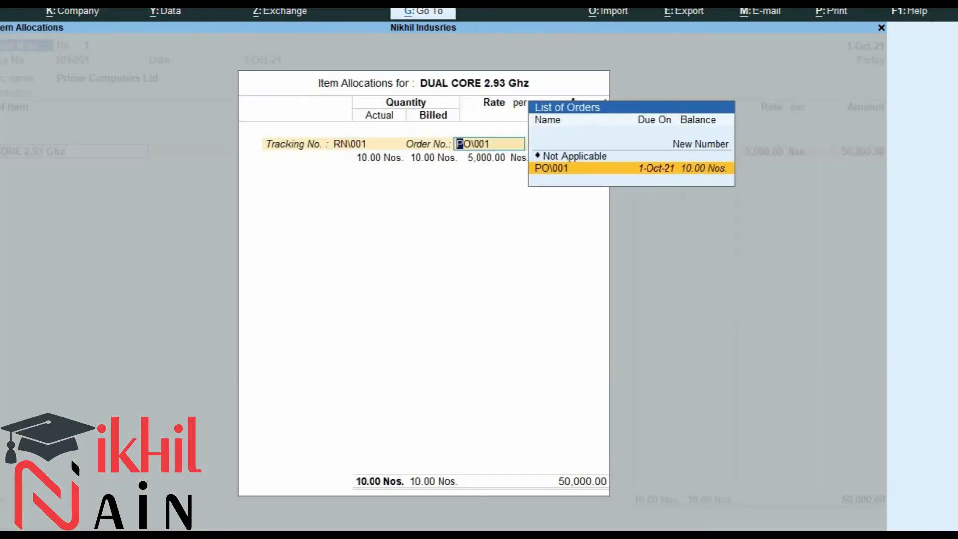
pyautogui.press('Return')
pyautogui.press('Return')
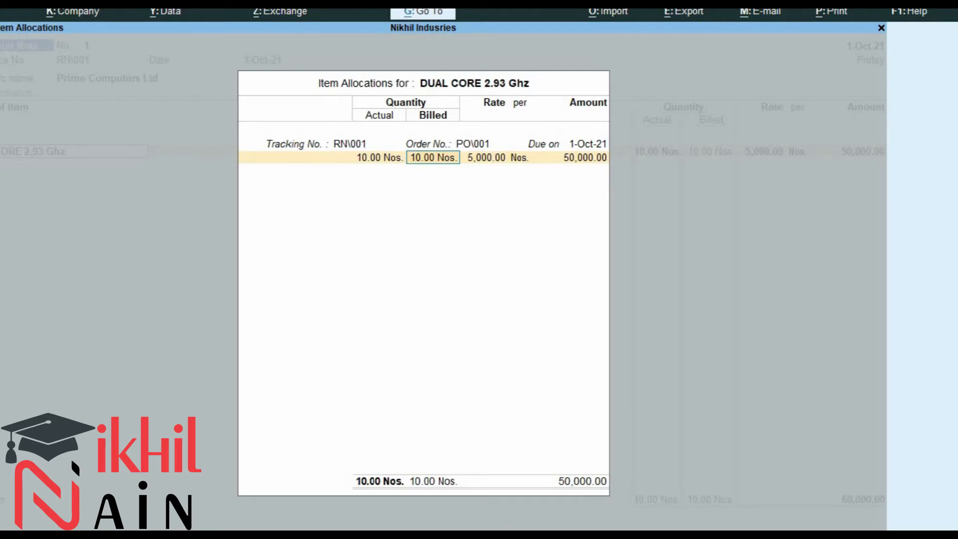
pyautogui.press('Return')
pyautogui.press('Return')
pyautogui.press('Return')
pyautogui.press('Return')
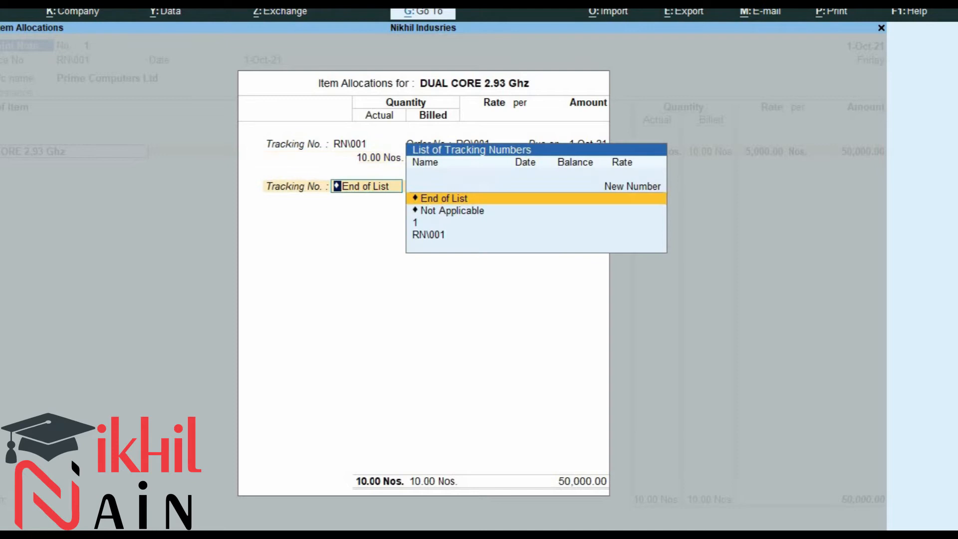
pyautogui.press('Return')
pyautogui.press('Return')
pyautogui.press('Return')
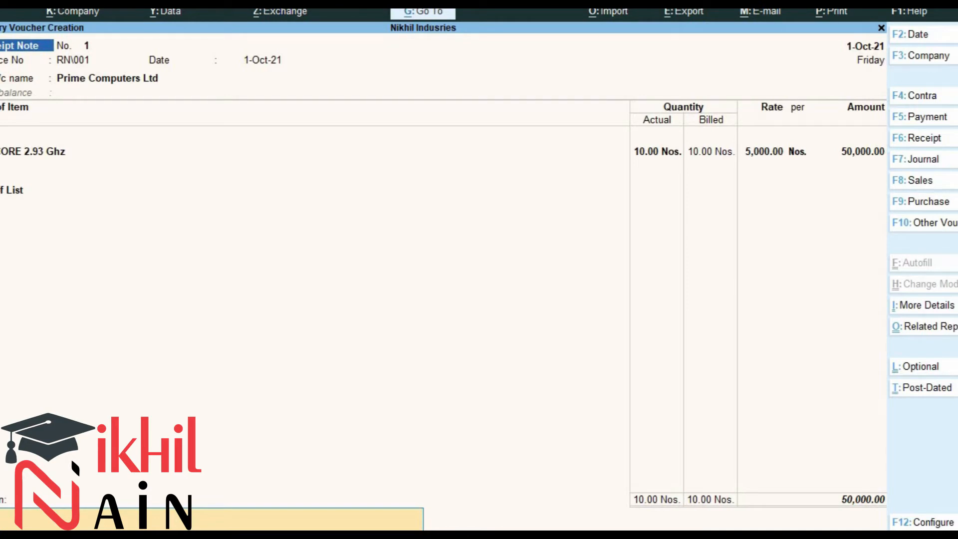
# Enter the narration "Purchased ordered received to prime computer" and save the receipt note.
pyautogui.write('PURCHASE')
pyautogui.press('BackSpace')
pyautogui.press('BackSpace')
pyautogui.press('BackSpace')
pyautogui.press('BackSpace')
pyautogui.press('BackSpace')
pyautogui.press('BackSpace')
pyautogui.press('BackSpace')
pyautogui.press('BackSpace')
pyautogui.write('Purchased ordered received')
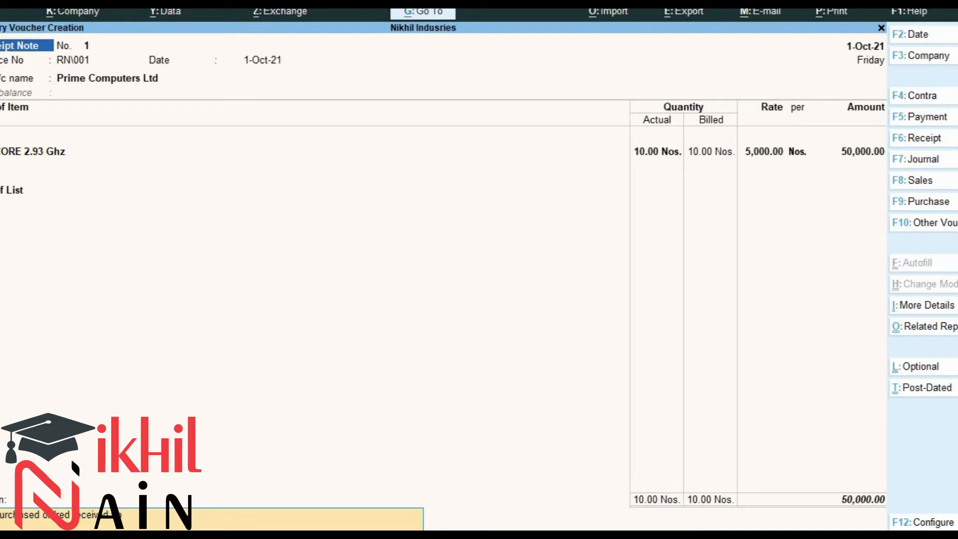
pyautogui.write(' to prime computer')
pyautogui.press('Return')
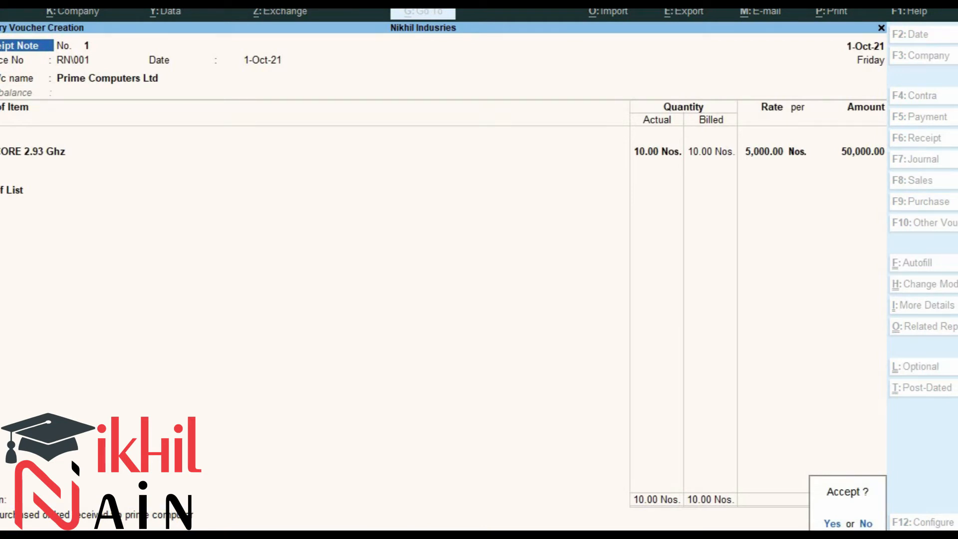
pyautogui.press('Return')
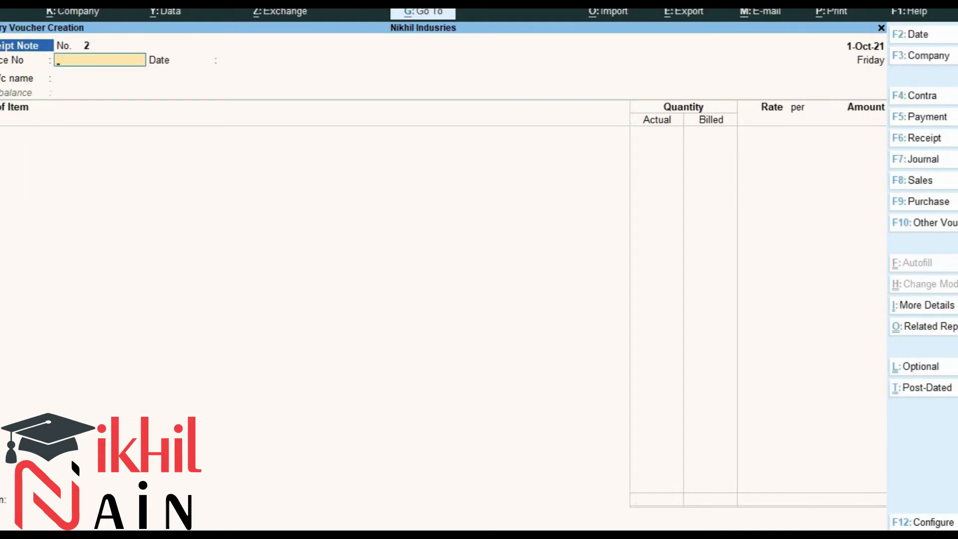
# Start a Rejections Out voucher and set its date to 2-10-2021.
pyautogui.hotkey('alt', 'Tab')
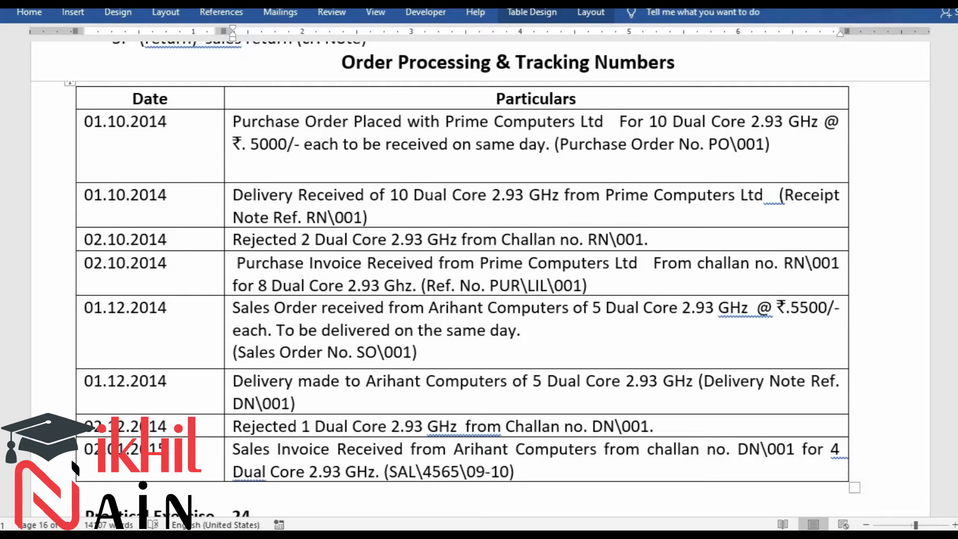
pyautogui.hotkey('alt', 'Tab')
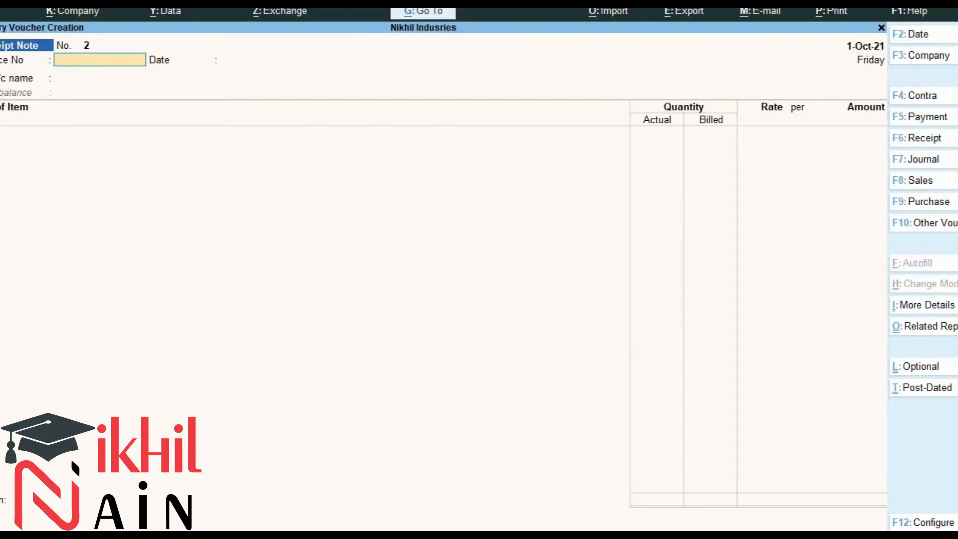
pyautogui.press('alt')
pyautogui.press('ctrl')
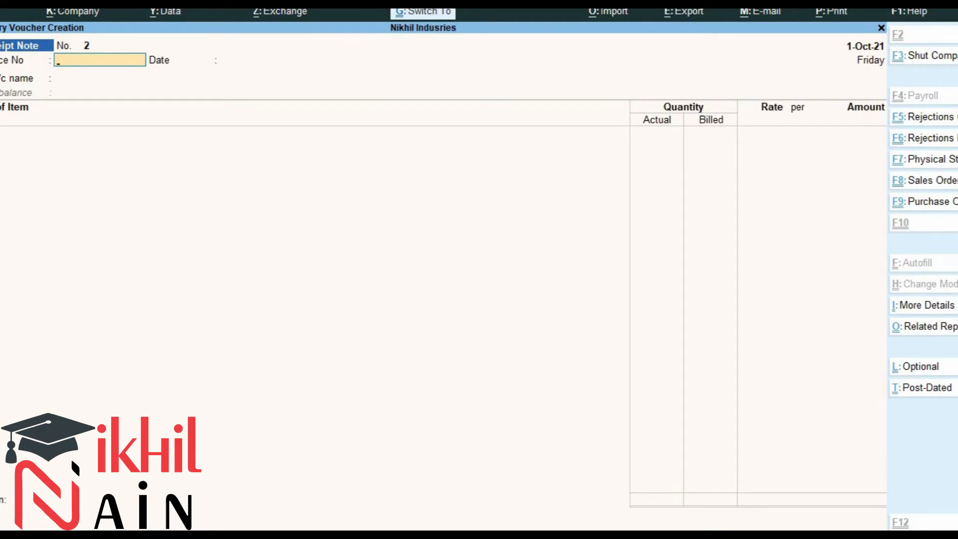
pyautogui.press('F5')
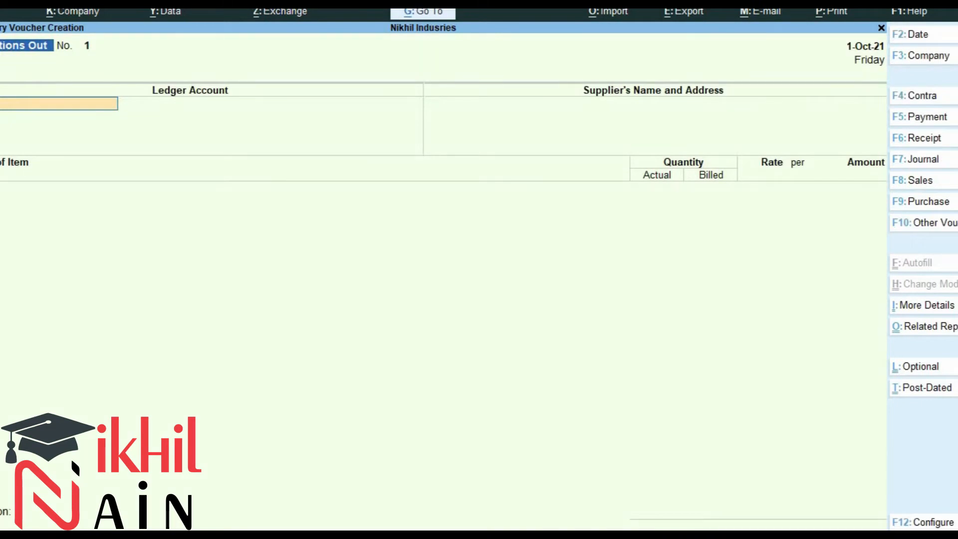
pyautogui.press('F2')
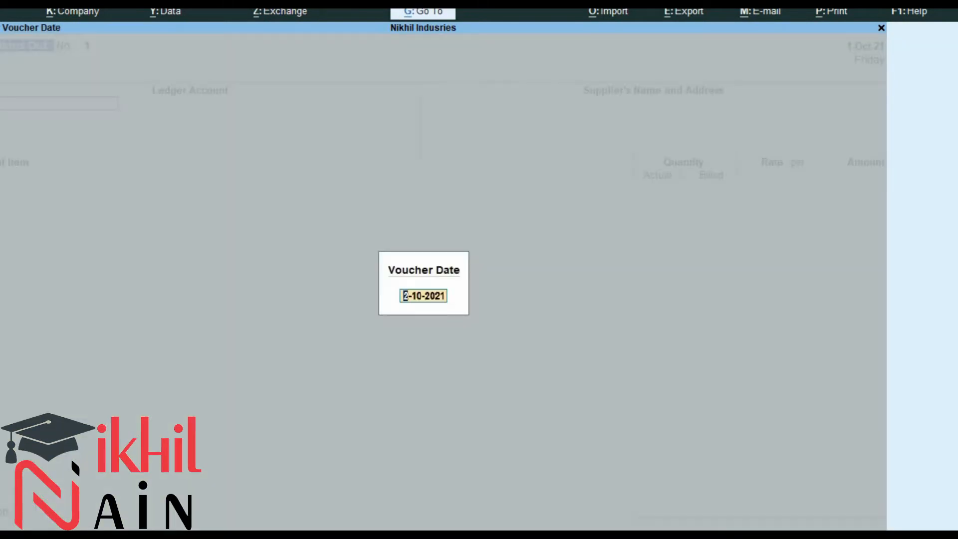
pyautogui.write('2.10')
pyautogui.press('Return')
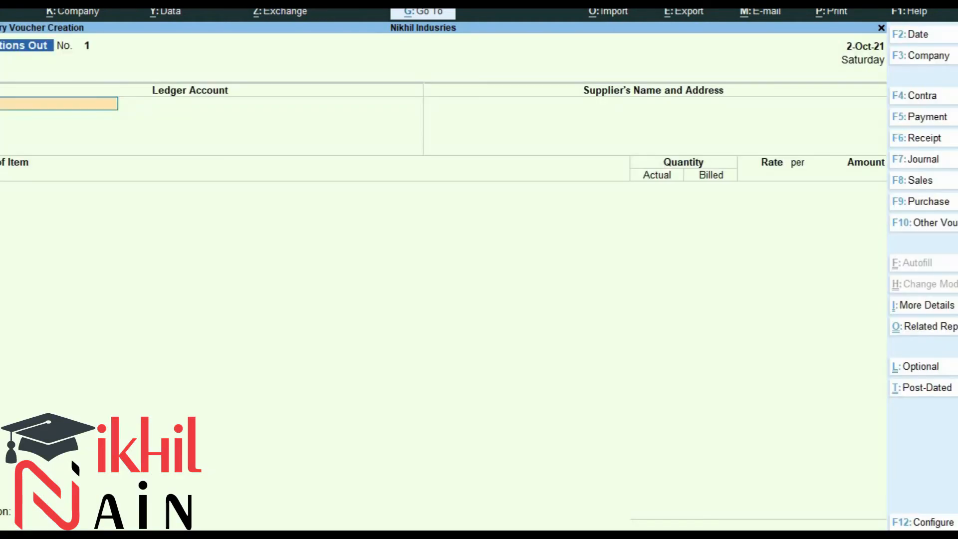
# Select Prime Computers Ltd as the ledger and pick DUAL CORE 2.93 Ghz against tracking number RN\001.
pyautogui.write('pri')
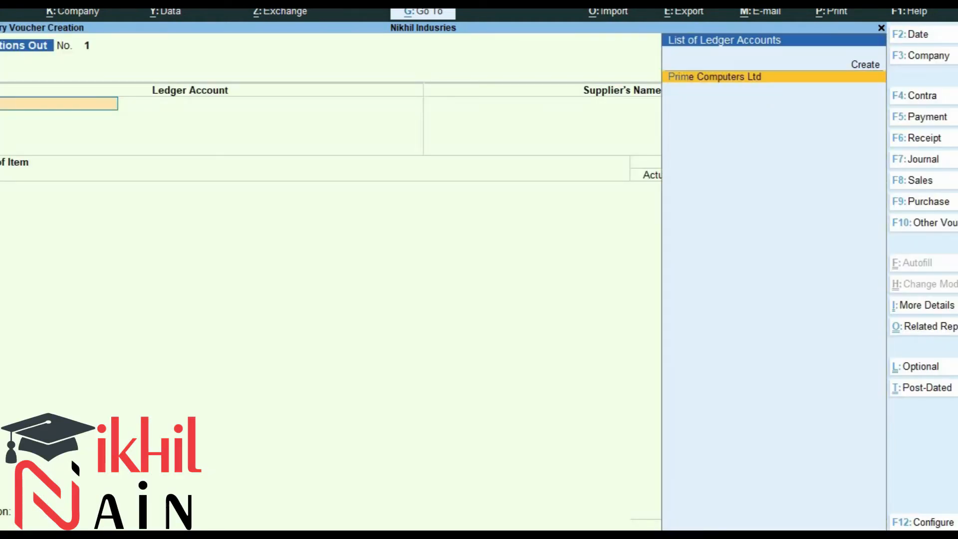
pyautogui.press('Return')
pyautogui.press('Return')
pyautogui.press('Return')
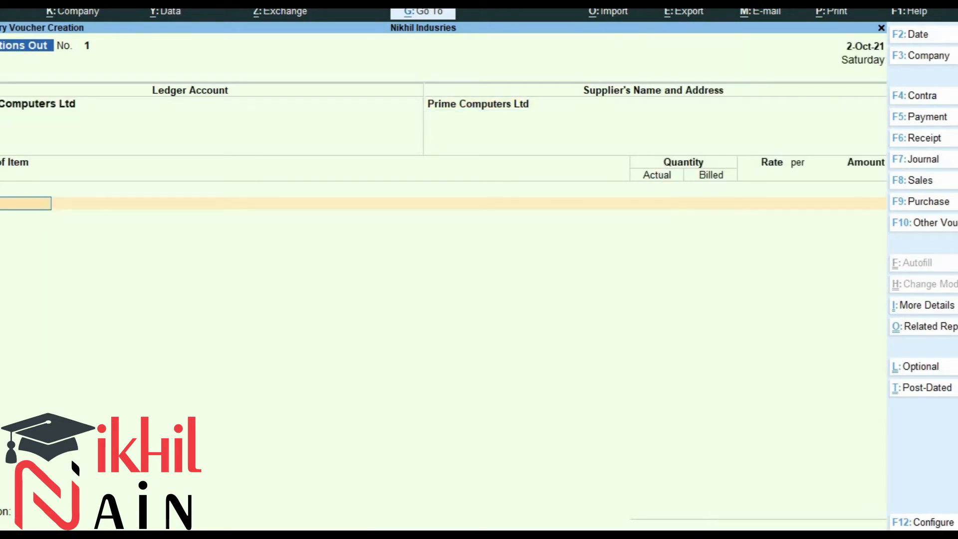
pyautogui.write('di')
pyautogui.press('BackSpace')
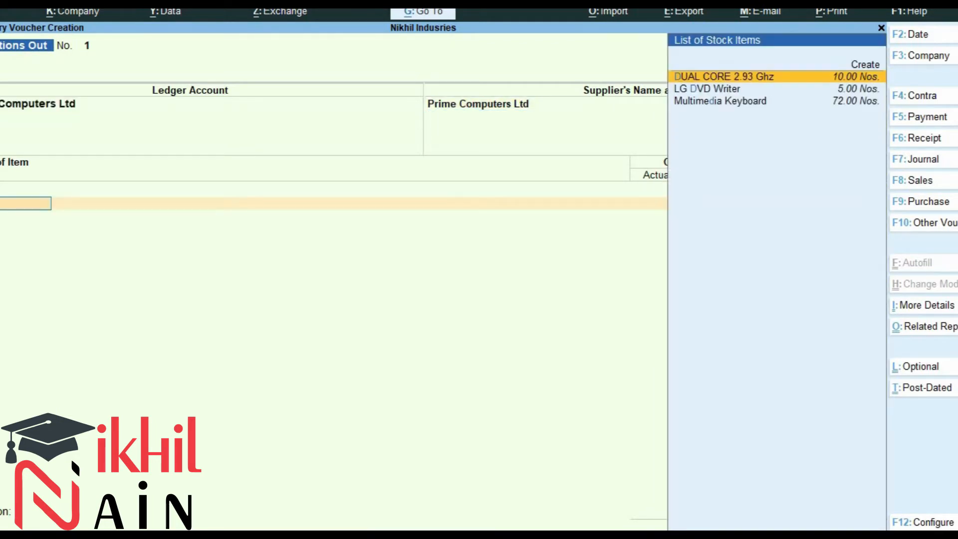
pyautogui.press('Return')
pyautogui.press('Down')
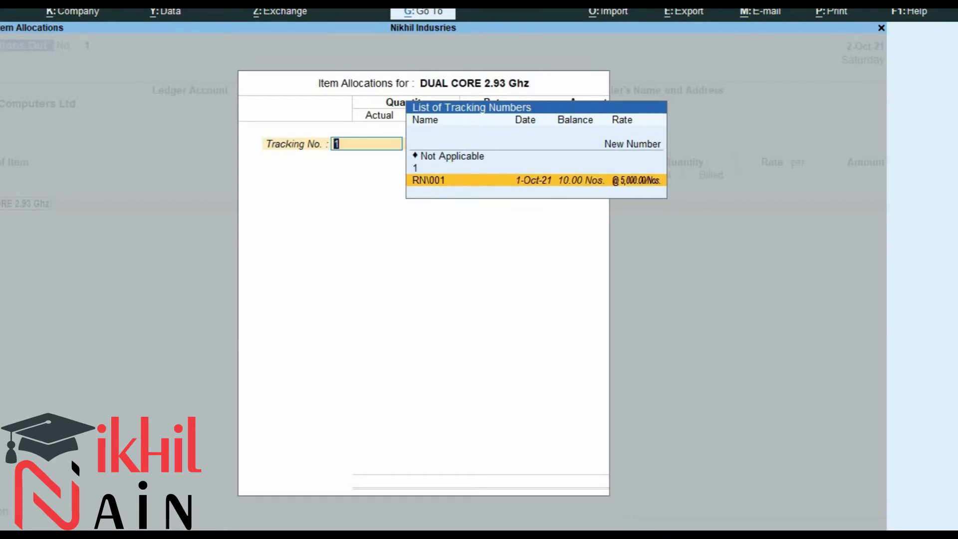
pyautogui.press('Return')
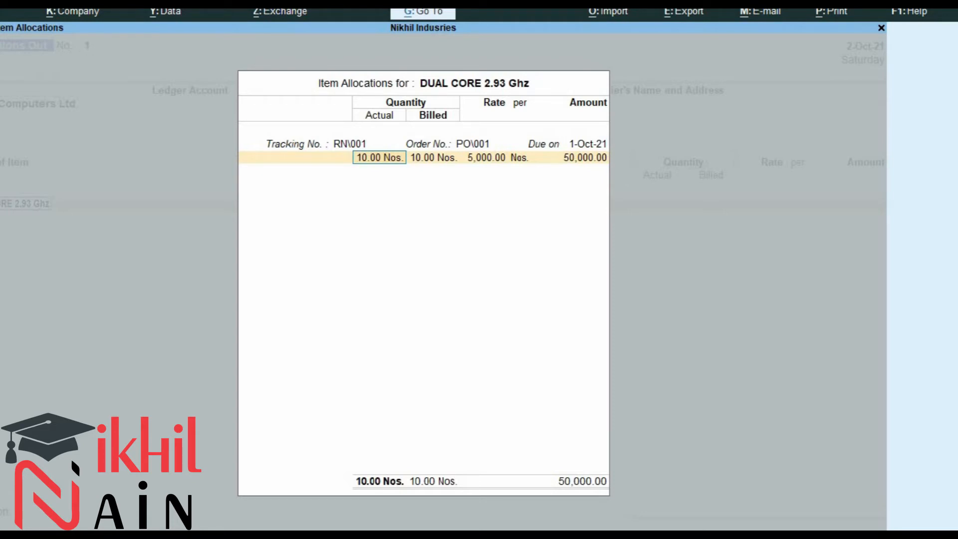
# Set the rejected actual and billed quantities to 2 Nos. and close the item allocation.
pyautogui.write('2')
pyautogui.press('Return')
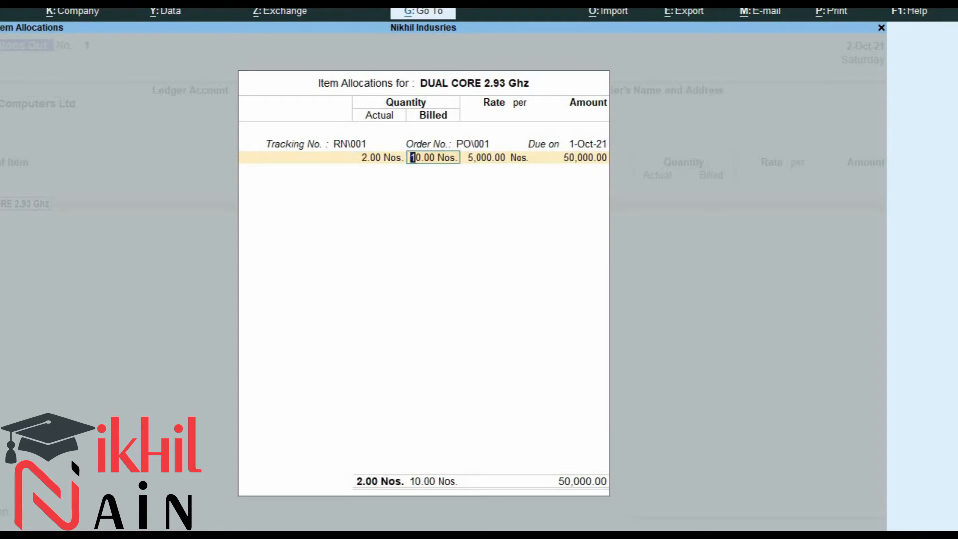
pyautogui.write('2')
pyautogui.press('Return')
pyautogui.press('Return')
pyautogui.press('Return')
pyautogui.press('Return')
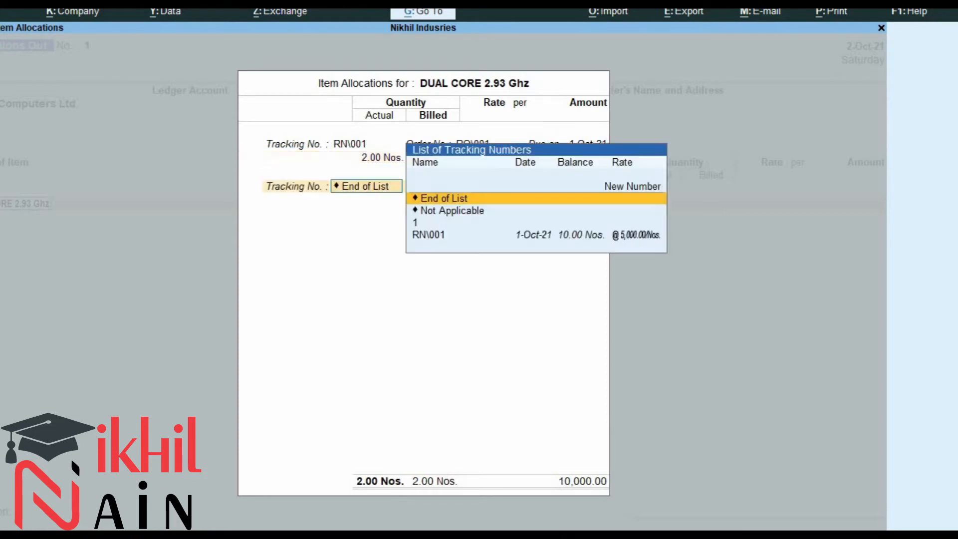
pyautogui.press('Return')
pyautogui.press('Return')
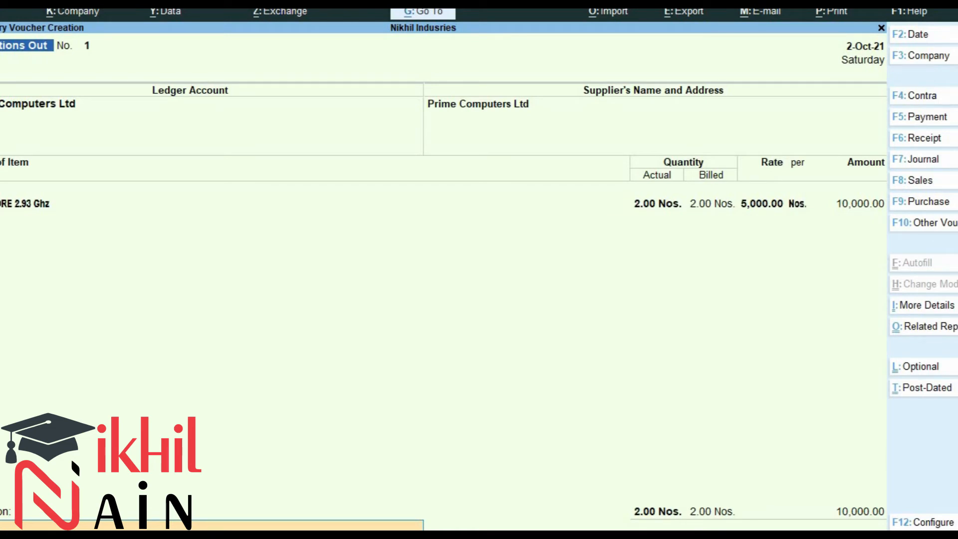
# Enter the narration "pc rejected to prime computers." and save the Rejections Out voucher.
pyautogui.write('pc rejected to prime co')
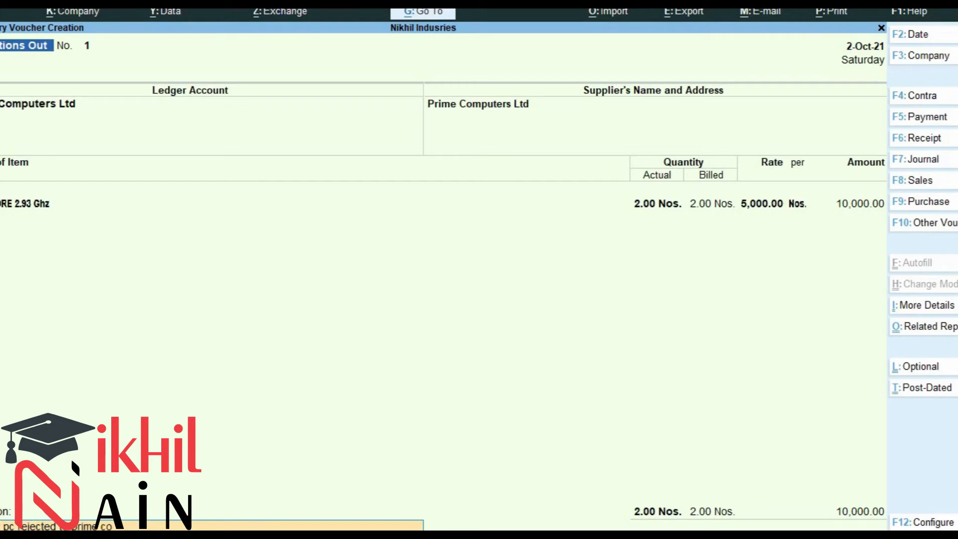
pyautogui.write('mputers.')
pyautogui.press('Return')
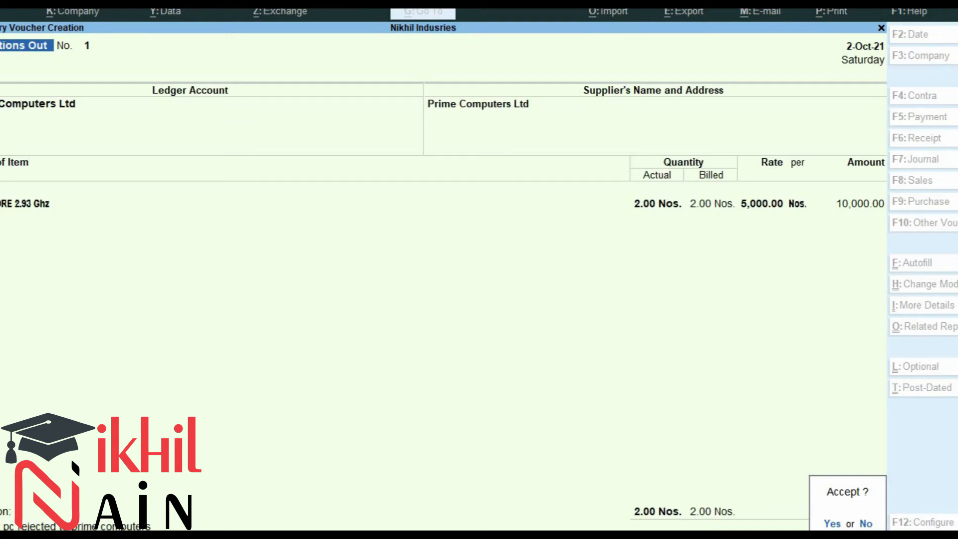
pyautogui.press('y')
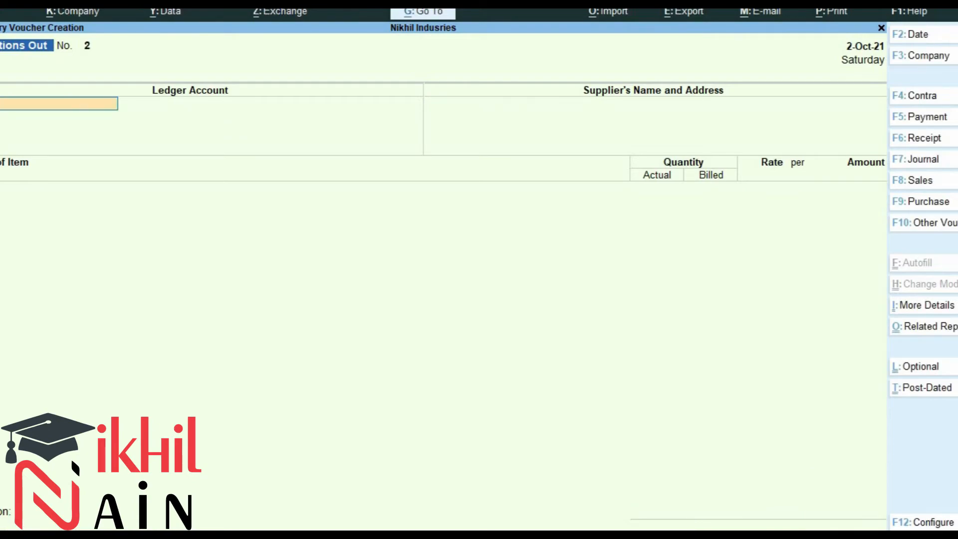
# Start a Purchase voucher and set its date to 2-10-2021.
pyautogui.hotkey('alt', 'Tab')
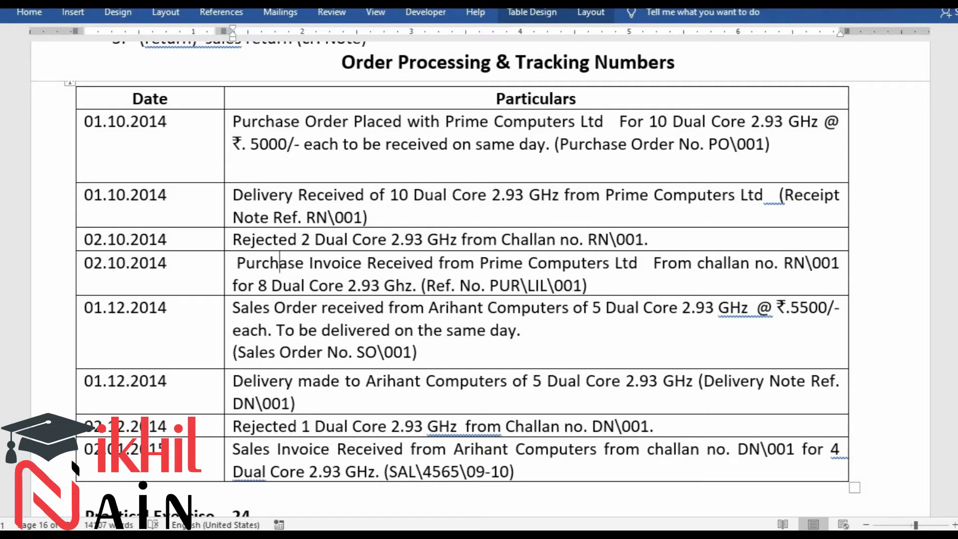
pyautogui.press('alt')
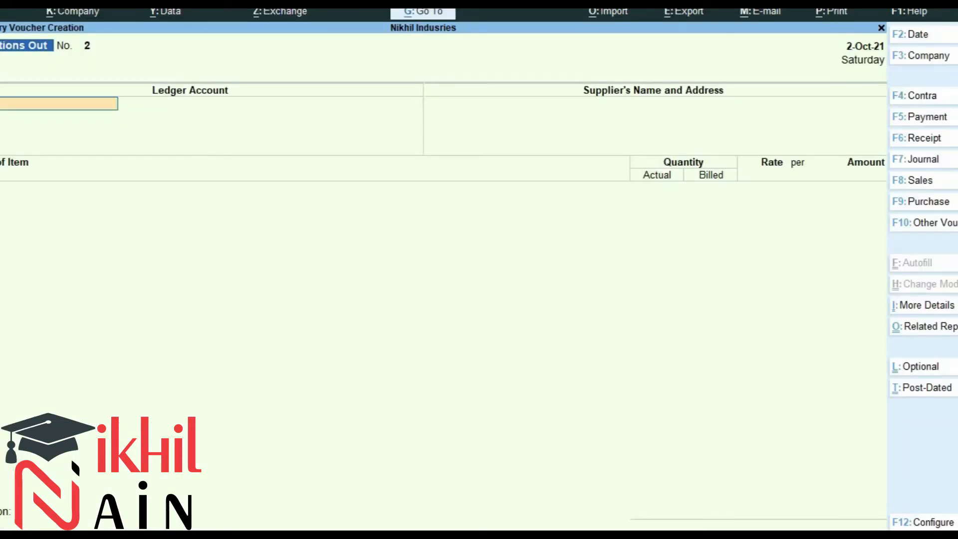
pyautogui.click(911, 196)
pyautogui.press('F2')
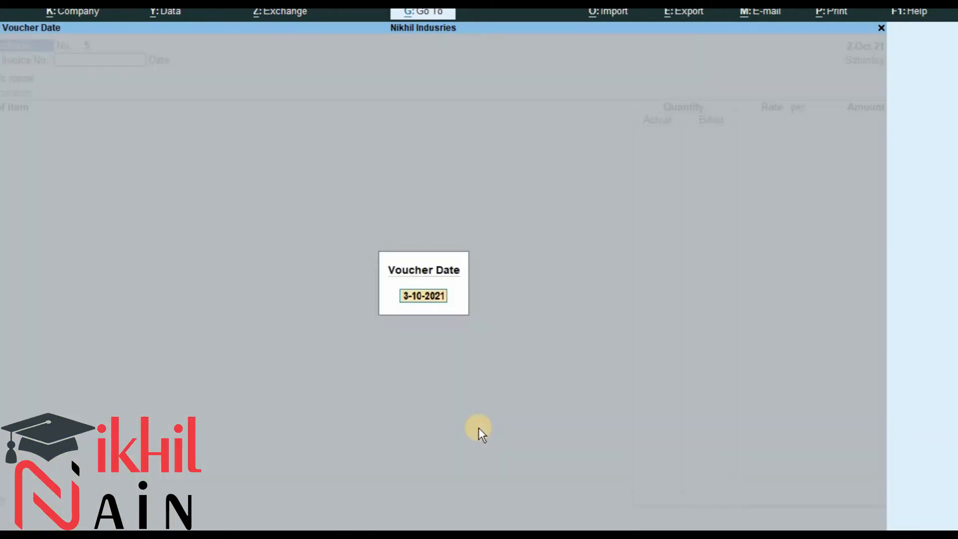
pyautogui.write('2-10')
pyautogui.press('Return')
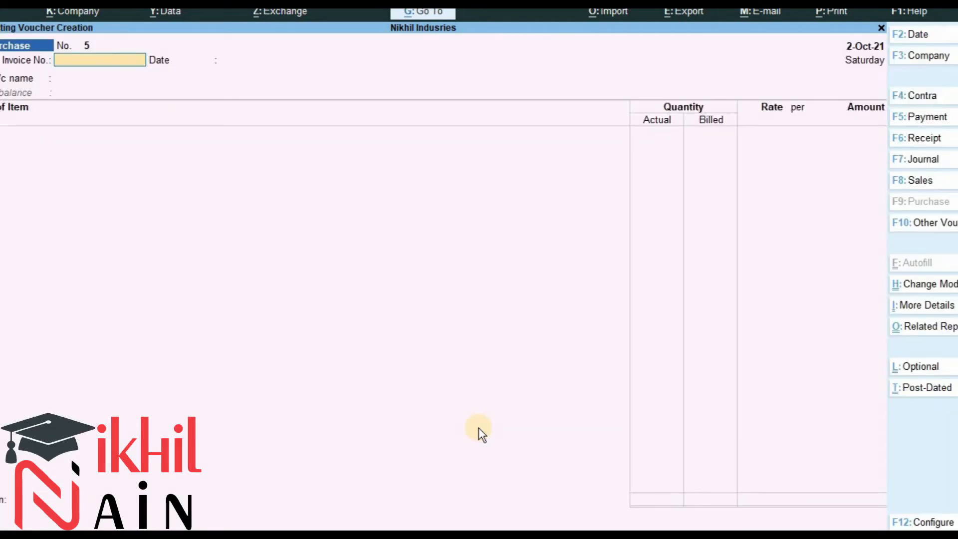
# Enter the supplier invoice number pur\lil\001 and accept the invoice date.
pyautogui.hotkey('alt', 'Tab')
pyautogui.hotkey('alt', 'Tab')
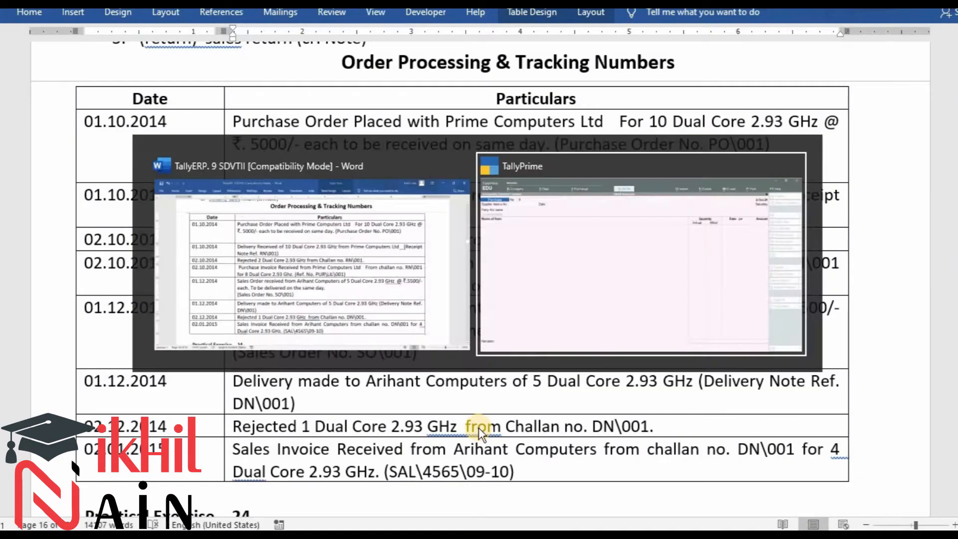
pyautogui.write('pur\\lil\\')
pyautogui.hotkey('alt', 'Tab')
pyautogui.hotkey('alt', 'Tab')
pyautogui.write('\\')
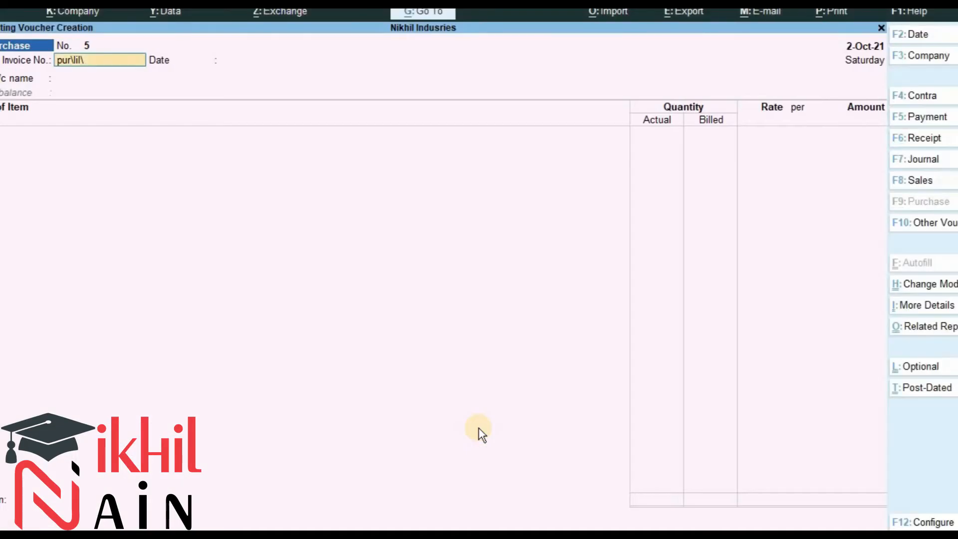
pyautogui.write('001')
pyautogui.press('Return')
pyautogui.press('Return')
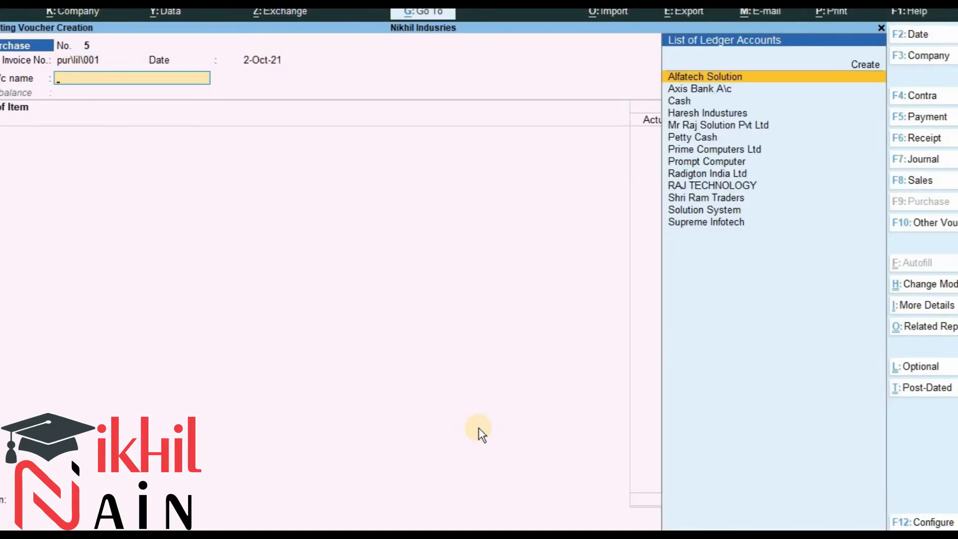
# Select Prime Computers Ltd as the party and link receipt note tracking number RN\001.
pyautogui.write('pri')
pyautogui.press('Return')
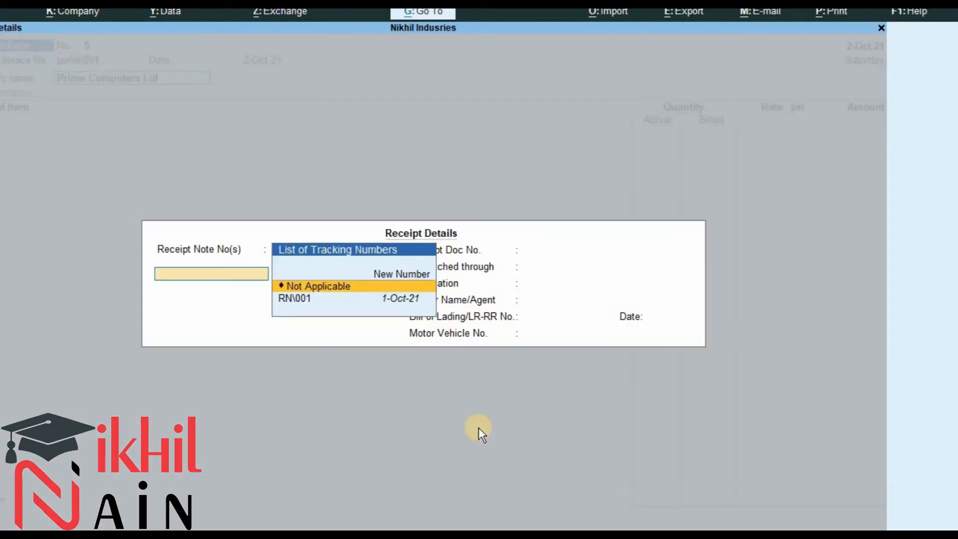
pyautogui.press('Down')
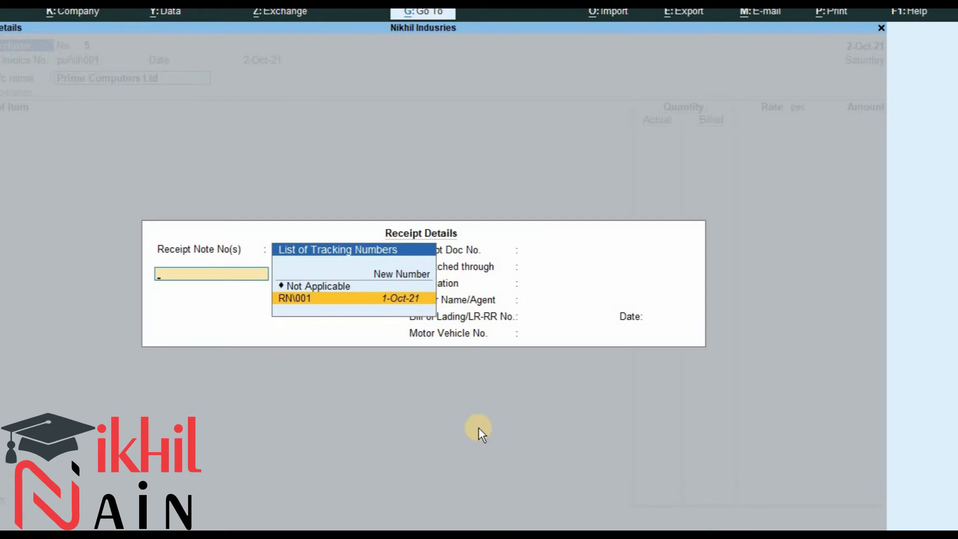
pyautogui.press('Return')
pyautogui.press('Return')
pyautogui.press('Return')
pyautogui.press('Return')
pyautogui.press('Return')
pyautogui.press('Return')
pyautogui.press('Return')
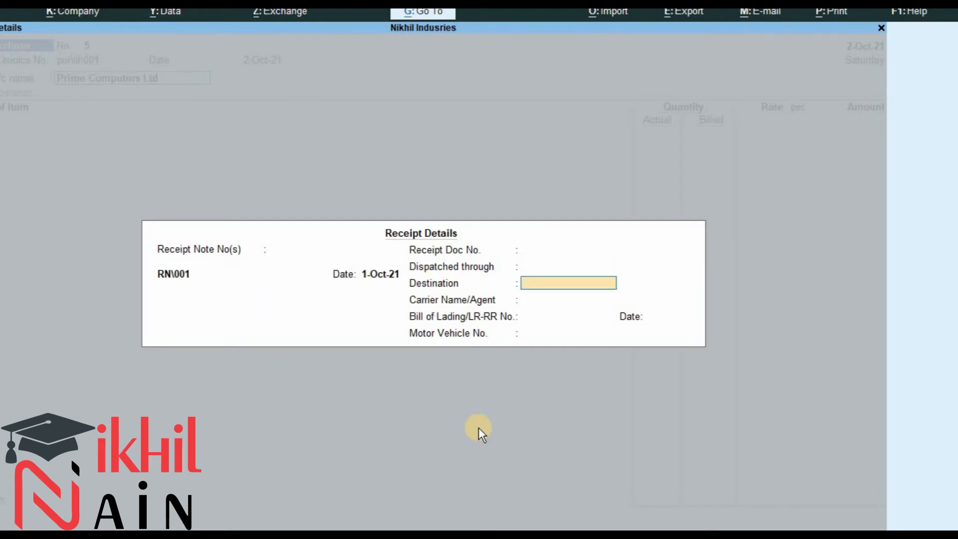
# Accept the receipt and party details and the DUAL CORE 2.93 Ghz allocation of 8 Nos. to Purchase A\c.
pyautogui.press('Return')
pyautogui.press('Return')
pyautogui.press('Return')
pyautogui.press('Return')
pyautogui.press('Return')
pyautogui.press('Return')
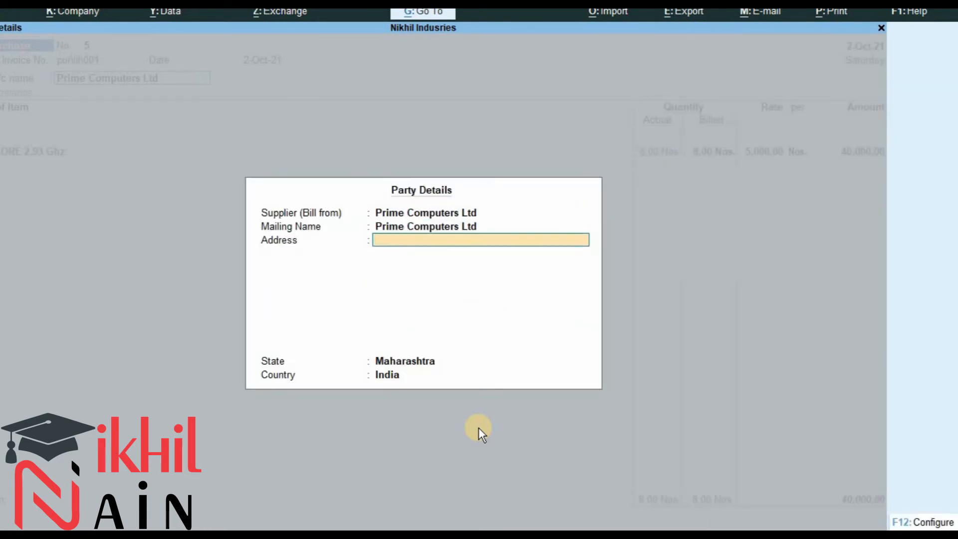
pyautogui.press('Return')
pyautogui.press('Return')
pyautogui.press('Return')
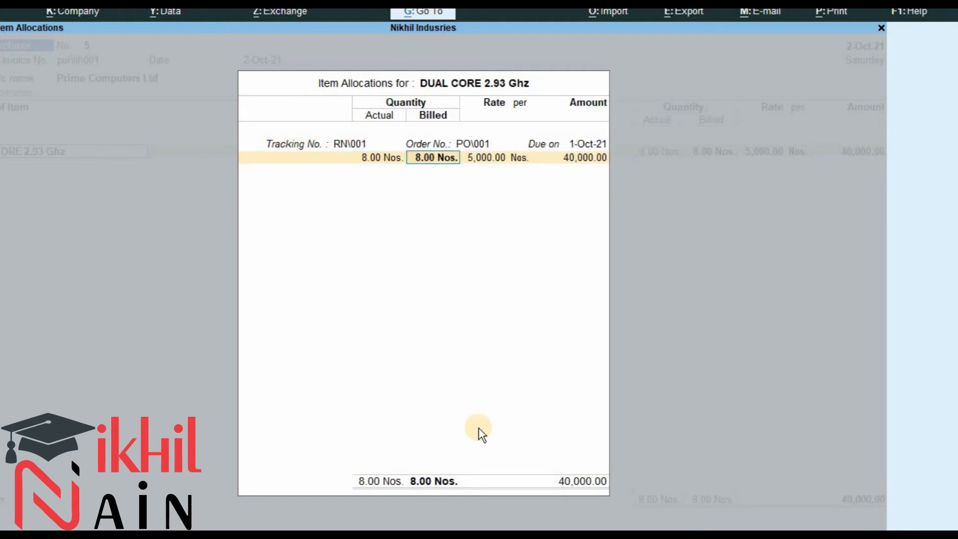
pyautogui.press('Return')
pyautogui.press('Return')
pyautogui.press('Return')
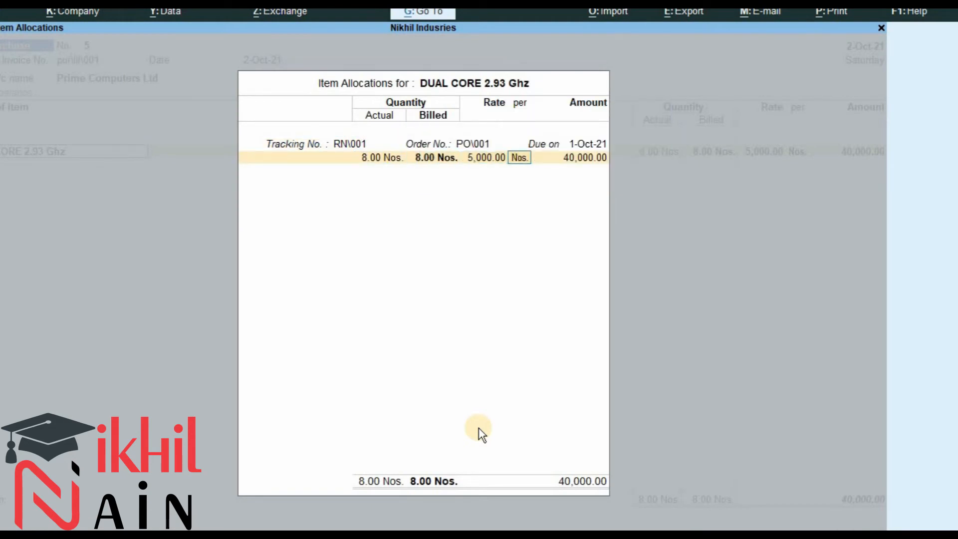
pyautogui.press('Return')
pyautogui.press('Return')
pyautogui.press('Return')
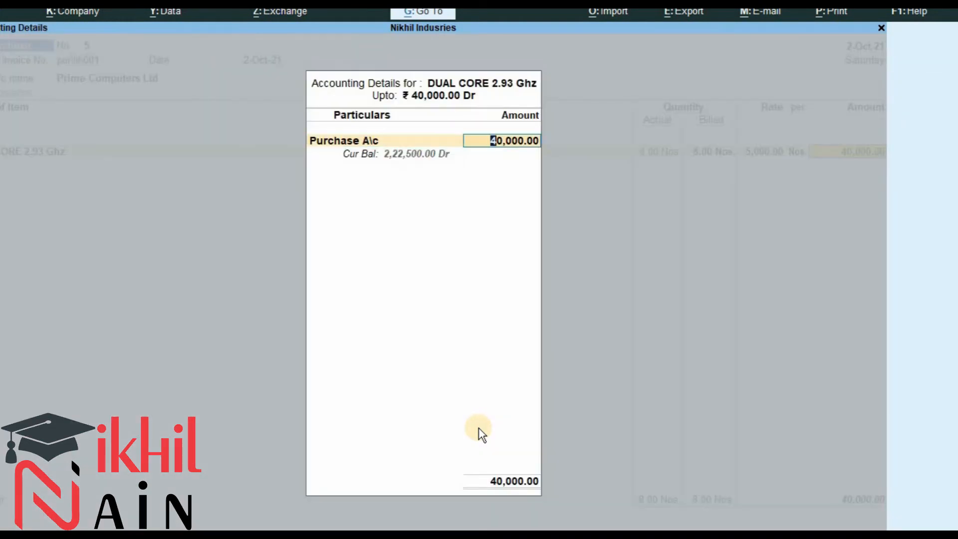
pyautogui.press('Return')
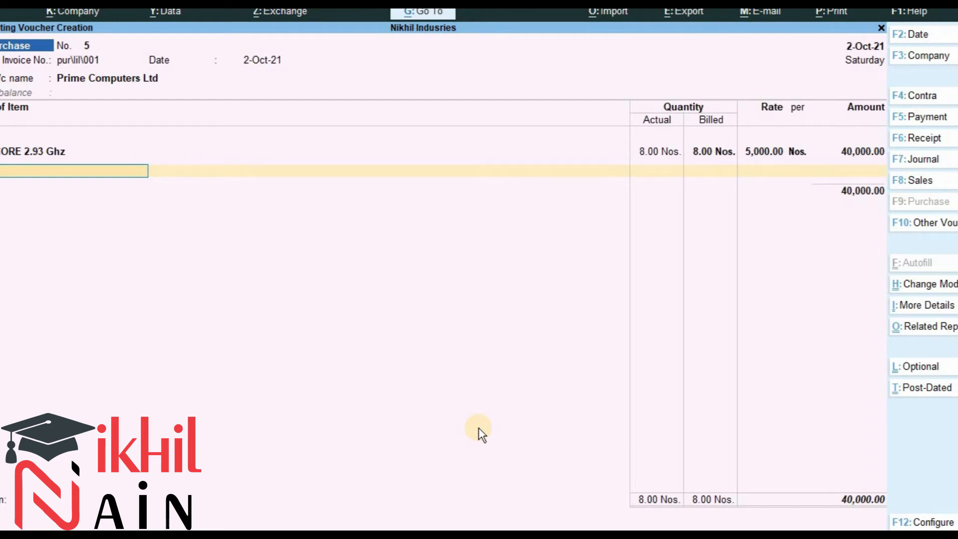
# Close the item list, enter the narration "Good Purchased from prime computers" and save the purchase voucher.
pyautogui.press('Return')
pyautogui.press('Return')
pyautogui.press('Return')
pyautogui.press('Return')
pyautogui.press('Return')
pyautogui.press('Return')
pyautogui.press('Return')
pyautogui.press('Return')
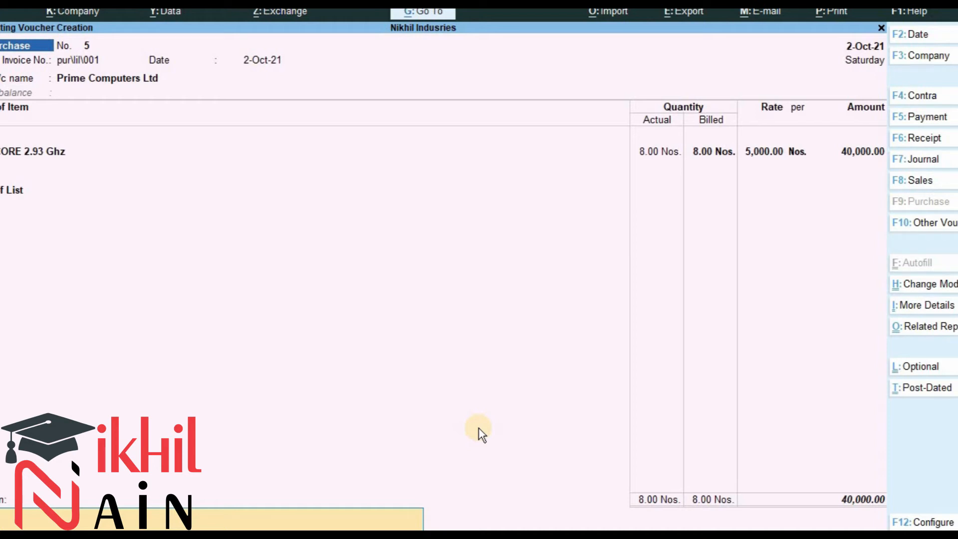
pyautogui.write('od Puurh')
pyautogui.press('BackSpace')
pyautogui.press('BackSpace')
pyautogui.write('rchased from prime computers')
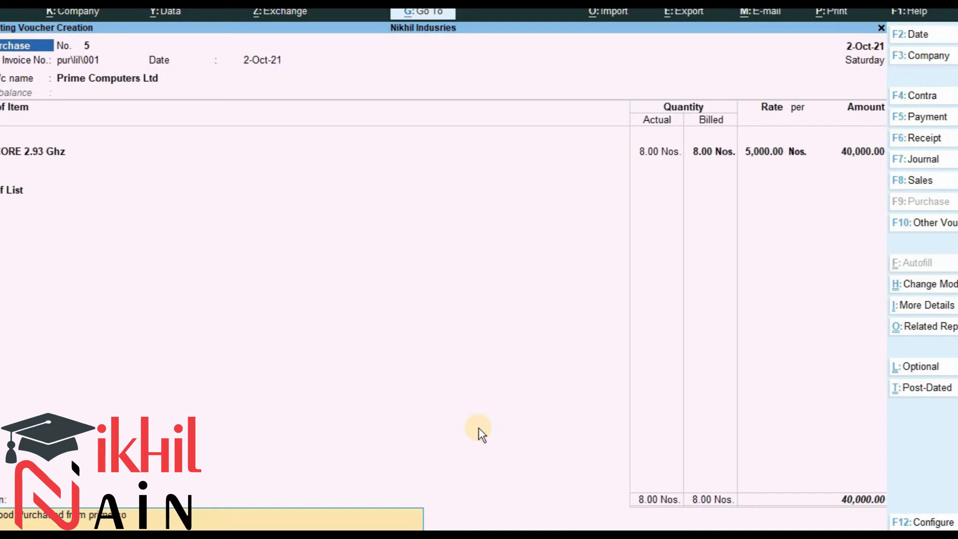
pyautogui.press('Return')
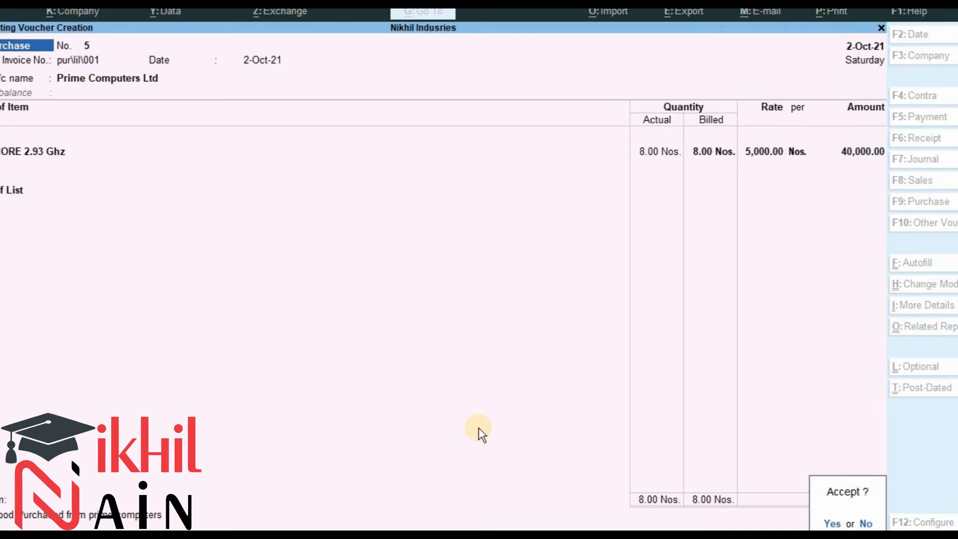
pyautogui.press('y')
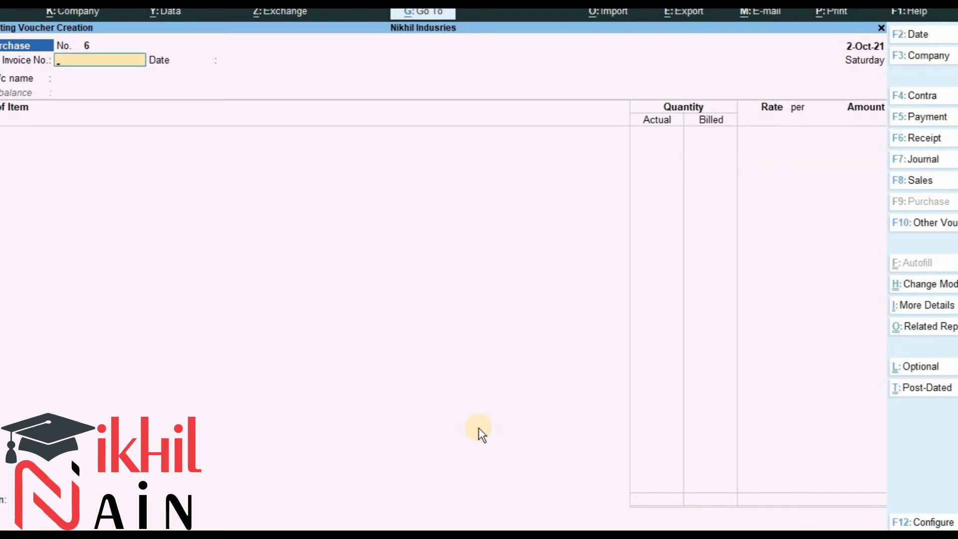
# Start a Sales Order voucher and set its date to 1.12 (1-Dec-21).
pyautogui.hotkey('alt', 'Tab')
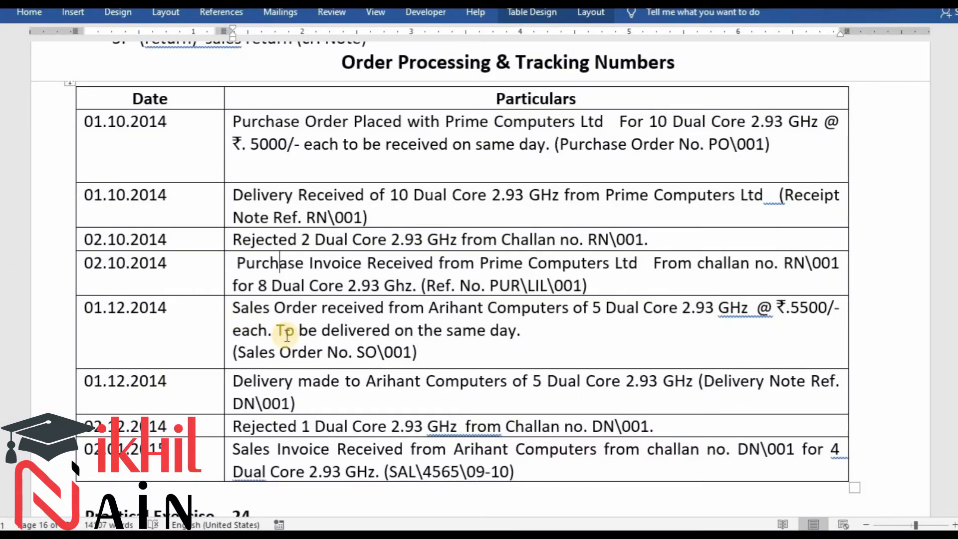
pyautogui.scroll(-1, 288, 335)
pyautogui.scroll(-1, 287, 335)
pyautogui.scroll(1, 288, 336)
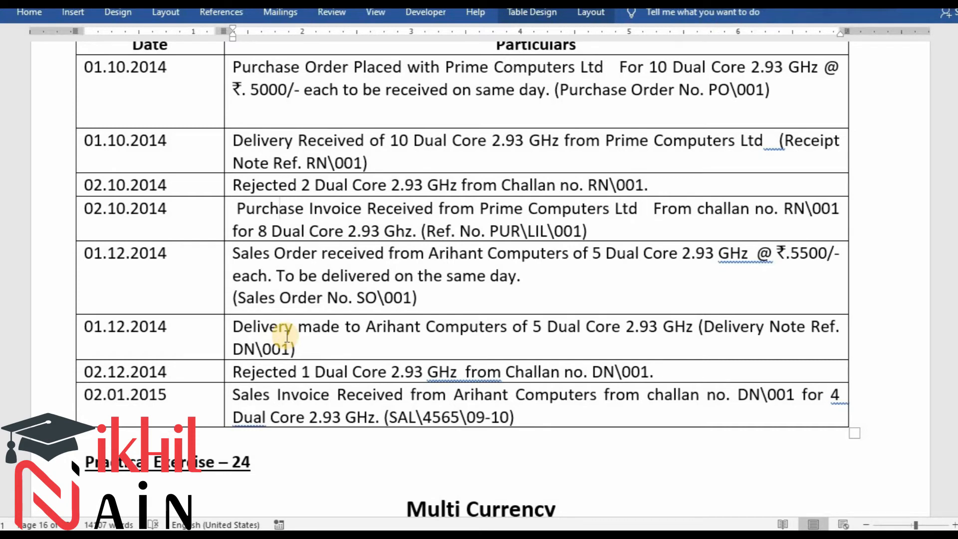
pyautogui.hotkey('alt', 'Tab')
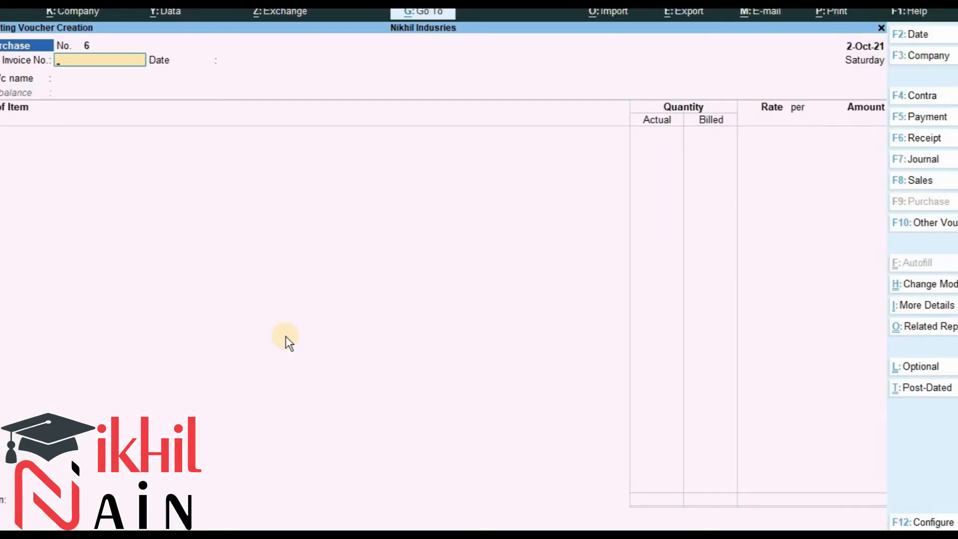
pyautogui.hotkey('alt', 'F8')
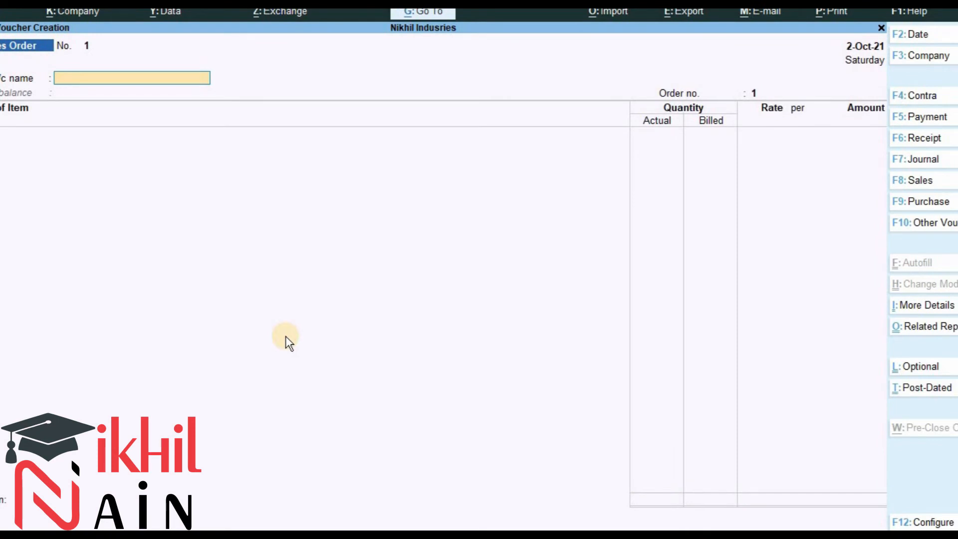
pyautogui.press('F2')
pyautogui.hotkey('alt', 'Tab')
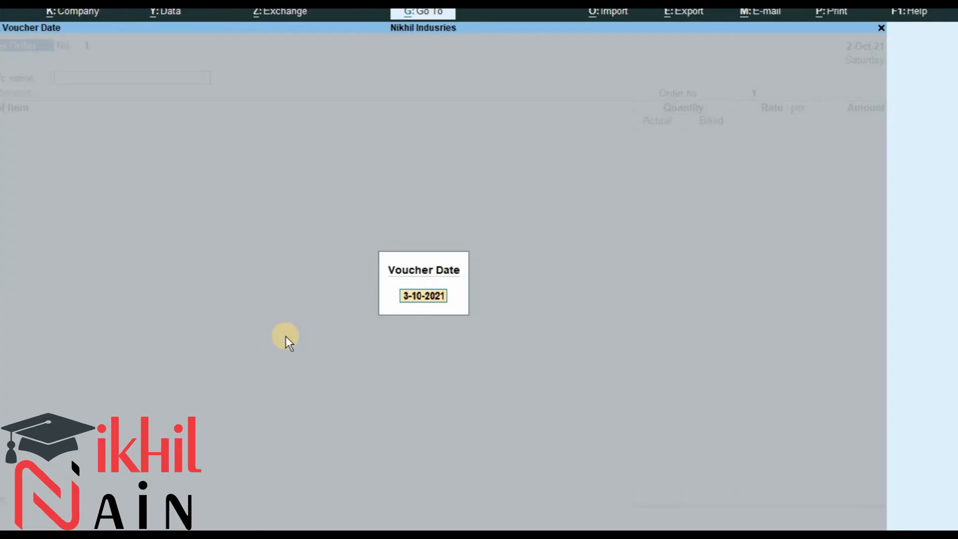
pyautogui.write('1.12')
pyautogui.press('Return')
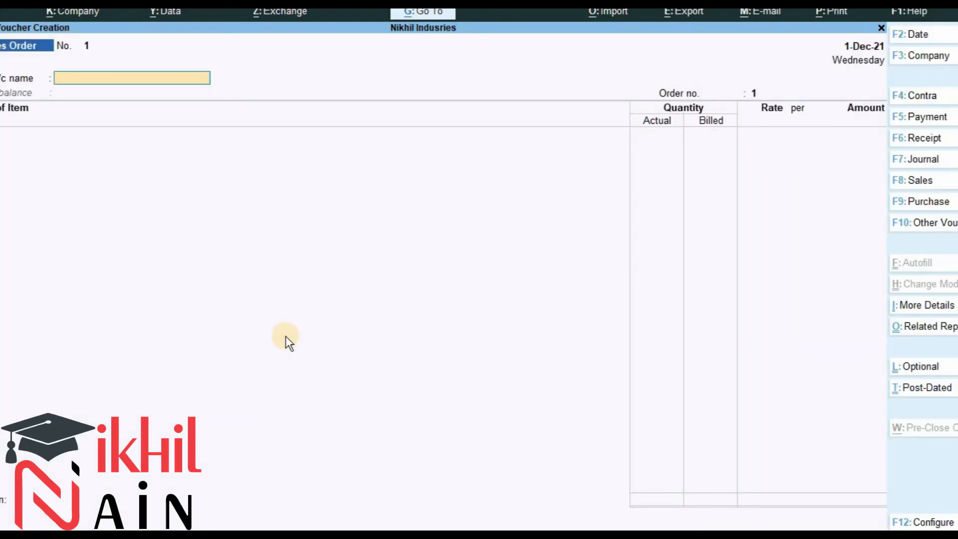
# Check the exercise, then create a new party ledger named Arihant Computers from the sales order's party field.
pyautogui.hotkey('alt', 'Tab')
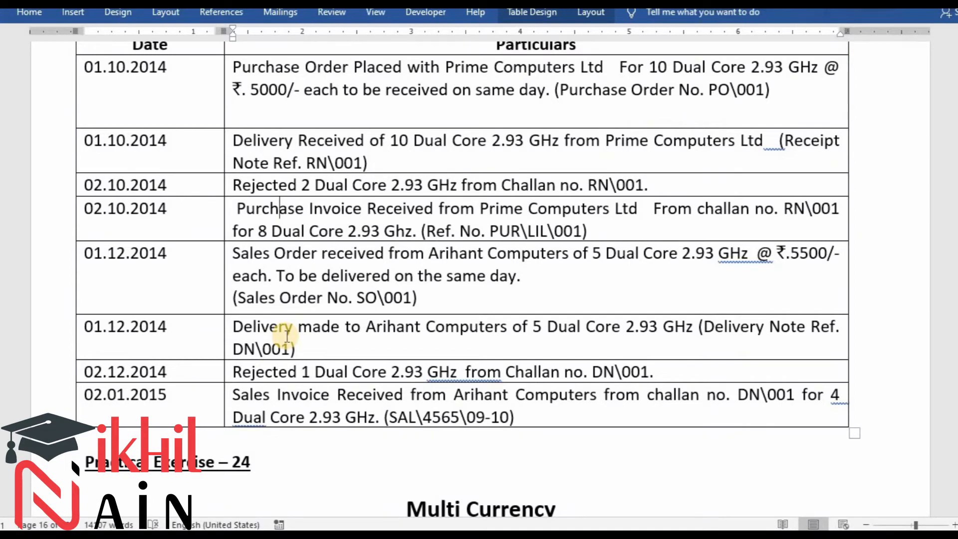
pyautogui.hotkey('alt', 'Tab')
pyautogui.write('A')
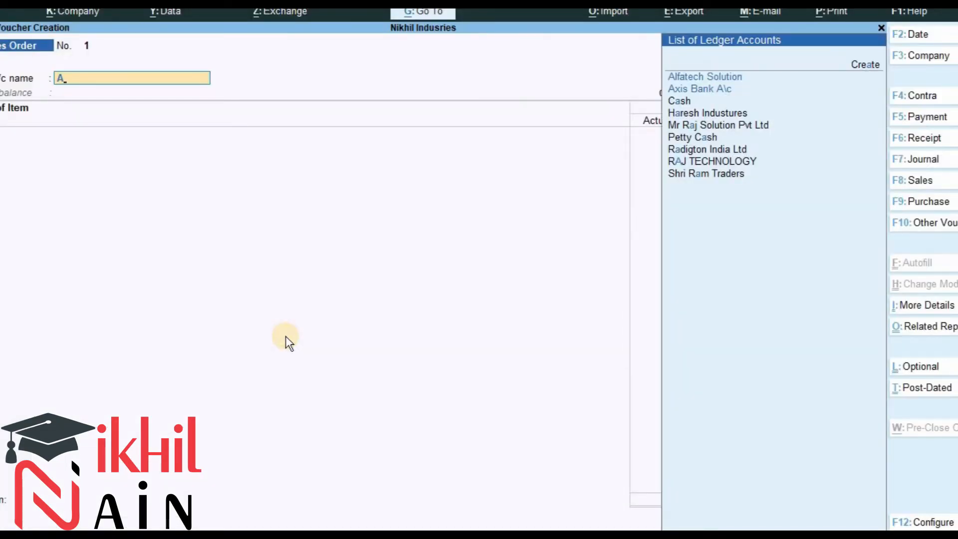
pyautogui.hotkey('alt', 'c')
pyautogui.write('rihant Computers')
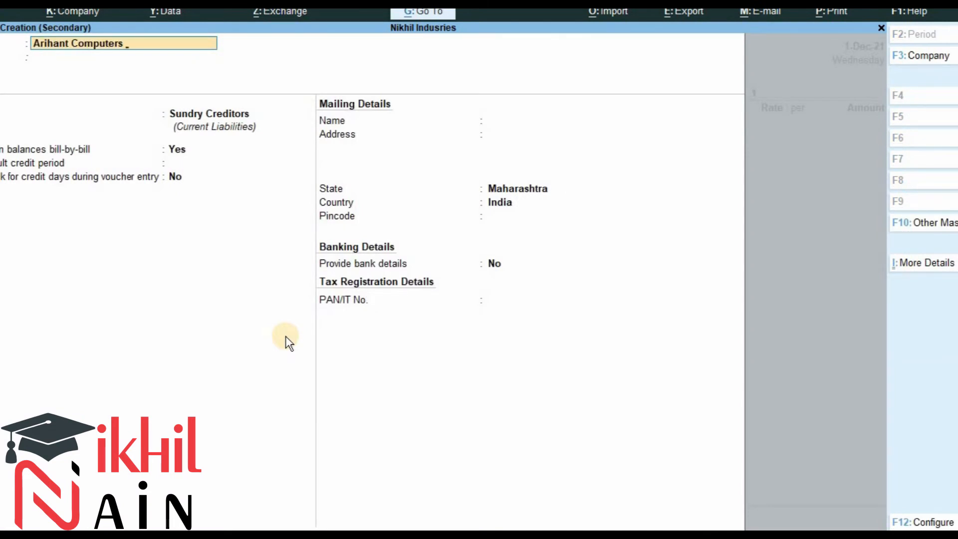
pyautogui.press('Return')
pyautogui.press('Return')
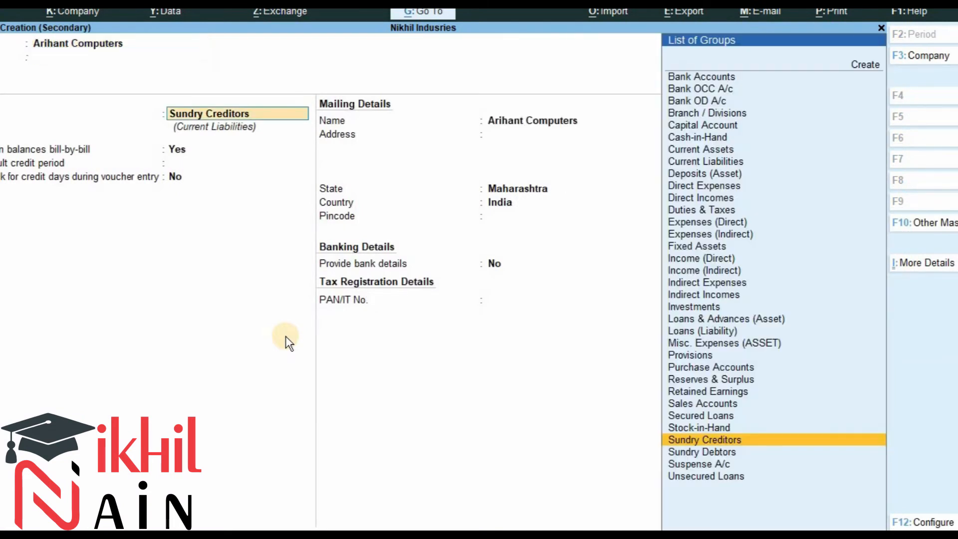
# Place the Arihant Computers ledger under Sundry Debtors and move through its remaining fields to State.
pyautogui.write('Sun')
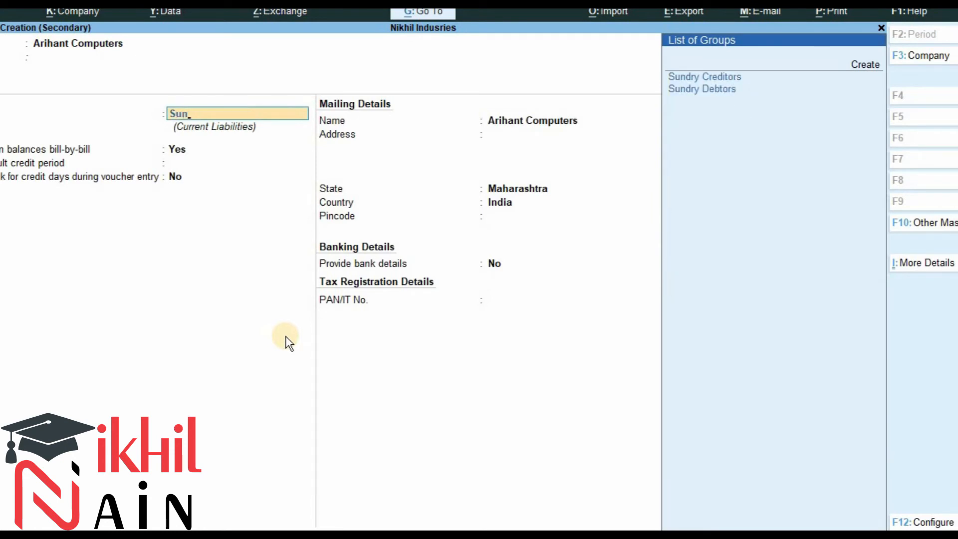
pyautogui.press('Down')
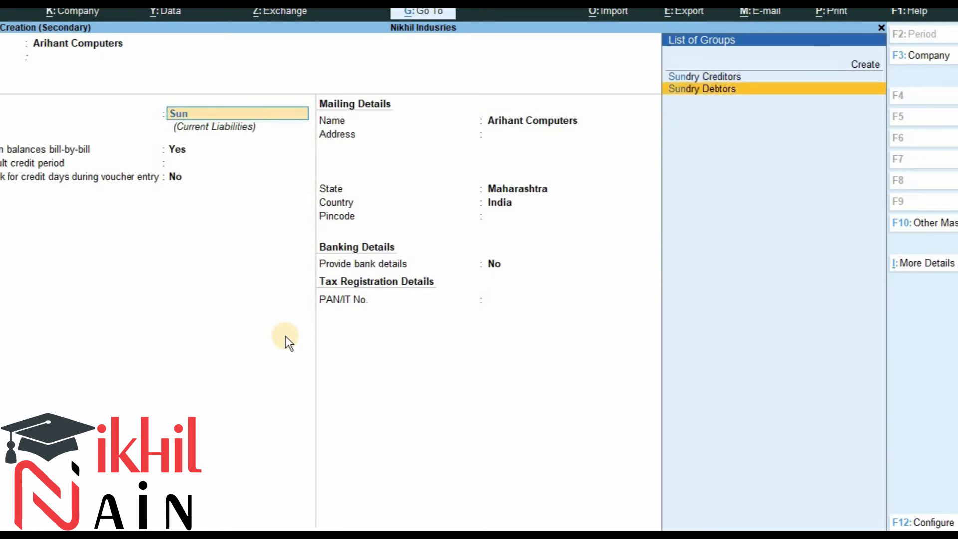
pyautogui.press('Return')
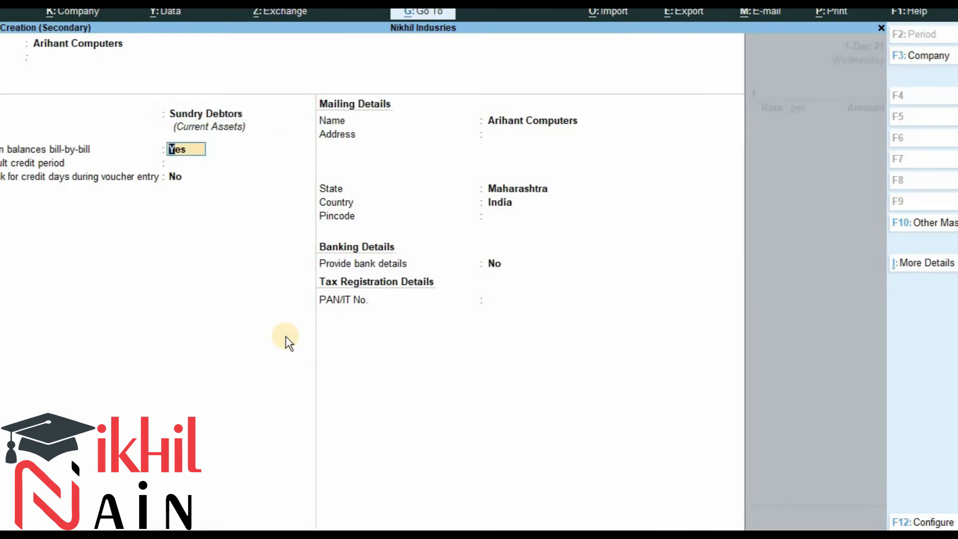
pyautogui.press('Return')
pyautogui.press('Return')
pyautogui.press('Return')
pyautogui.press('Return')
pyautogui.press('Return')
pyautogui.press('Return')
pyautogui.press('Return')
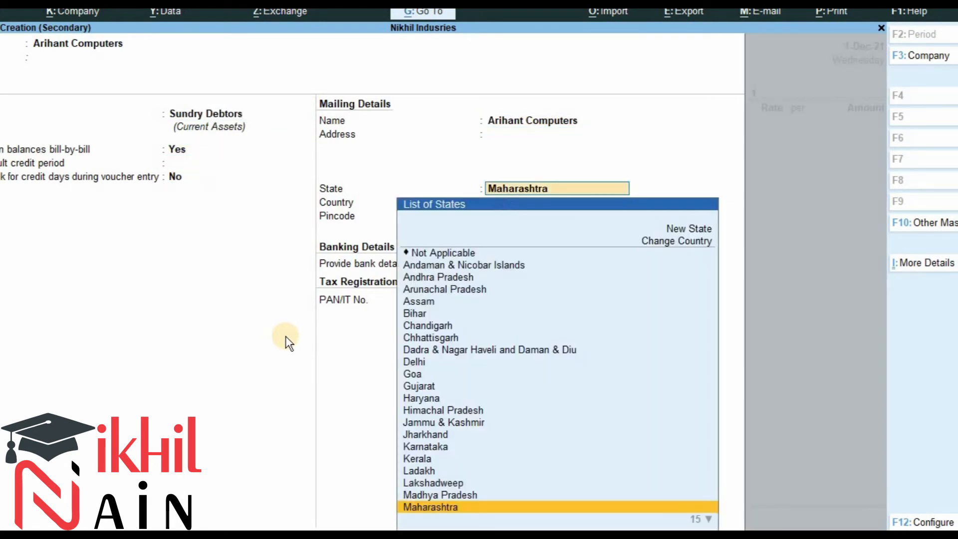
# Open the ledger's More Details and review its Inventory Values are affected settings.
pyautogui.hotkey('ctrl', 'i')
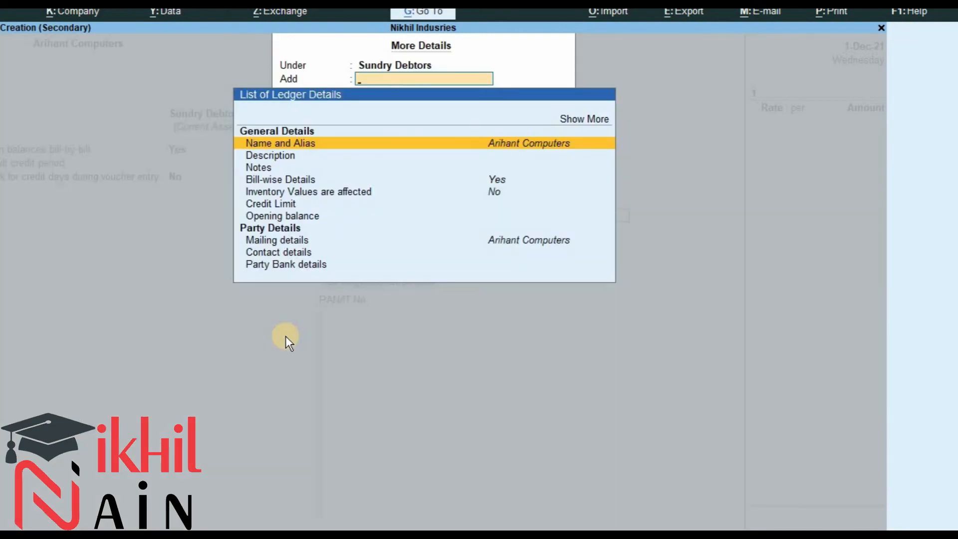
pyautogui.press('Down')
pyautogui.press('Down')
pyautogui.press('Down')
pyautogui.press('Down')
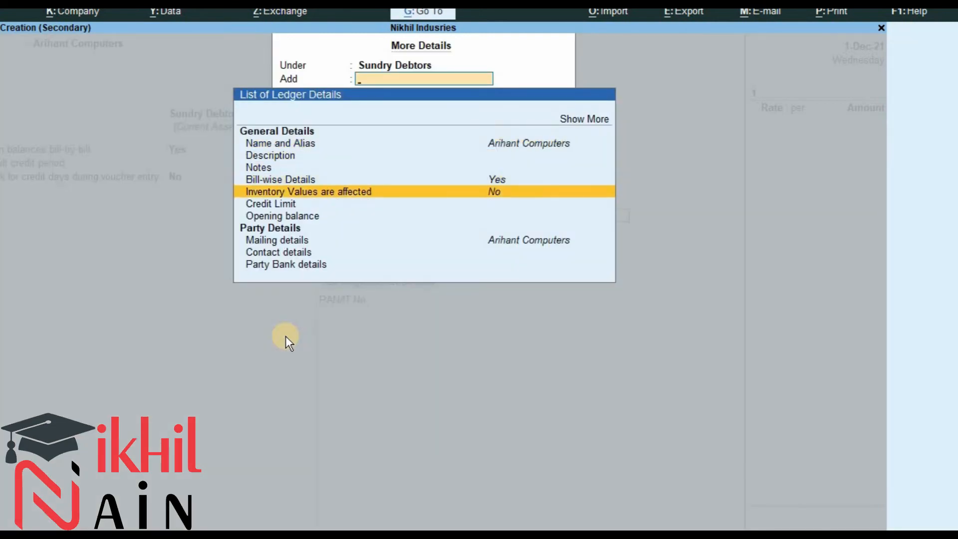
pyautogui.hotkey('ctrl', 'a')
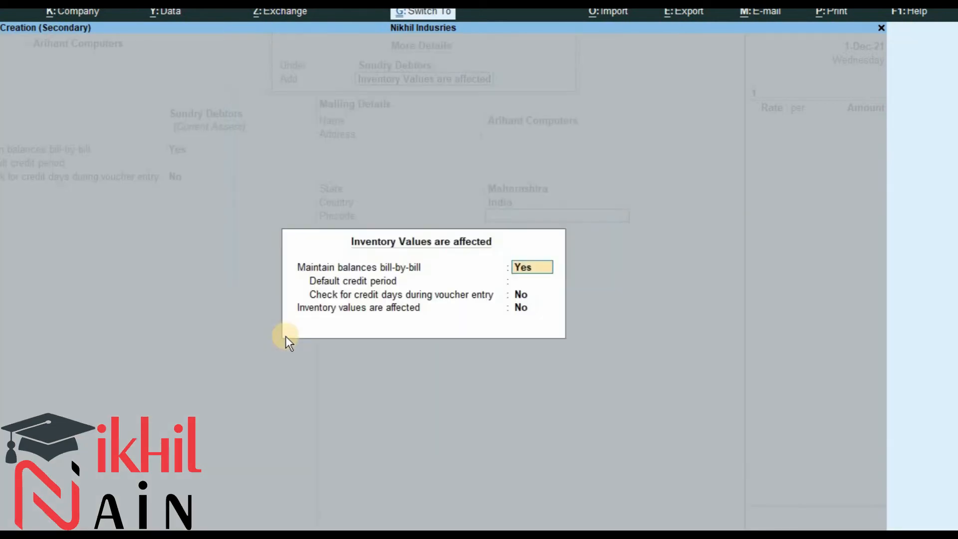
pyautogui.hotkey('ctrl', 'a')
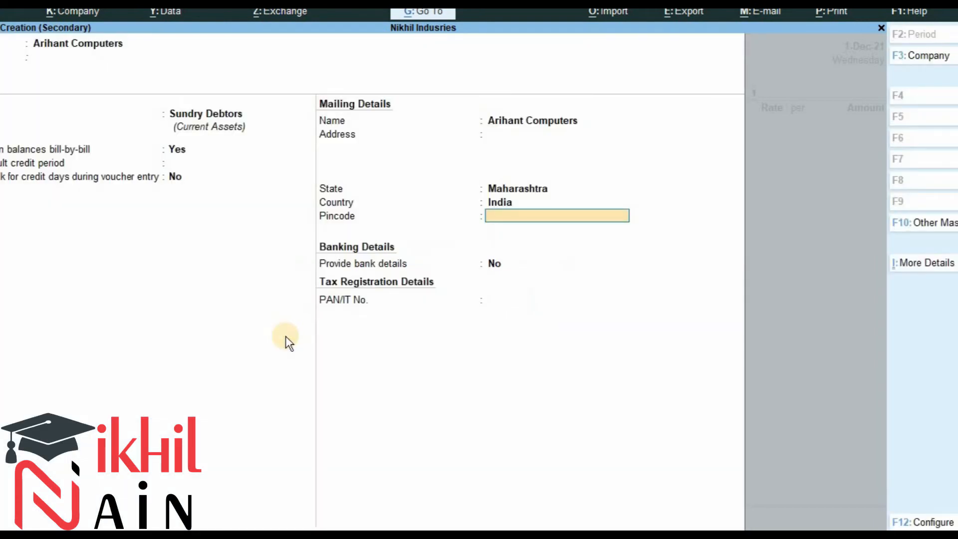
# Save the new Arihant Computers ledger and return to the sales order.
pyautogui.press('Return')
pyautogui.press('Return')
pyautogui.press('Return')
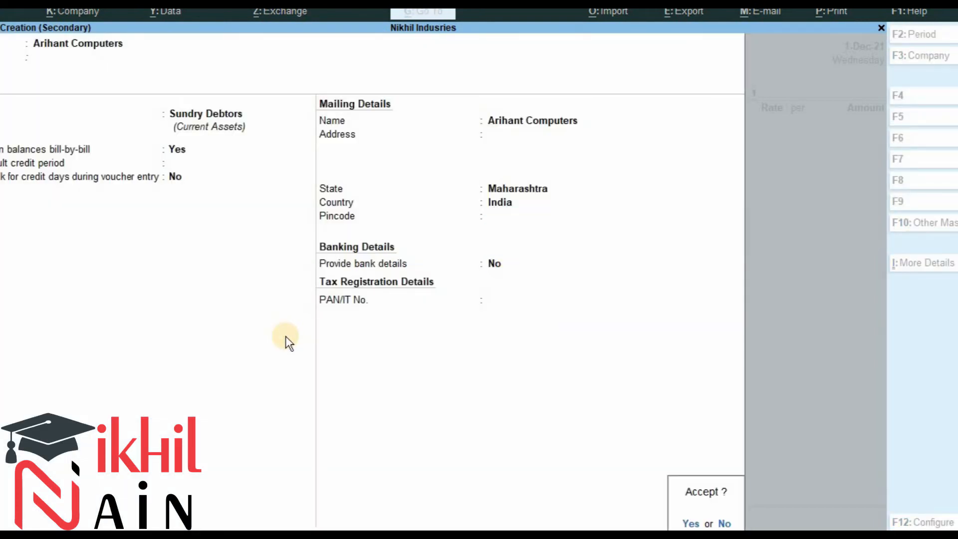
pyautogui.press('Return')
pyautogui.press('Return')
pyautogui.press('Return')
pyautogui.press('Return')
pyautogui.press('Return')
pyautogui.press('Return')
pyautogui.press('Return')
pyautogui.press('Return')
pyautogui.press('Return')
pyautogui.press('Return')
pyautogui.press('Return')
pyautogui.press('Return')
pyautogui.press('Return')
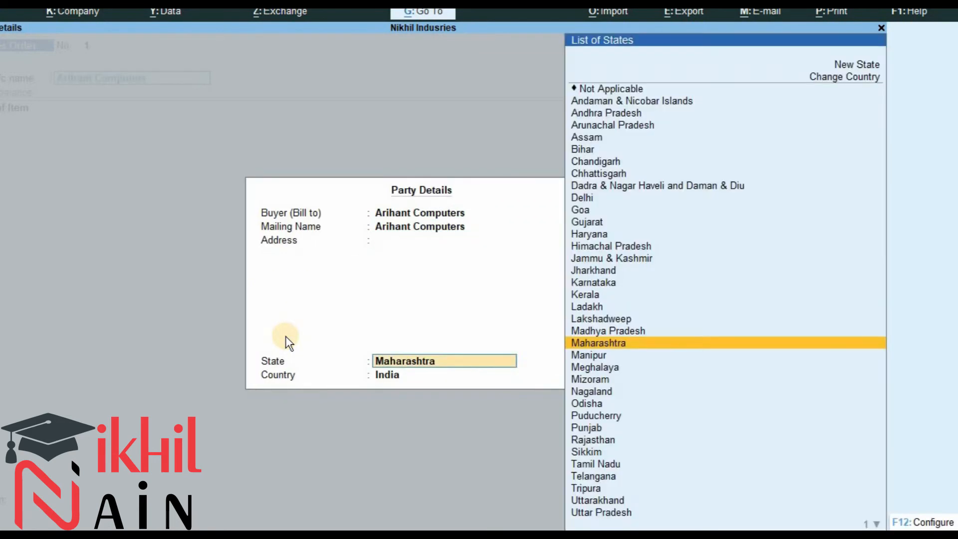
# Accept the party details and enter the sales order number SO\001.
pyautogui.press('Return')
pyautogui.write('so')
pyautogui.press('BackSpace')
pyautogui.press('BackSpace')
pyautogui.write('SO\\001')
pyautogui.press('Return')
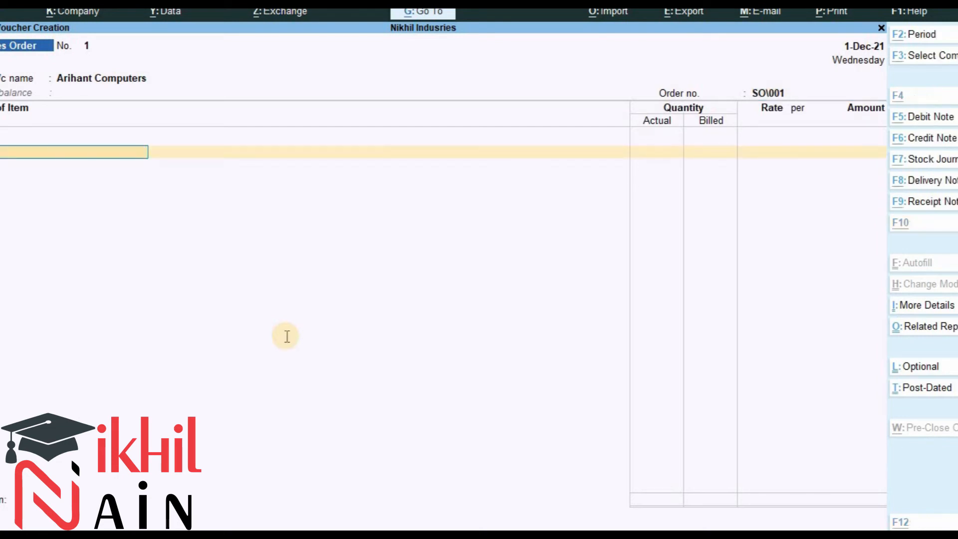
# Select DUAL CORE 2.93 Ghz, keep the due date 1-Dec-21, and enter a quantity of 5 Nos.
pyautogui.hotkey('alt', 'Tab')
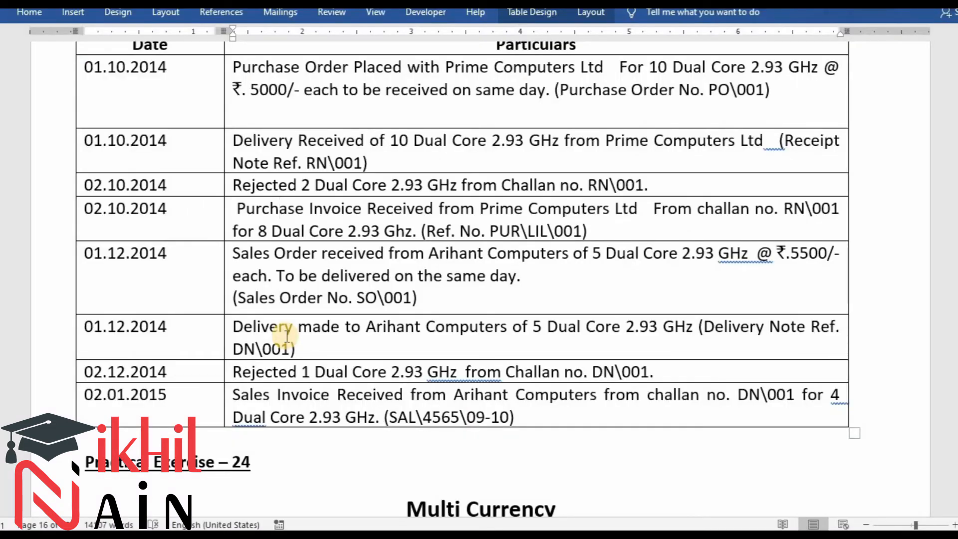
pyautogui.hotkey('alt', 'Tab')
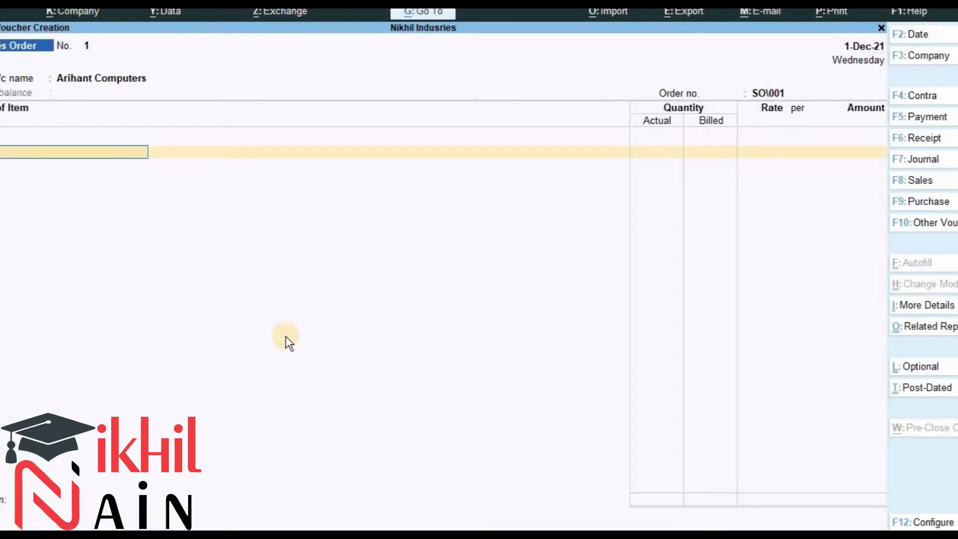
pyautogui.press('Return')
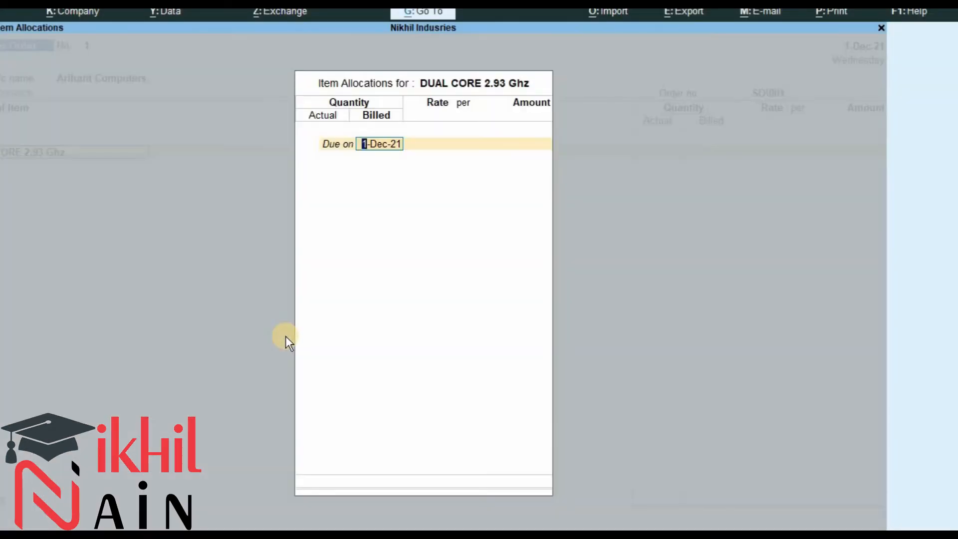
pyautogui.press('Return')
pyautogui.hotkey('alt', 'Tab')
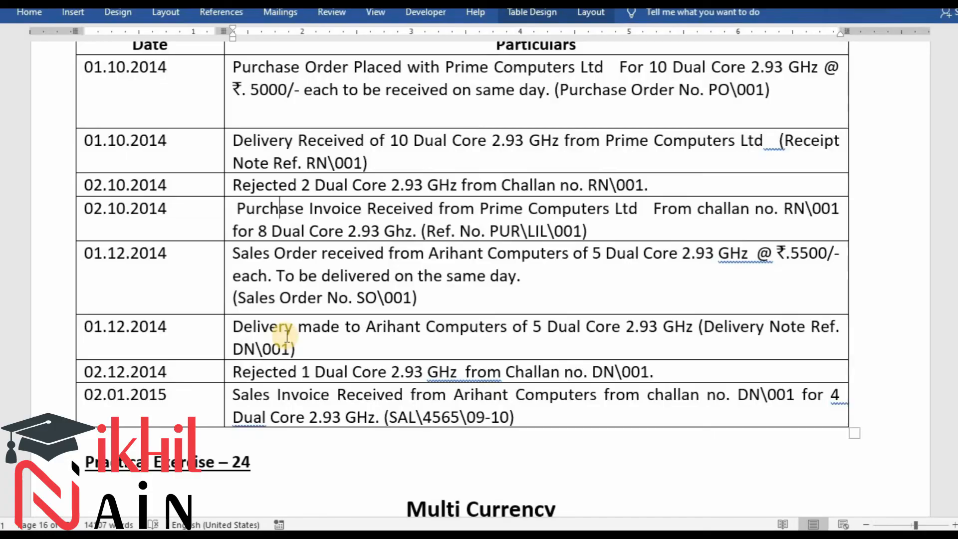
pyautogui.hotkey('alt', 'Tab')
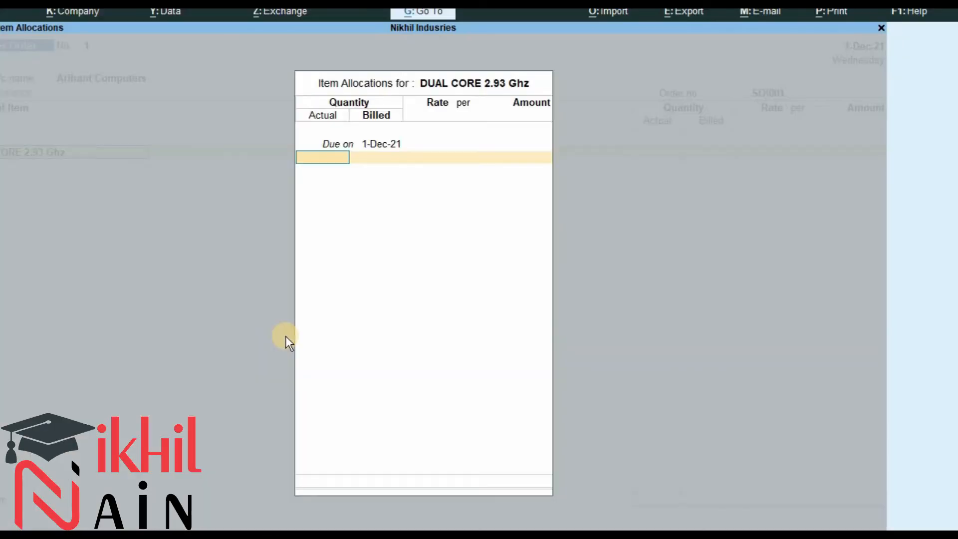
pyautogui.write('5')
pyautogui.press('Return')
pyautogui.press('Return')
# Set the item's rate to 5500 and complete the item allocation.
pyautogui.hotkey('alt', 'Tab')
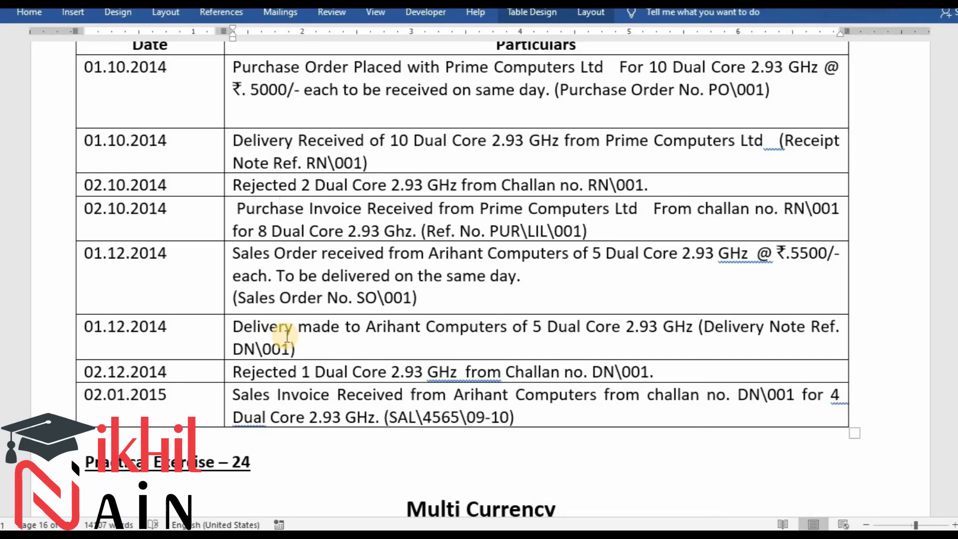
pyautogui.hotkey('alt', 'Tab')
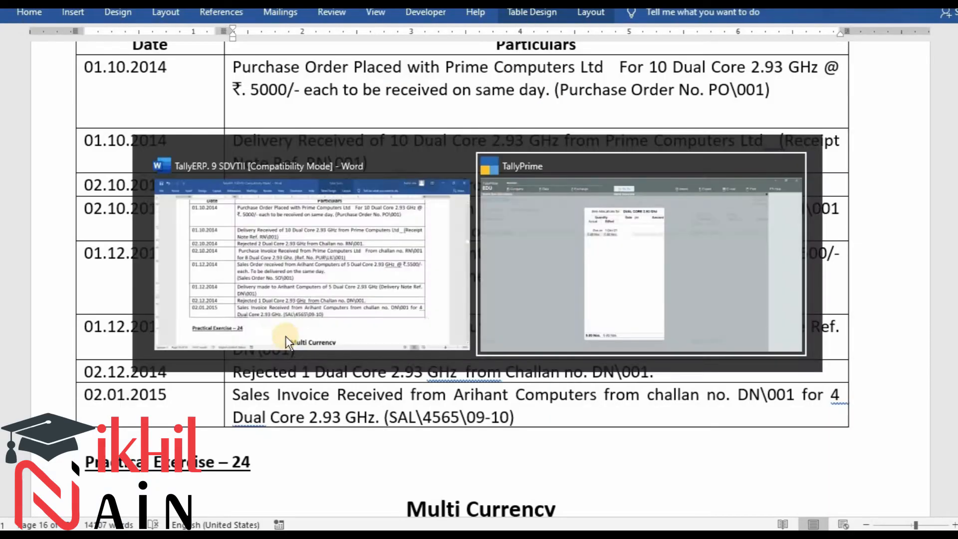
pyautogui.write('5500')
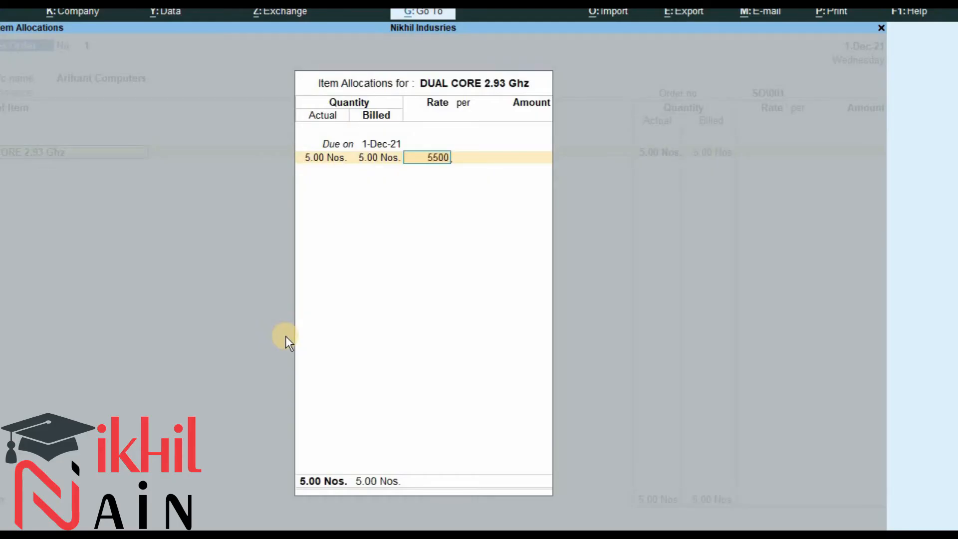
pyautogui.press('Return')
pyautogui.press('Return')
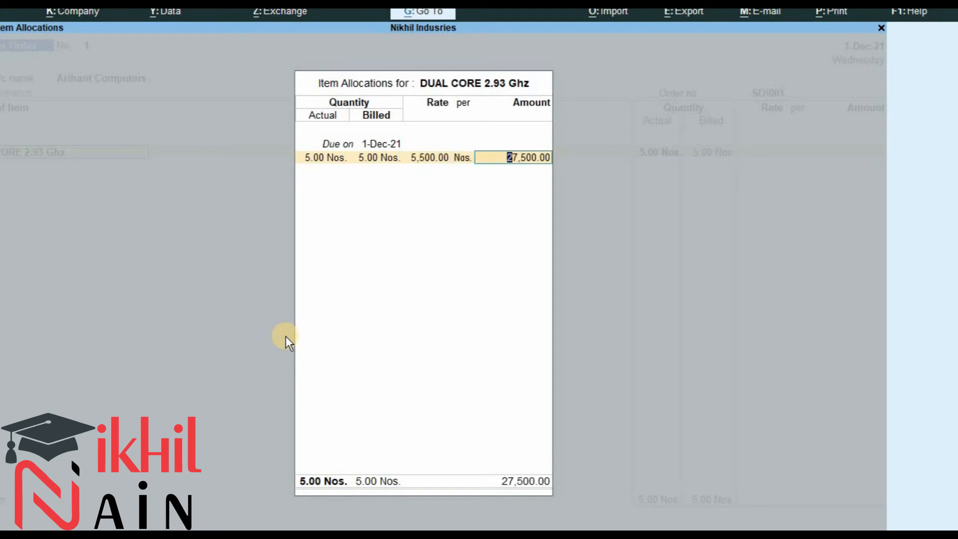
pyautogui.press('Return')
# Allocate the item amount to Sales A\c in the accounting details.
pyautogui.press('Return')
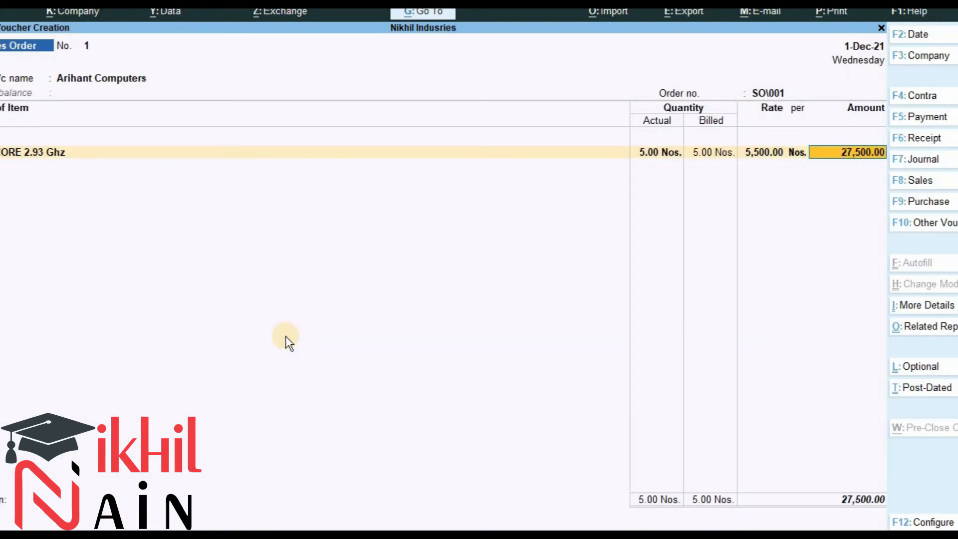
pyautogui.press('Return')
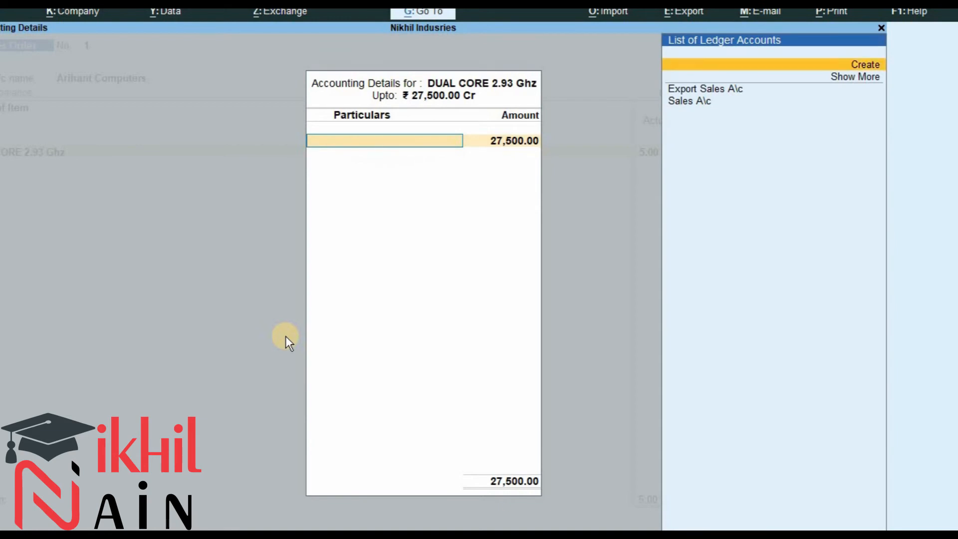
pyautogui.press('Down')
pyautogui.press('Down')
pyautogui.press('Return')
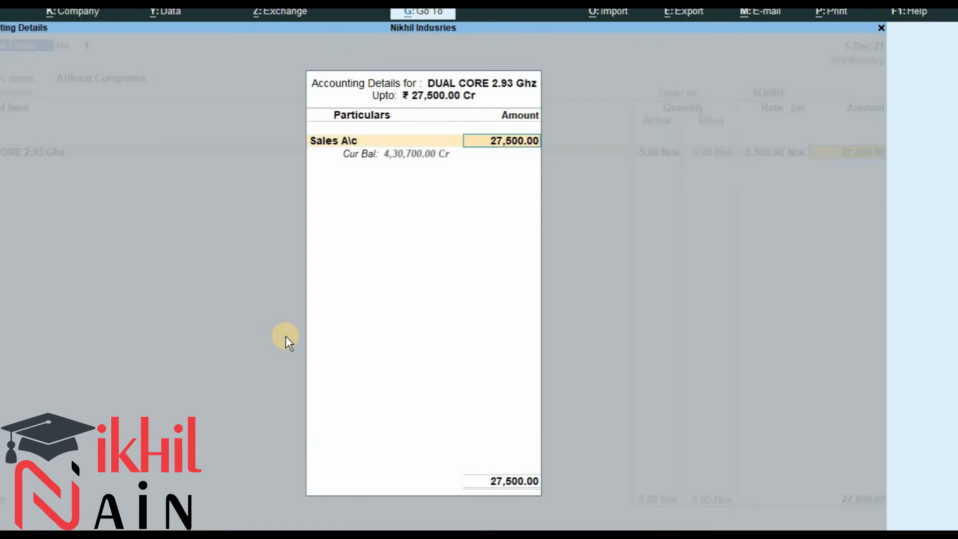
pyautogui.press('Return')
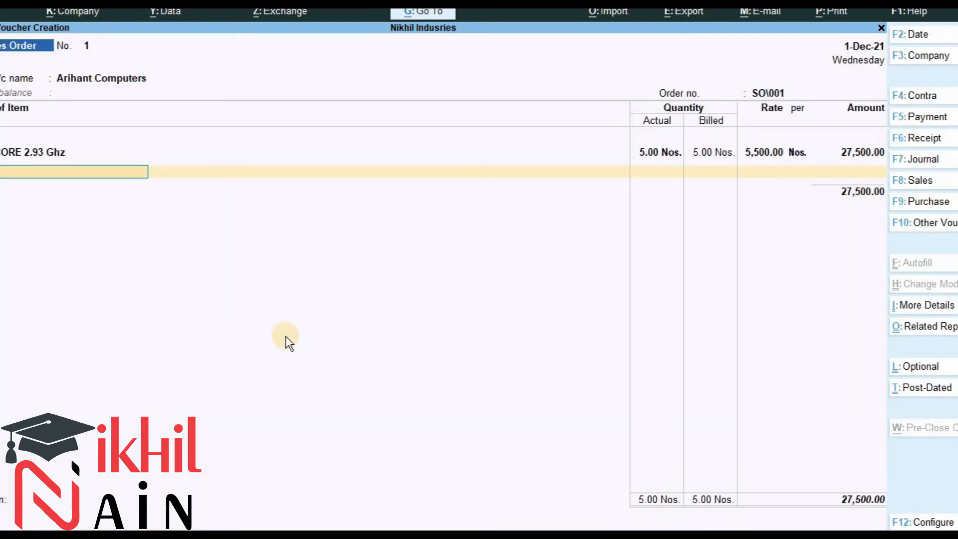
# Reopen the accounting details and open the Sales A\c ledger for alteration, accepting its group Sales Accounts.
pyautogui.press('BackSpace')
pyautogui.press('Return')
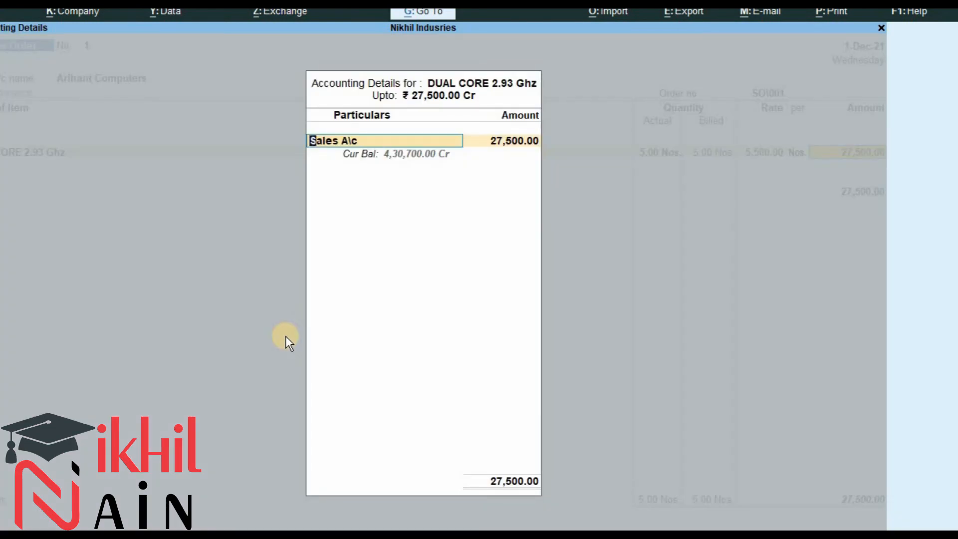
pyautogui.hotkey('ctrl', 'Return')
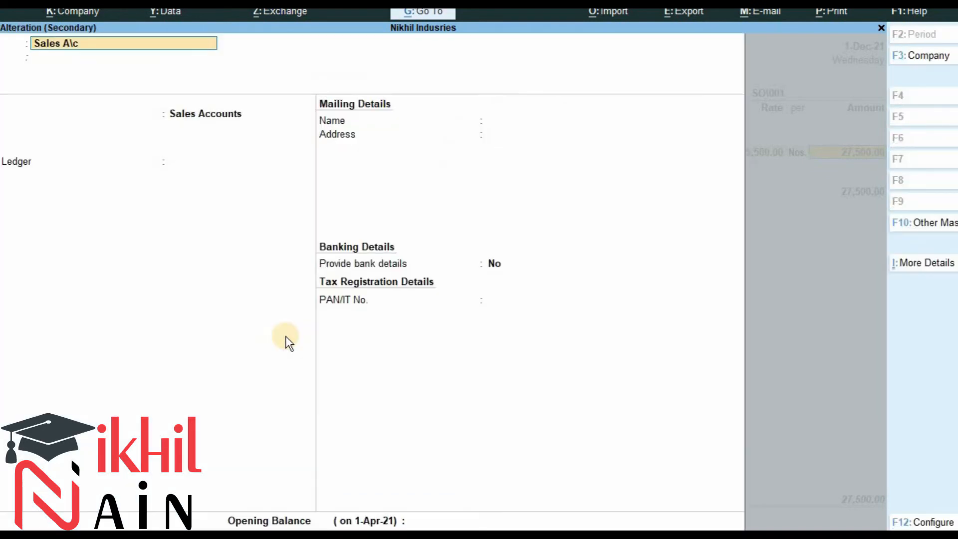
pyautogui.press('Return')
pyautogui.press('Return')
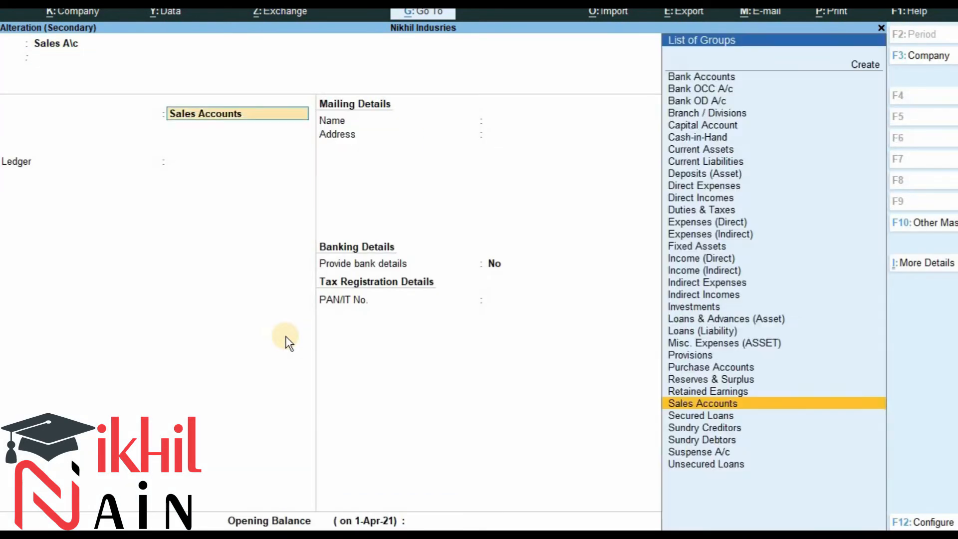
pyautogui.press('Return')
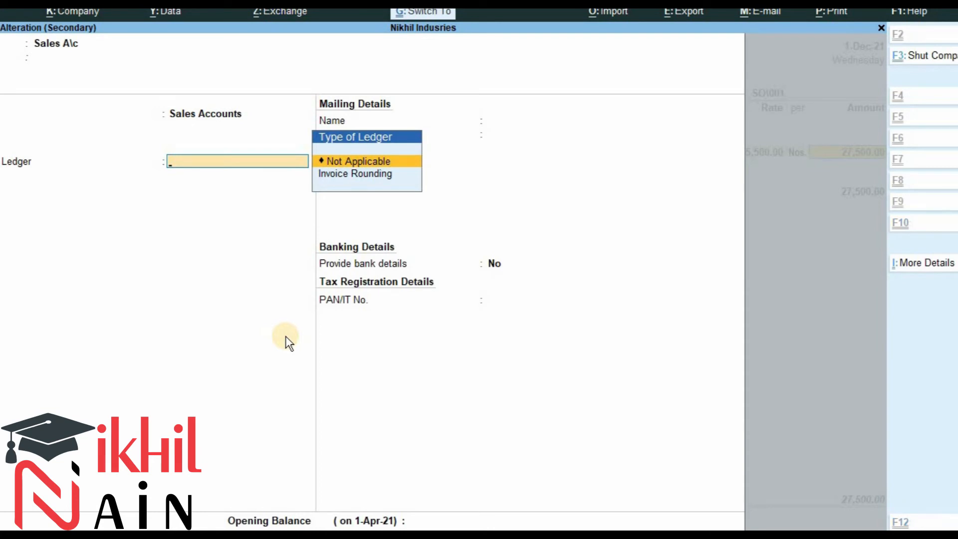
# Keep the Sales A\c ledger's bill-wise balances set to No, save the ledger alteration and close the accounting details.
pyautogui.hotkey('ctrl', 'i')
pyautogui.press('Down')
pyautogui.press('Down')
pyautogui.press('Down')
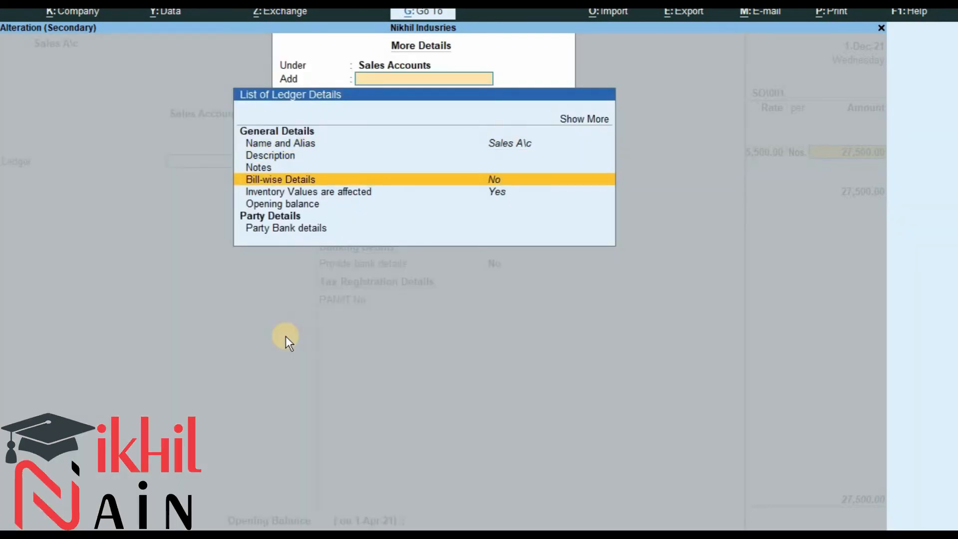
pyautogui.press('Down')
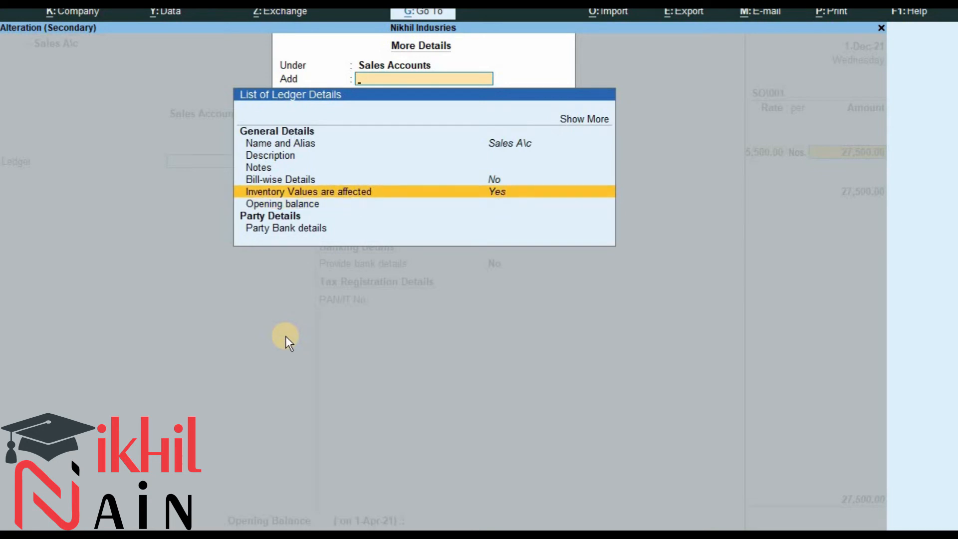
pyautogui.press('Up')
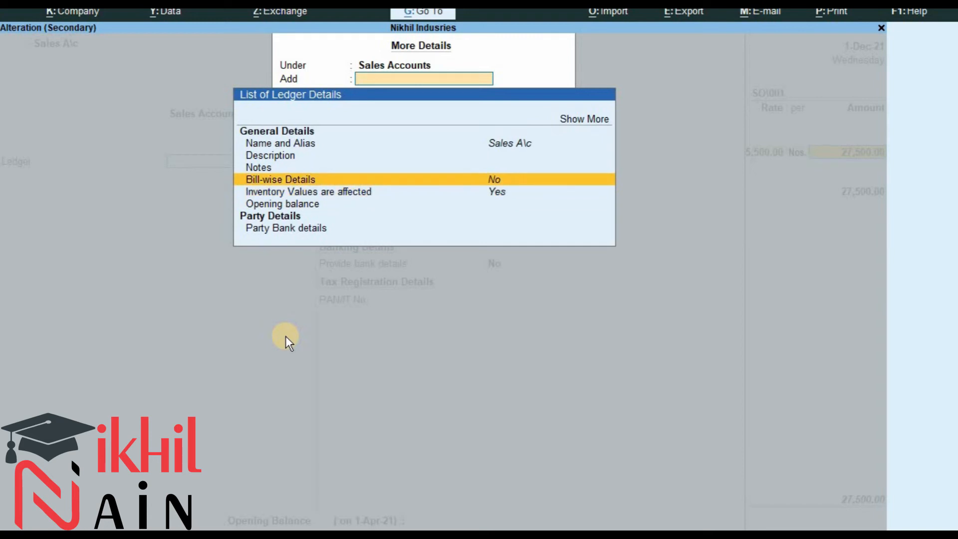
pyautogui.press('Return')
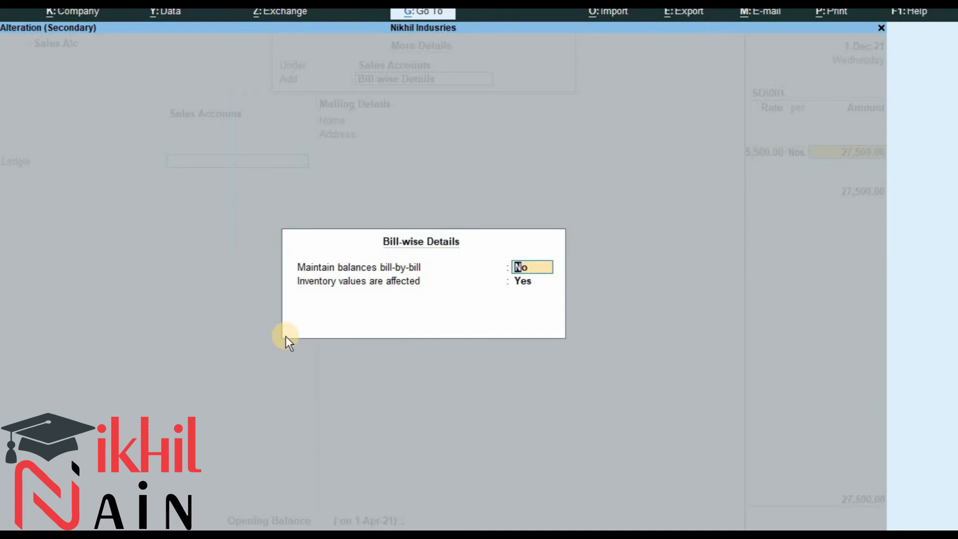
pyautogui.press('Return')
pyautogui.hotkey('ctrl', 'a')
pyautogui.press('Return')
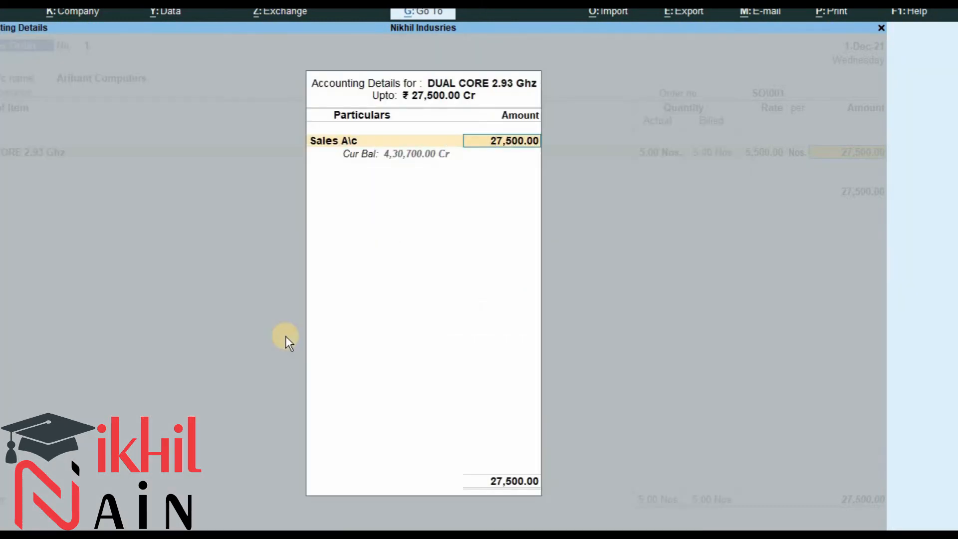
pyautogui.press('Return')
pyautogui.press('Return')
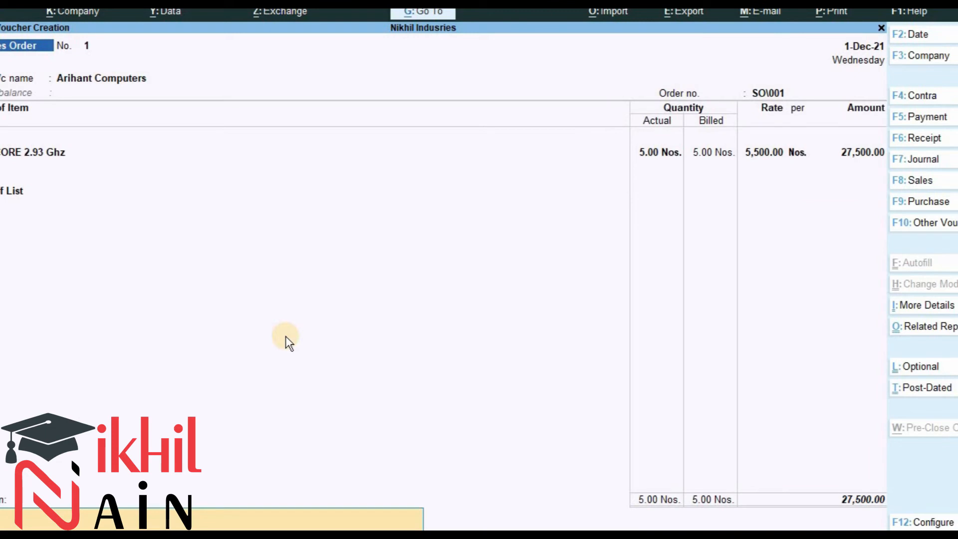
# Enter the narration "Sales Order received from arihant computers" and accept the sales order voucher.
pyautogui.write('sA')
pyautogui.press('BackSpace')
pyautogui.press('BackSpace')
pyautogui.write('ales Order received from arihant compu')
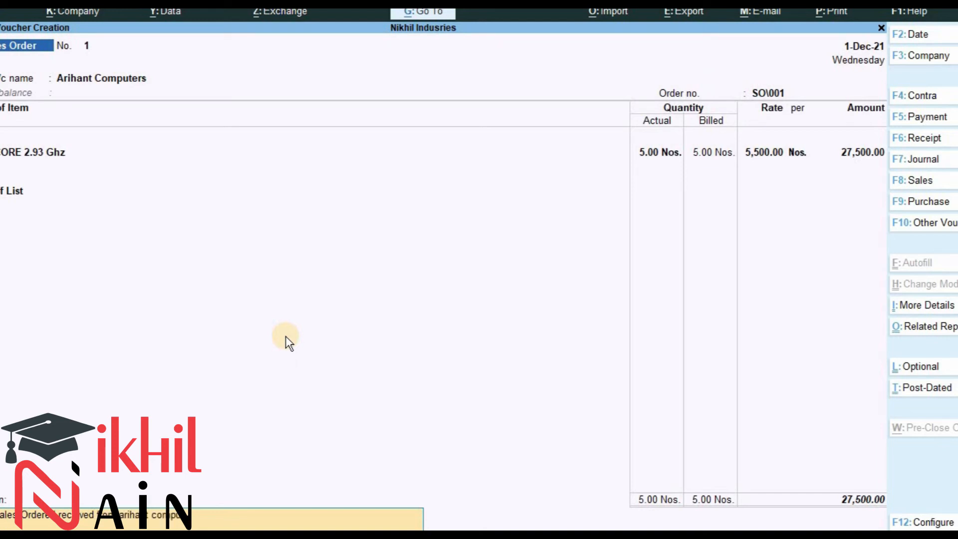
pyautogui.write('ters')
pyautogui.press('Return')
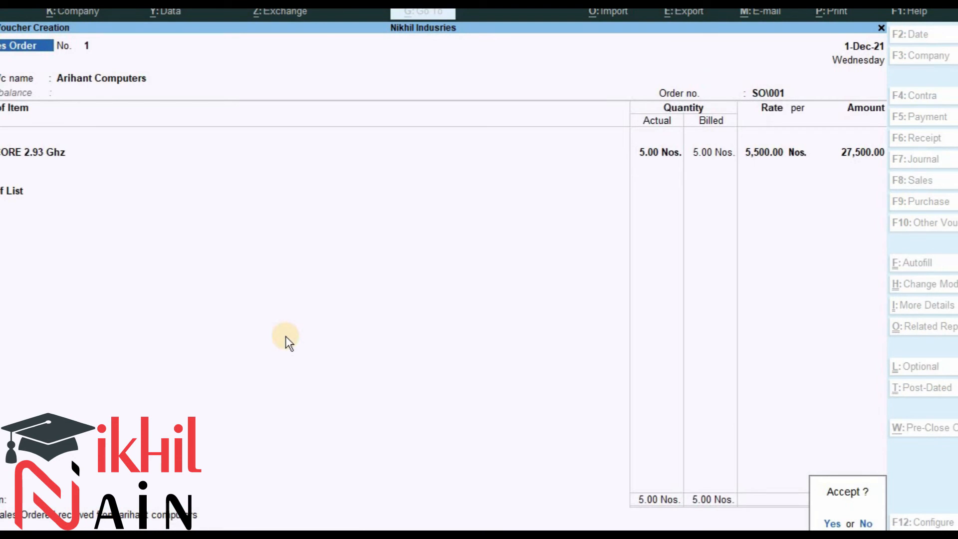
pyautogui.press('Return')
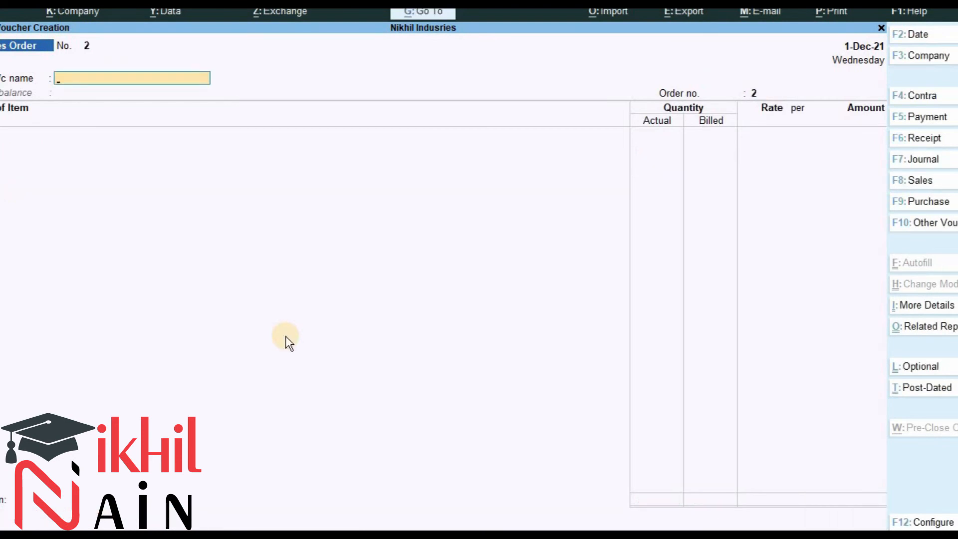
# Check the delivery entry in the exercise document and open a new Delivery Note voucher.
pyautogui.hotkey('alt', 'Tab')
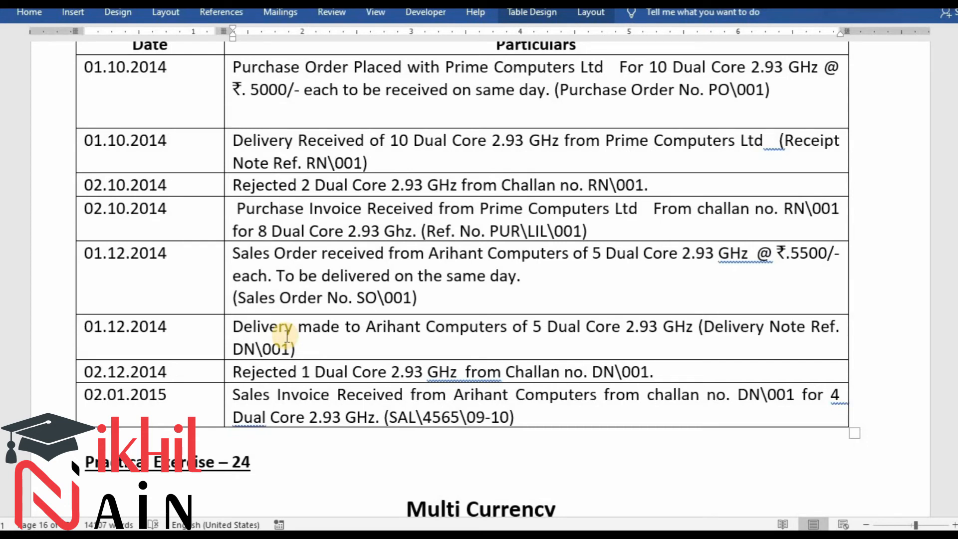
pyautogui.press('alt')
pyautogui.hotkey('alt', 'Tab')
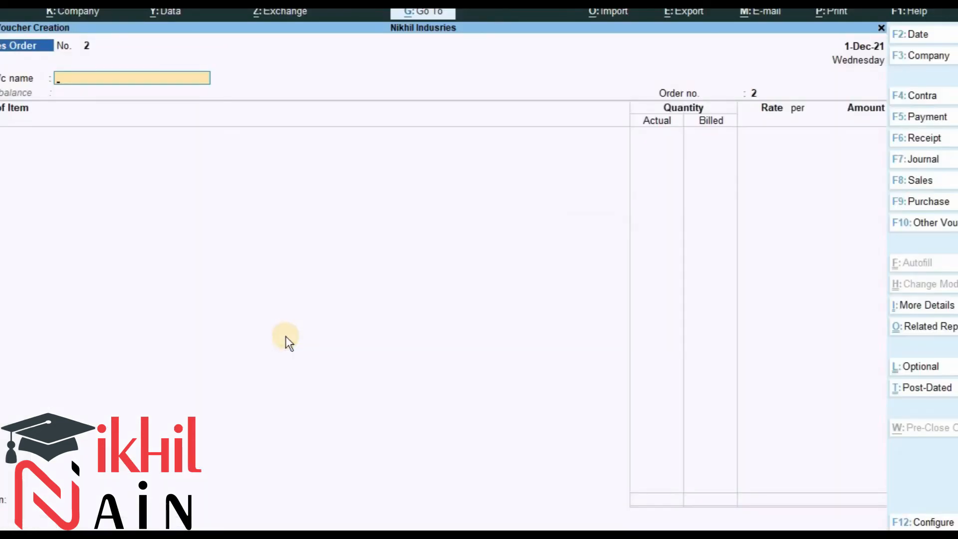
pyautogui.press('alt')
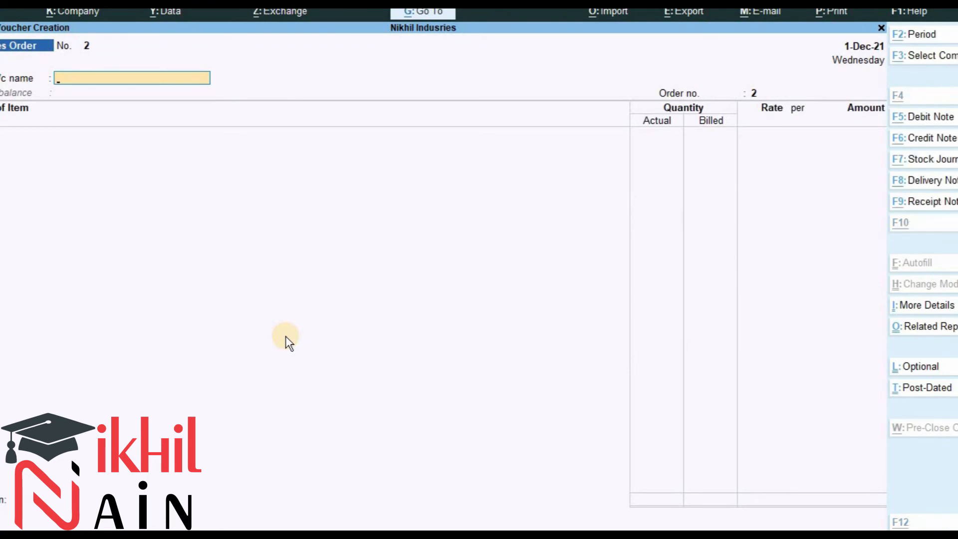
pyautogui.hotkey('alt', 'F8')
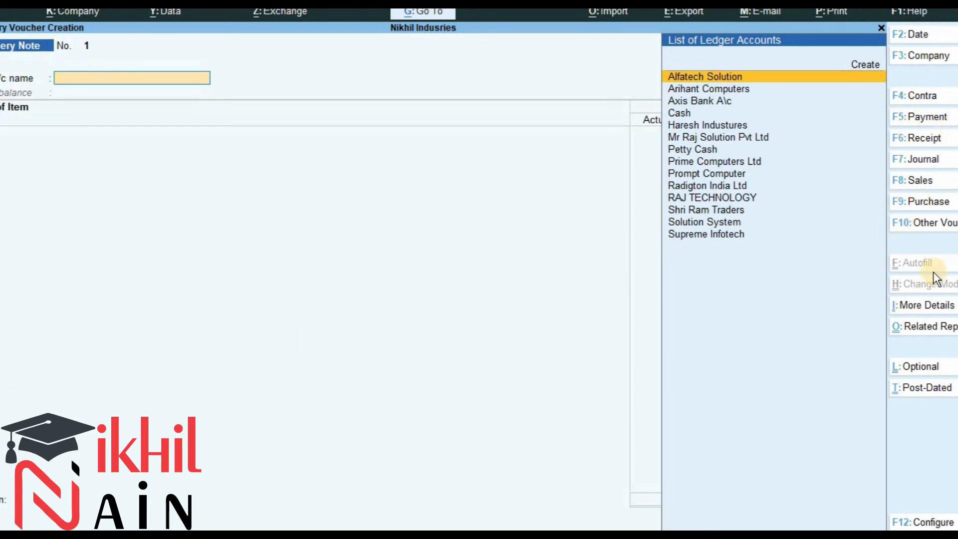
pyautogui.press('alt')
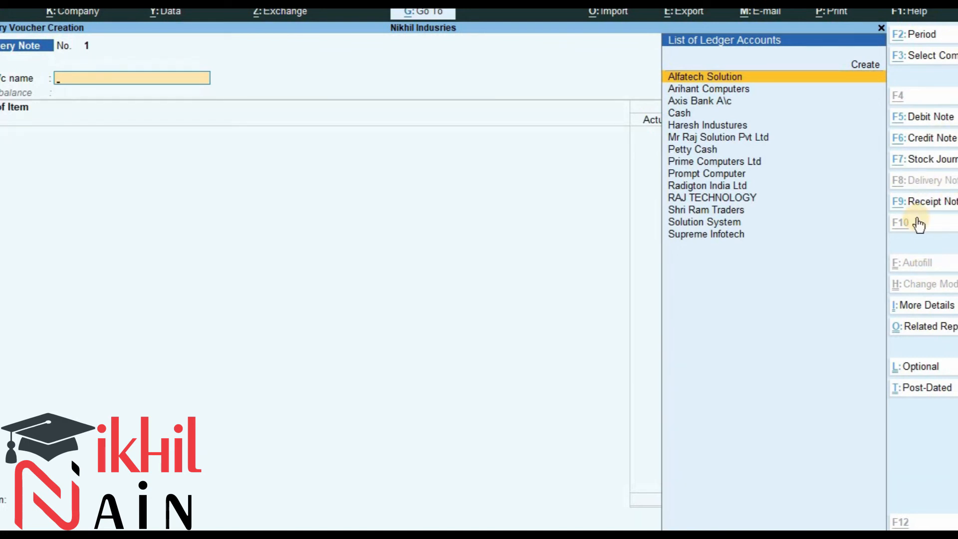
pyautogui.press('ctrl')
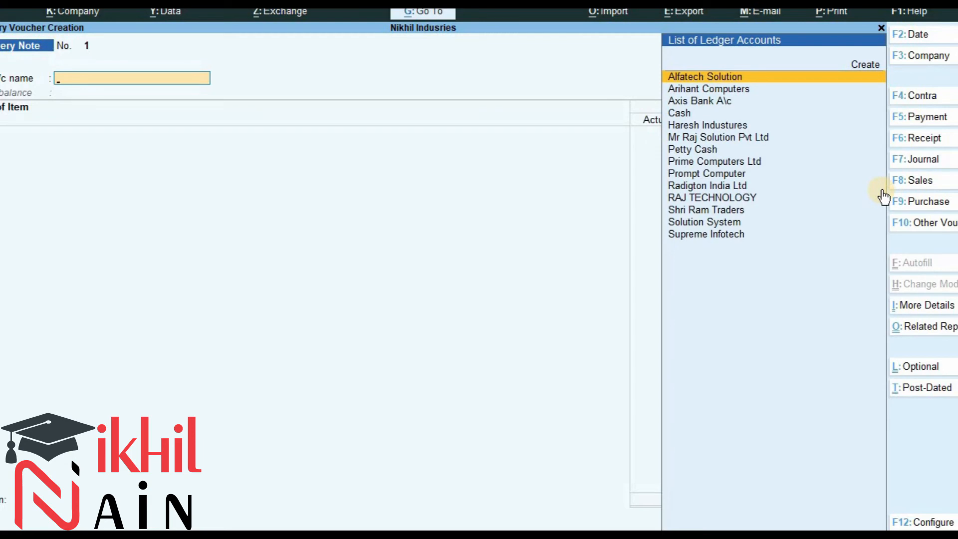
pyautogui.press('ctrl')
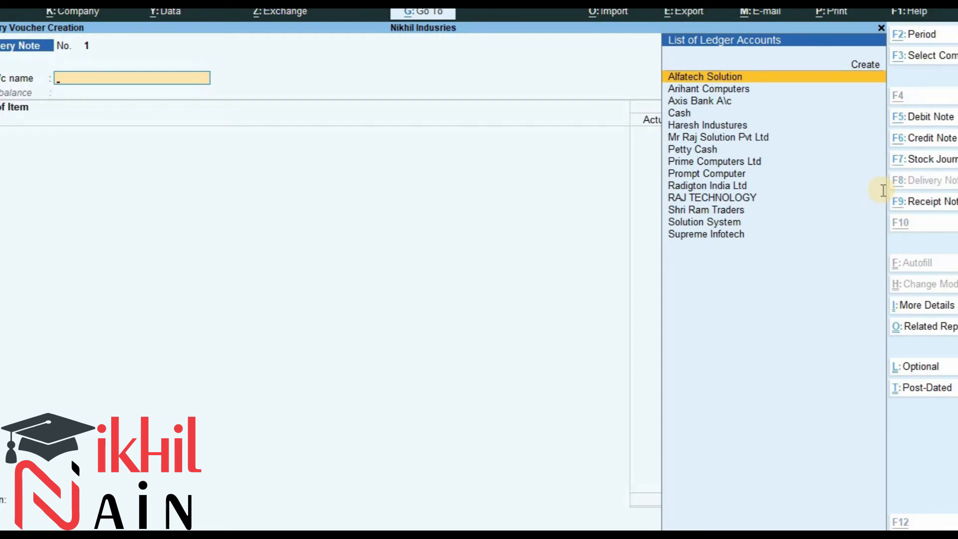
pyautogui.hotkey('alt', 'Tab')
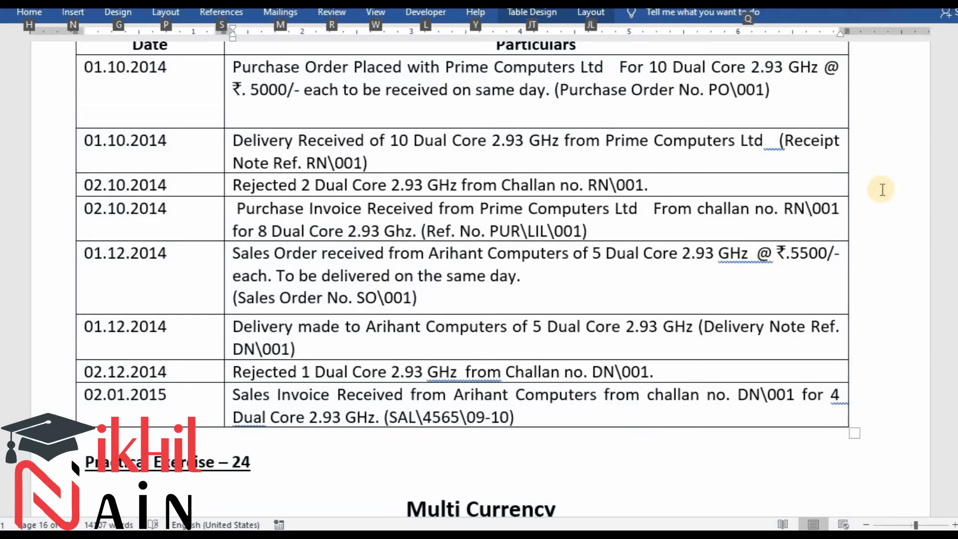
pyautogui.hotkey('alt', 'Tab')
# Select Arihant Computers as the party and link the delivery to order SO\001 in the order details.
pyautogui.write('Ari')
pyautogui.press('Return')
pyautogui.press('Return')
pyautogui.press('BackSpace')
pyautogui.press('Down')
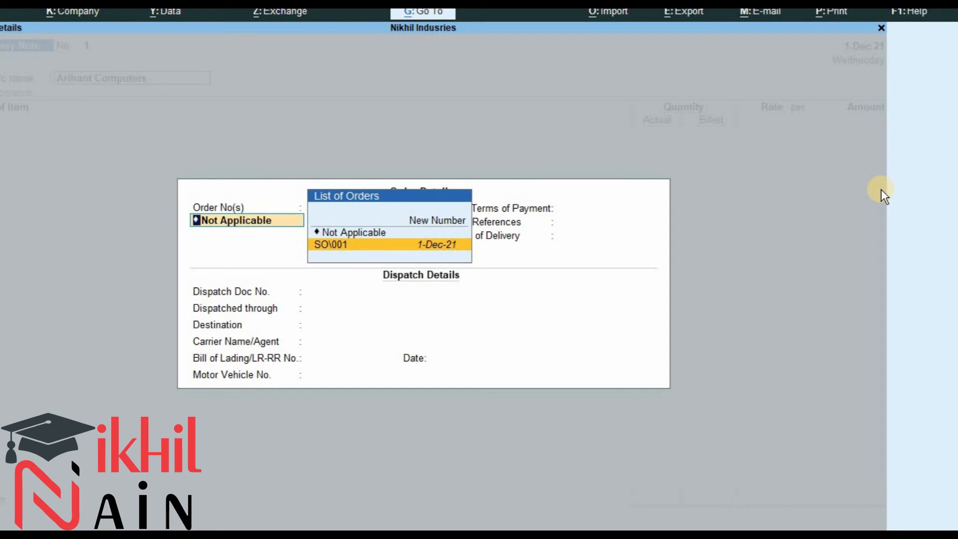
pyautogui.press('Return')
pyautogui.press('Return')
pyautogui.press('Return')
pyautogui.press('Return')
pyautogui.press('Return')
pyautogui.press('Return')
pyautogui.press('Return')
pyautogui.press('Return')
pyautogui.press('Return')
pyautogui.press('Return')
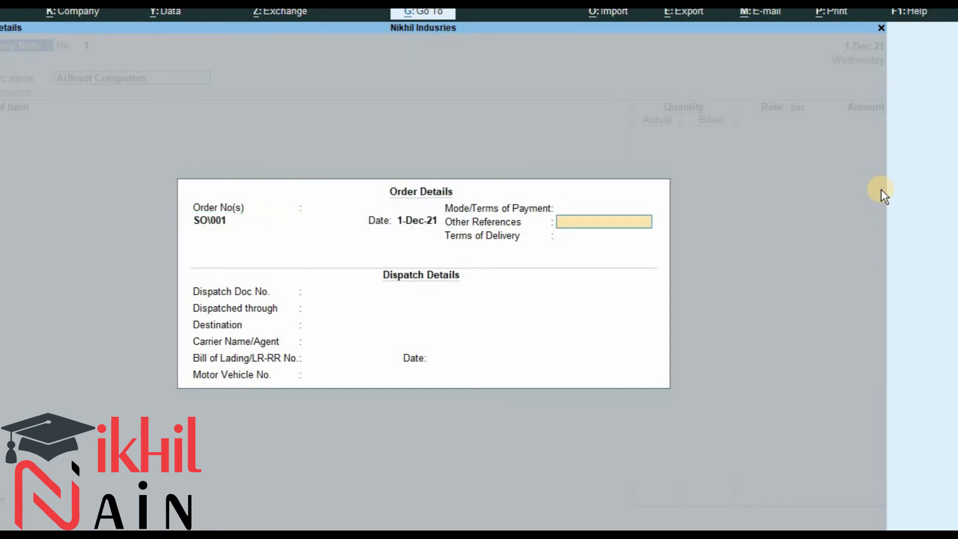
# Try allocating the item to tracking number 1 and then SO\001, backing out to the party name.
pyautogui.press('Return')
pyautogui.press('Return')
pyautogui.press('Return')
pyautogui.press('Return')
pyautogui.press('Return')
pyautogui.press('Return')
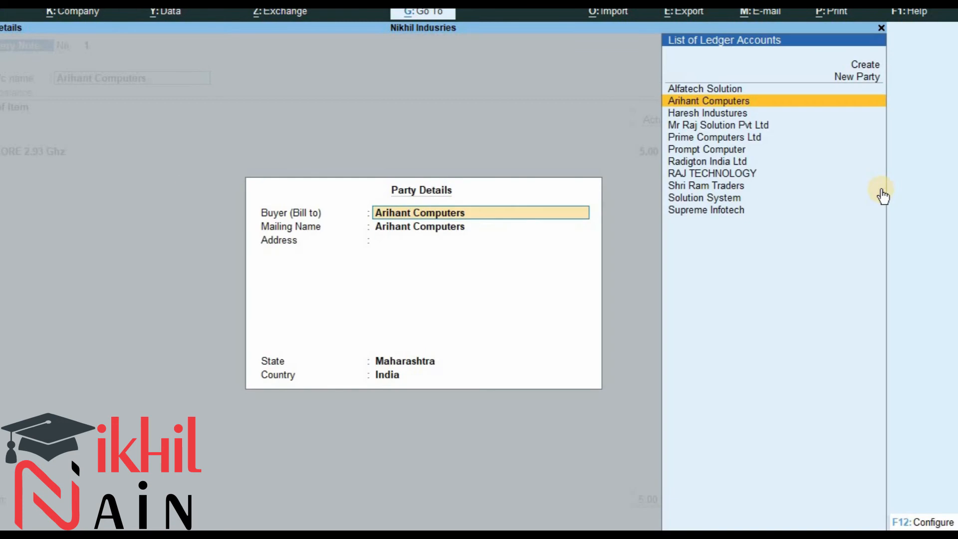
pyautogui.press('Return')
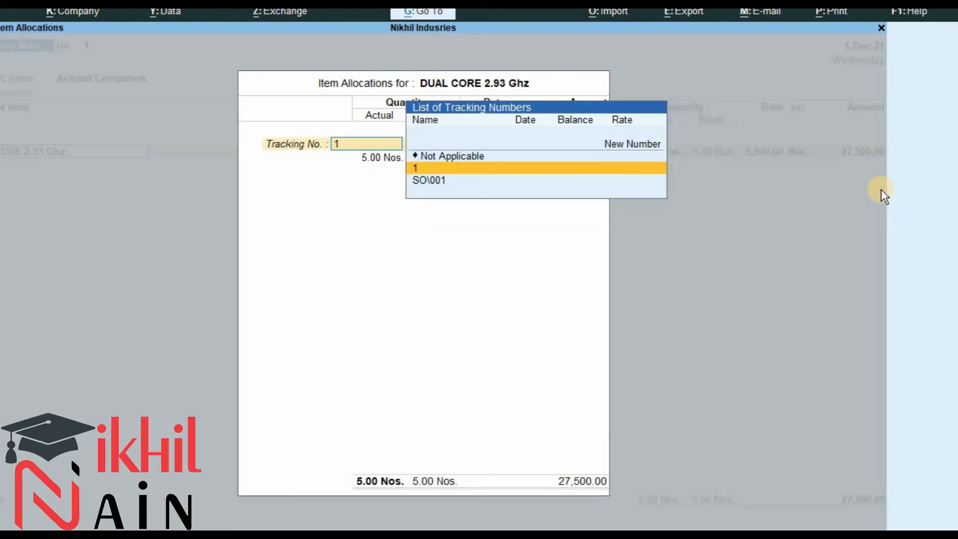
pyautogui.press('Return')
pyautogui.press('Return')
pyautogui.press('Return')
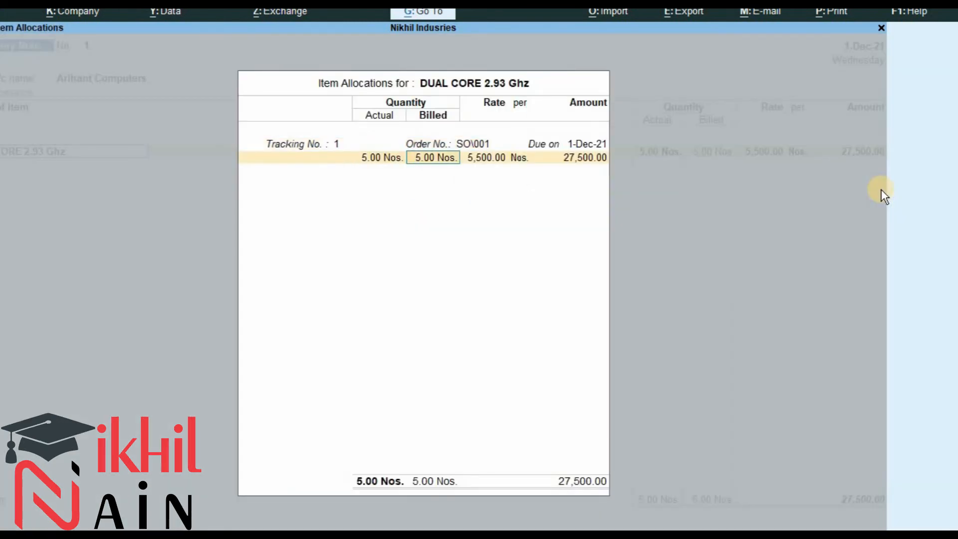
pyautogui.press('BackSpace')
pyautogui.press('BackSpace')
pyautogui.press('BackSpace')
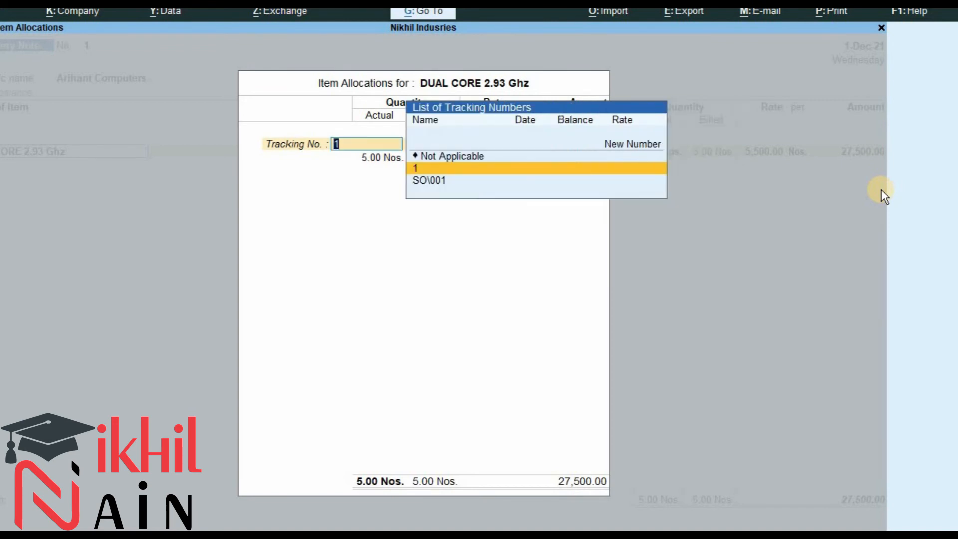
pyautogui.press('Down')
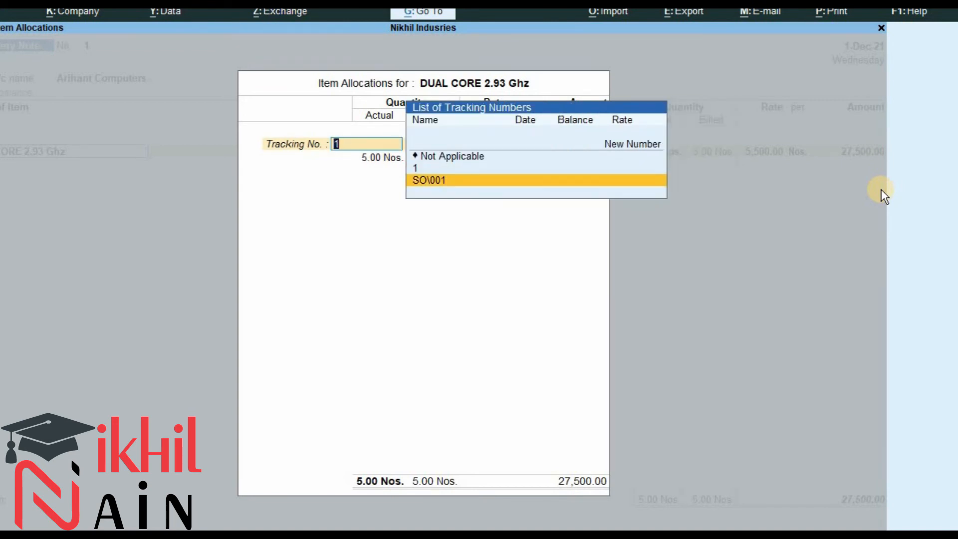
pyautogui.press('Return')
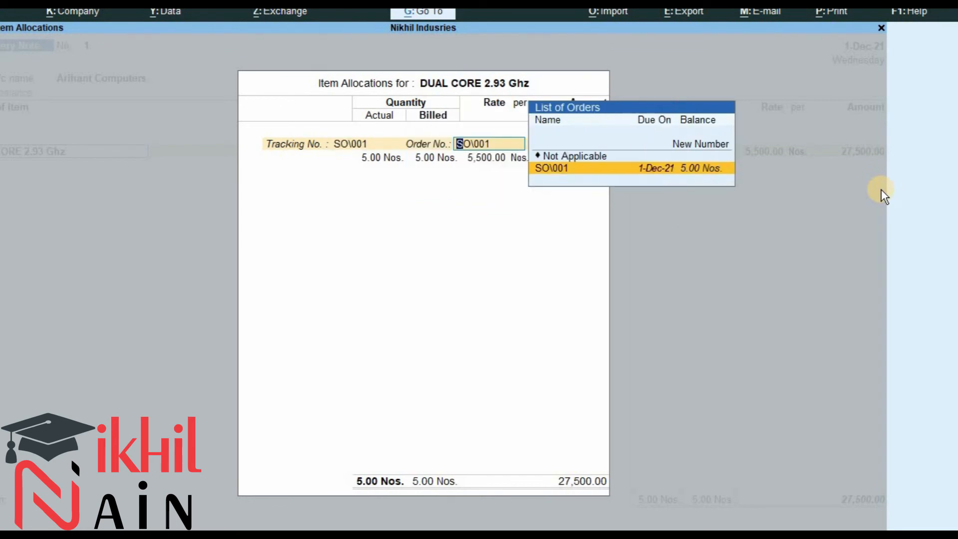
pyautogui.press('Escape')
pyautogui.press('Escape')
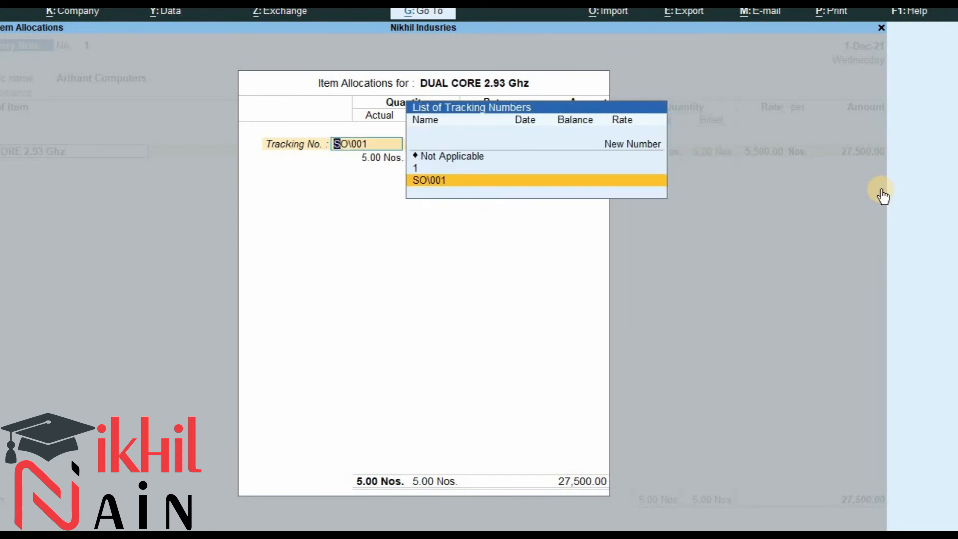
pyautogui.press('BackSpace')
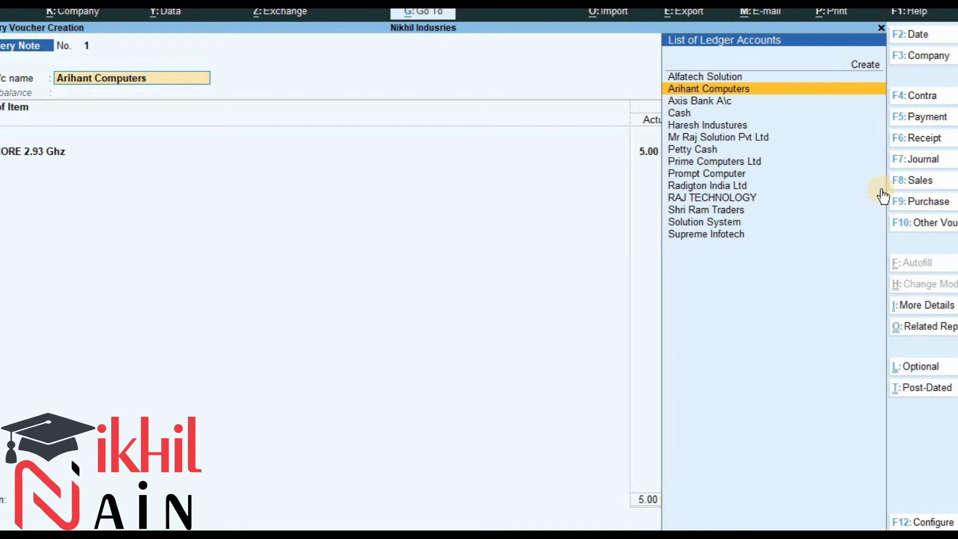
# Pass again through the order, dispatch and party details with SO\001 to reach the item's tracking number.
pyautogui.press('Return')
pyautogui.press('Return')
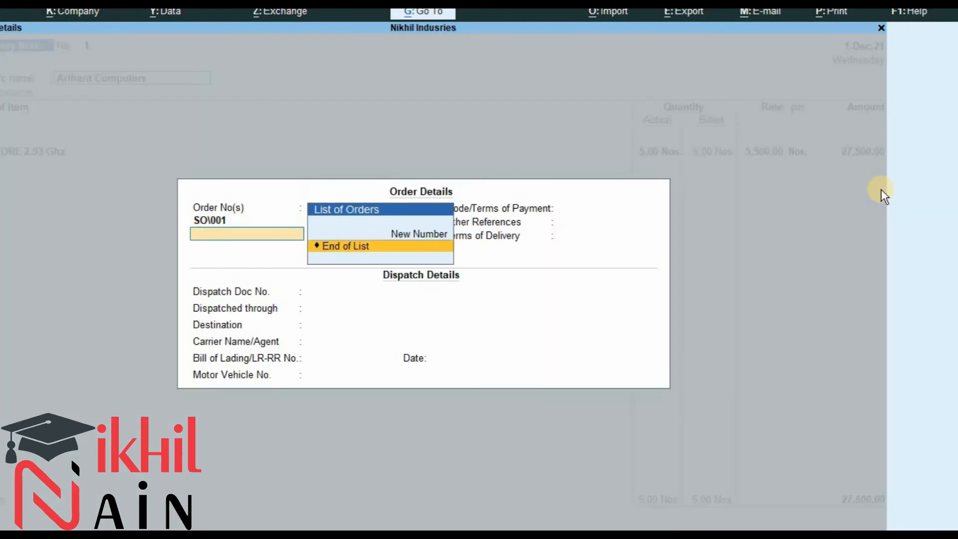
pyautogui.press('Return')
pyautogui.press('Return')
pyautogui.press('Return')
pyautogui.press('Return')
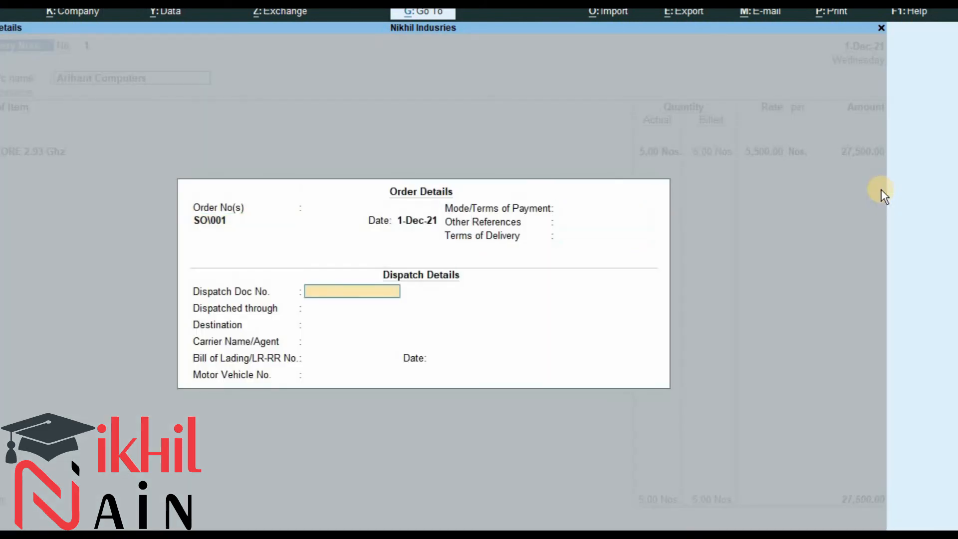
pyautogui.press('Return')
pyautogui.press('Return')
pyautogui.press('Return')
pyautogui.press('Return')
pyautogui.press('Return')
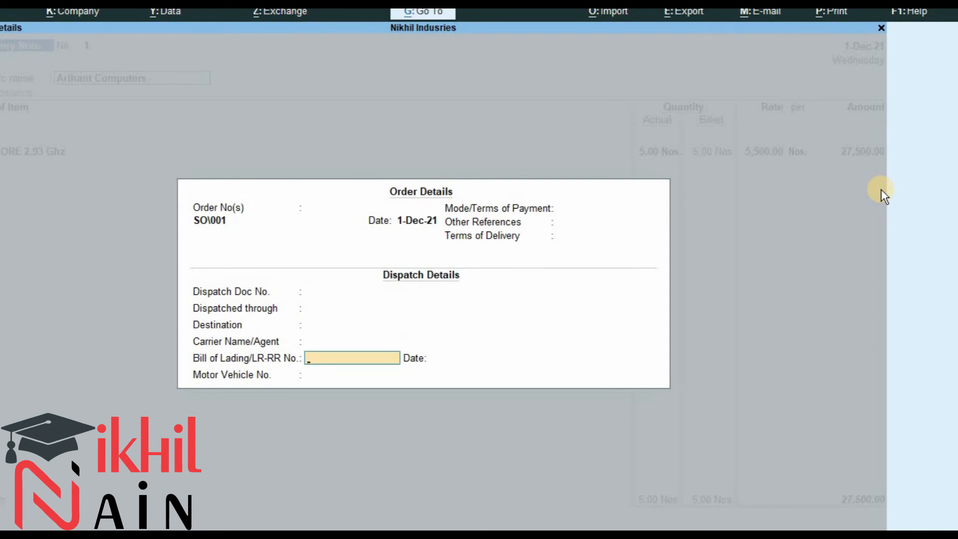
pyautogui.press('Return')
pyautogui.press('Return')
pyautogui.press('Return')
pyautogui.press('Return')
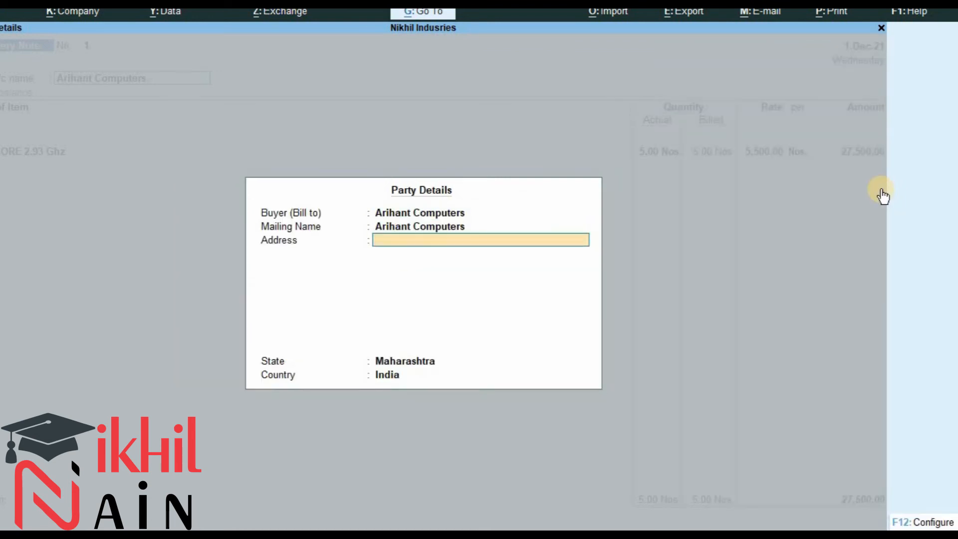
pyautogui.press('Return')
pyautogui.press('Return')
pyautogui.press('Return')
pyautogui.press('Return')
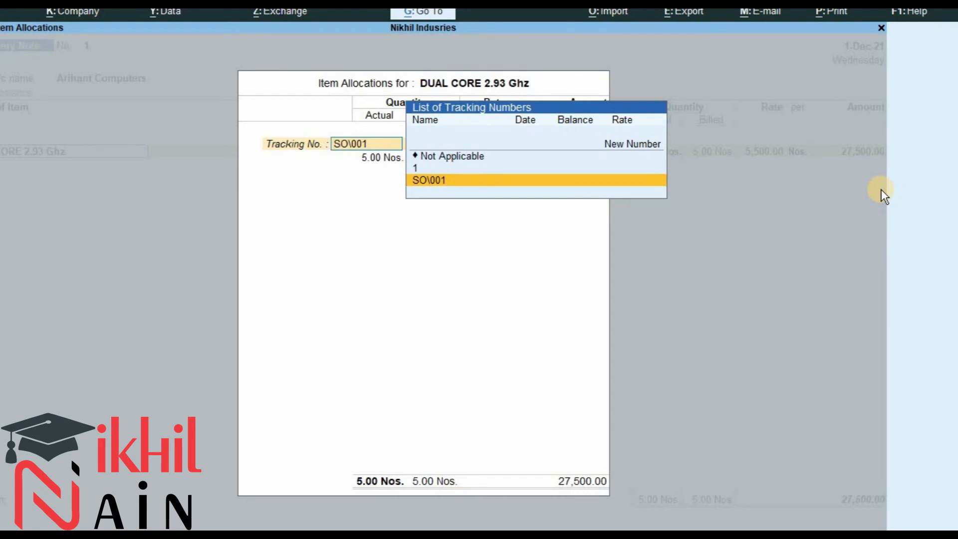
# Review the tracking number options and check the delivery details in the exercise document.
pyautogui.press('Up')
pyautogui.press('Up')
pyautogui.press('Up')
pyautogui.press('Down')
pyautogui.press('Down')
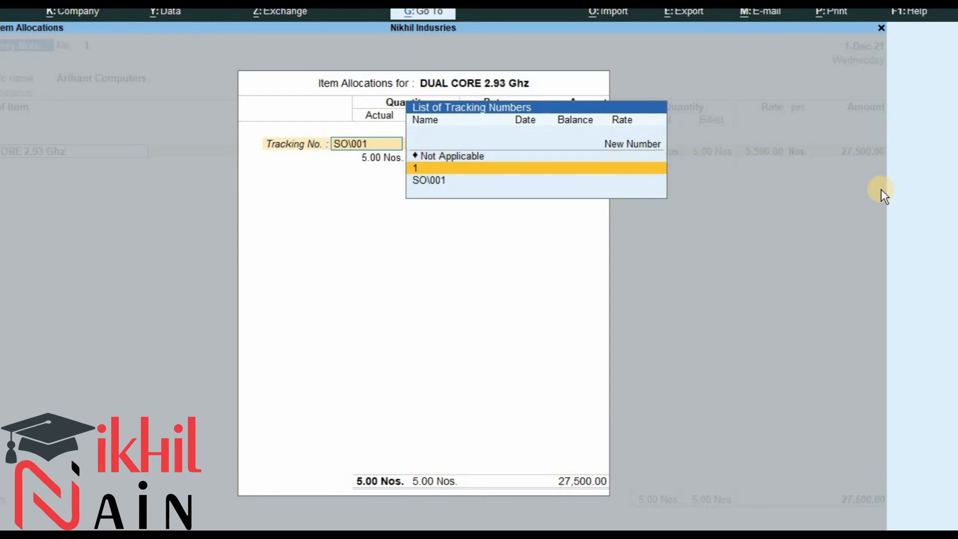
pyautogui.press('Up')
pyautogui.press('Up')
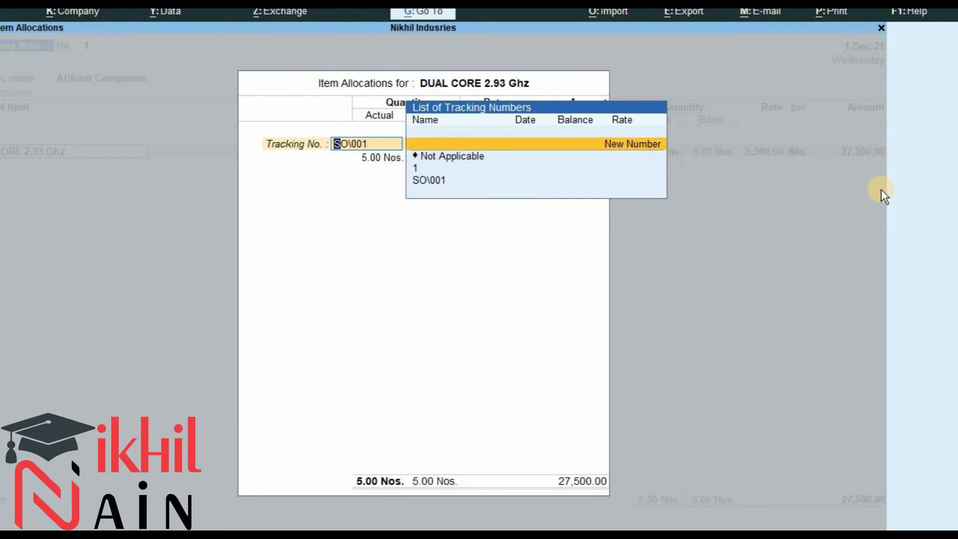
pyautogui.hotkey('alt', 'Tab')
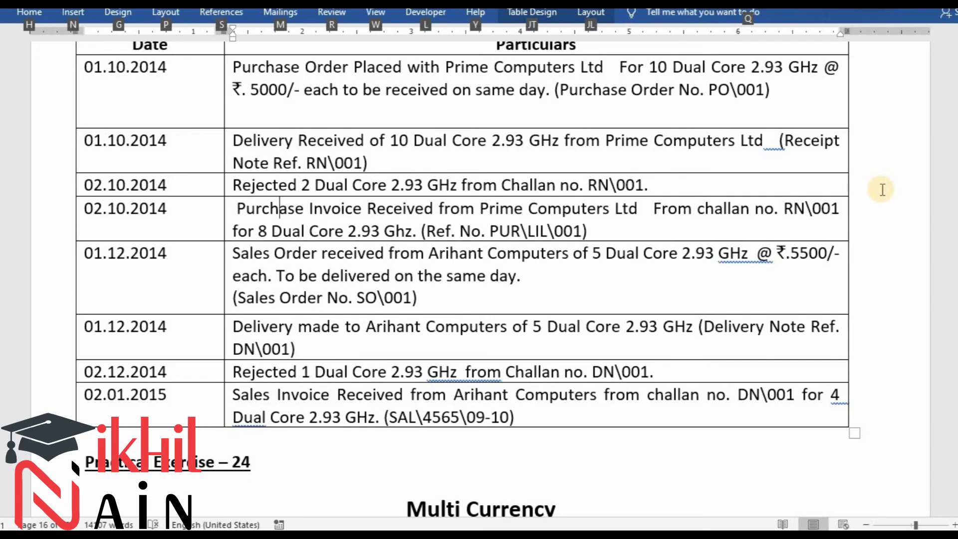
# Create new tracking number Dn\001 for the item and allocate its 5 units against order SO\001.
pyautogui.hotkey('alt', 'Tab')
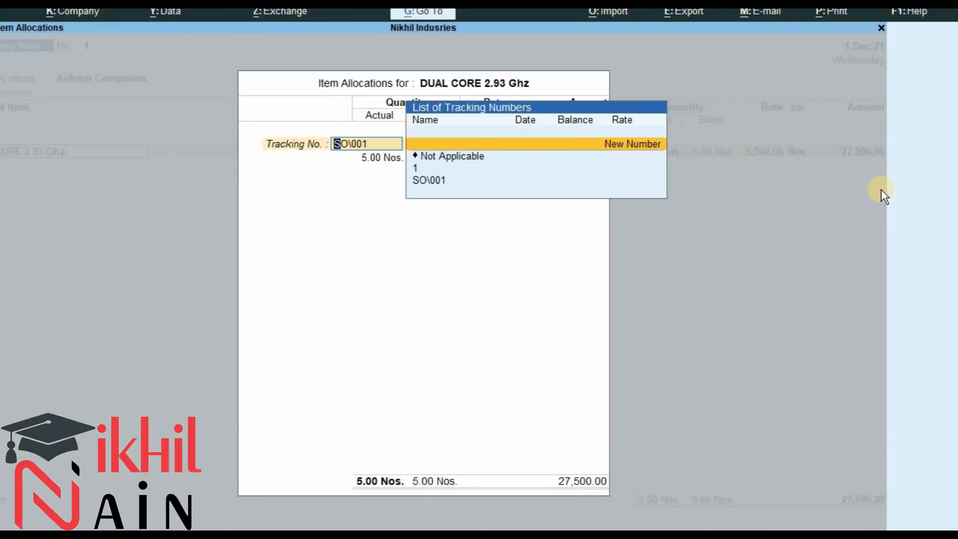
pyautogui.press('Return')
pyautogui.write('Dn\\001')
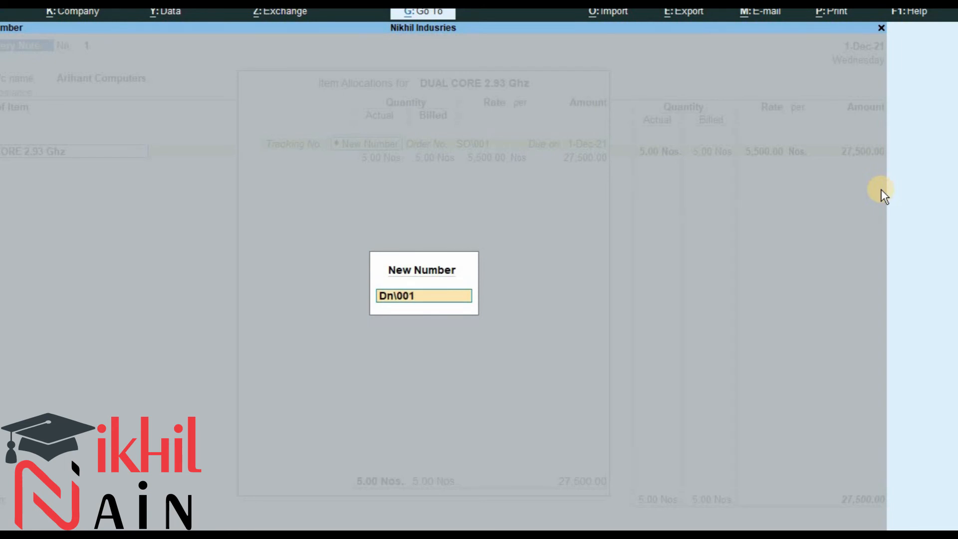
pyautogui.press('Return')
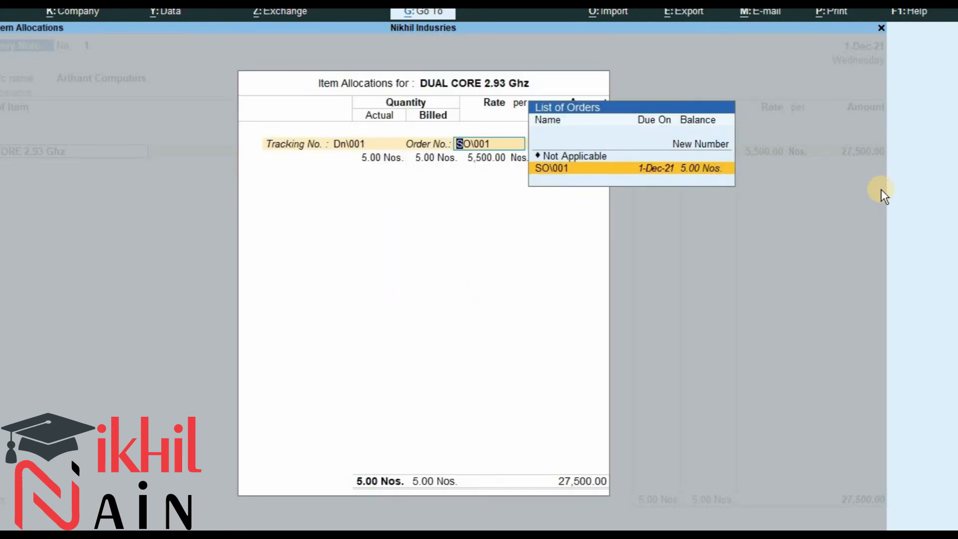
pyautogui.press('Return')
pyautogui.press('Return')
pyautogui.press('Return')
pyautogui.press('Return')
pyautogui.press('Return')
pyautogui.press('Return')
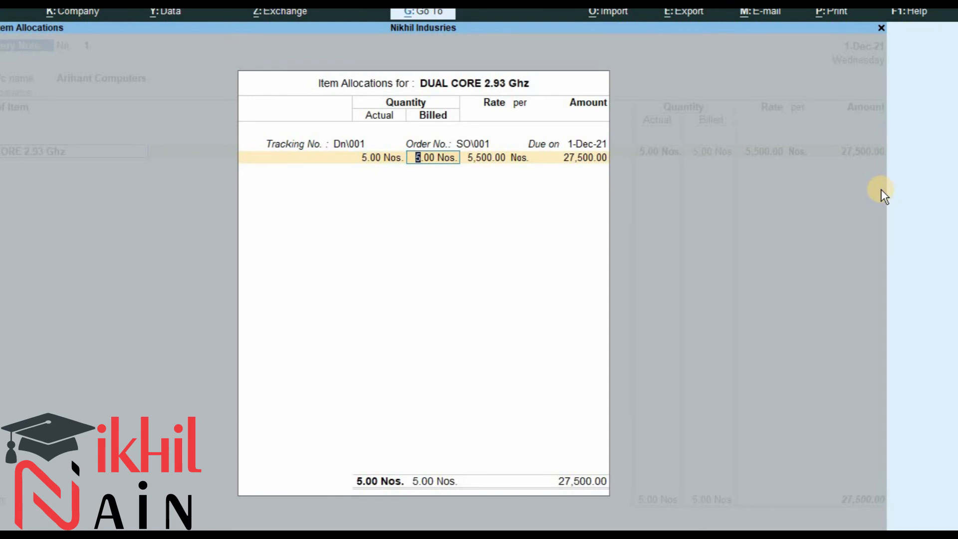
# Finish the item lines, enter the narration 'Good Delivered to Arihant Computers' and save the delivery note.
pyautogui.press('Return')
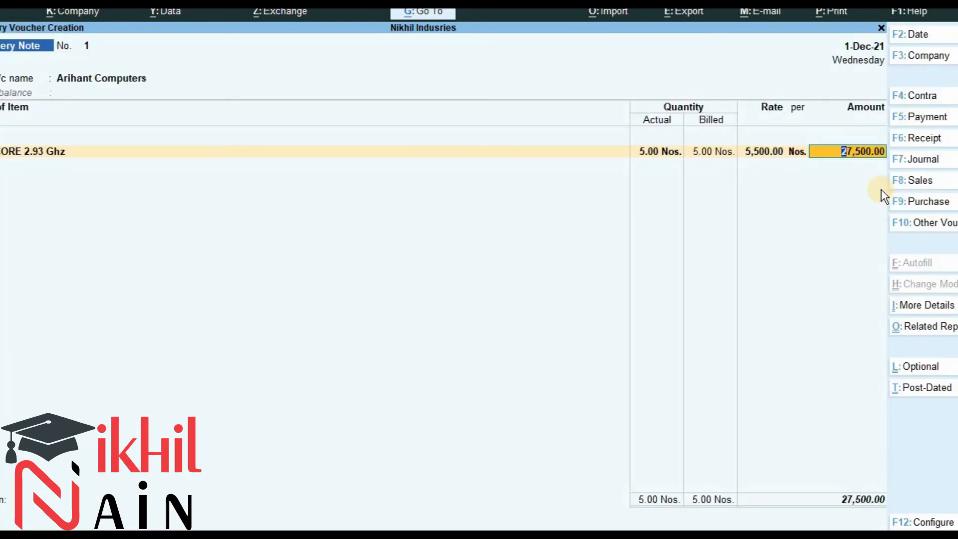
pyautogui.press('Return')
pyautogui.press('Return')
pyautogui.press('Return')
pyautogui.press('Return')
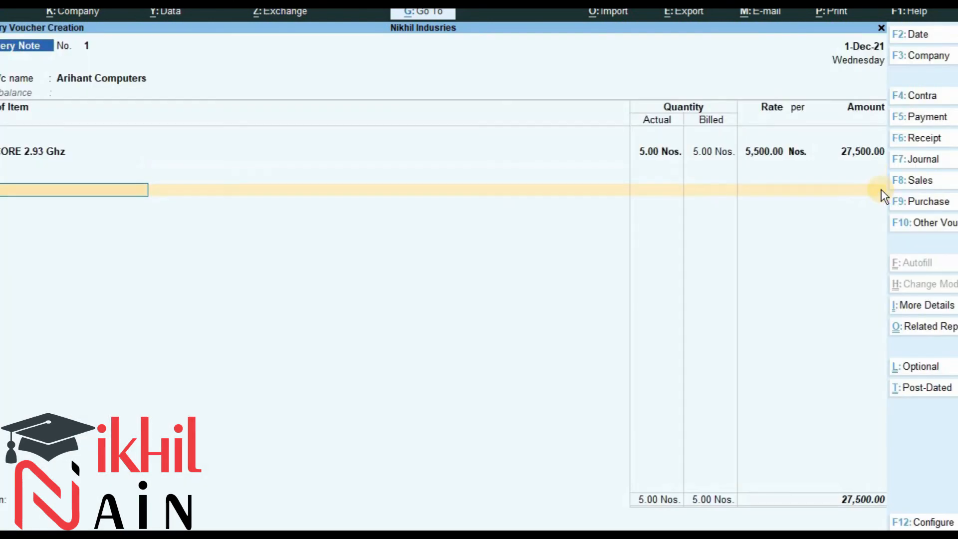
pyautogui.press('Return')
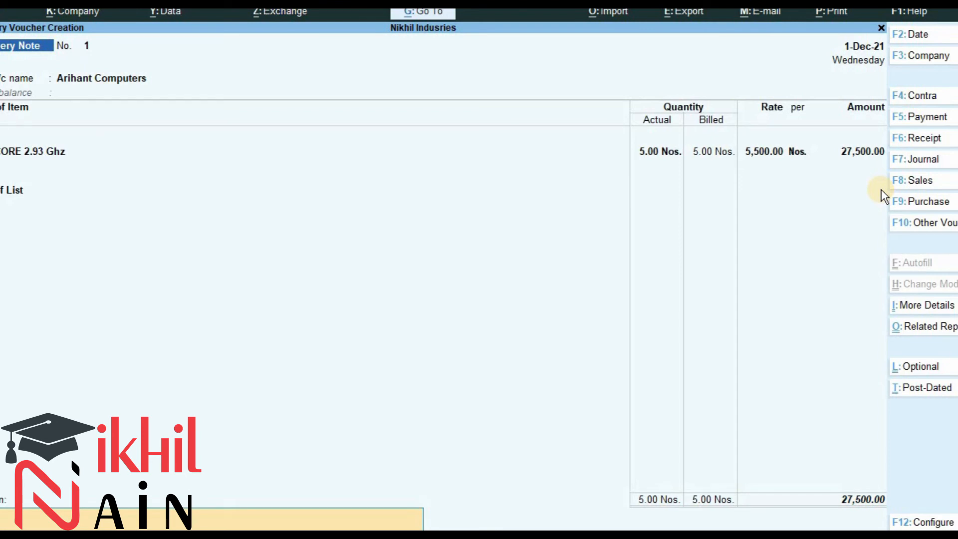
pyautogui.write('Good')
pyautogui.write(' Dele')
pyautogui.write('ive')
pyautogui.write('red to')
pyautogui.write(' Ari')
pyautogui.write('ha')
pyautogui.write('nt Computers')
pyautogui.press('Return')
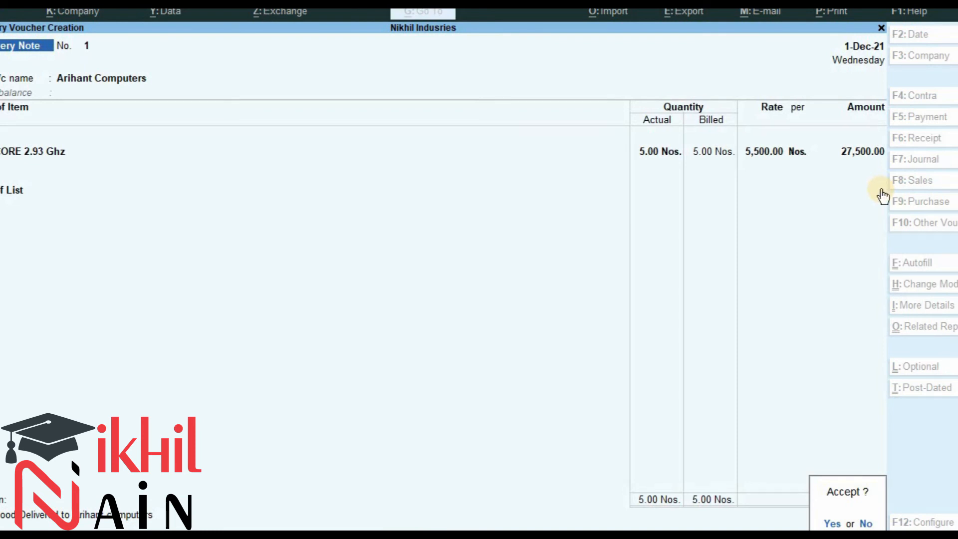
pyautogui.press('Return')
# Switch to a Rejections In voucher dated 2-12-2021 after checking the exercise document.
pyautogui.hotkey('alt', 'Tab')
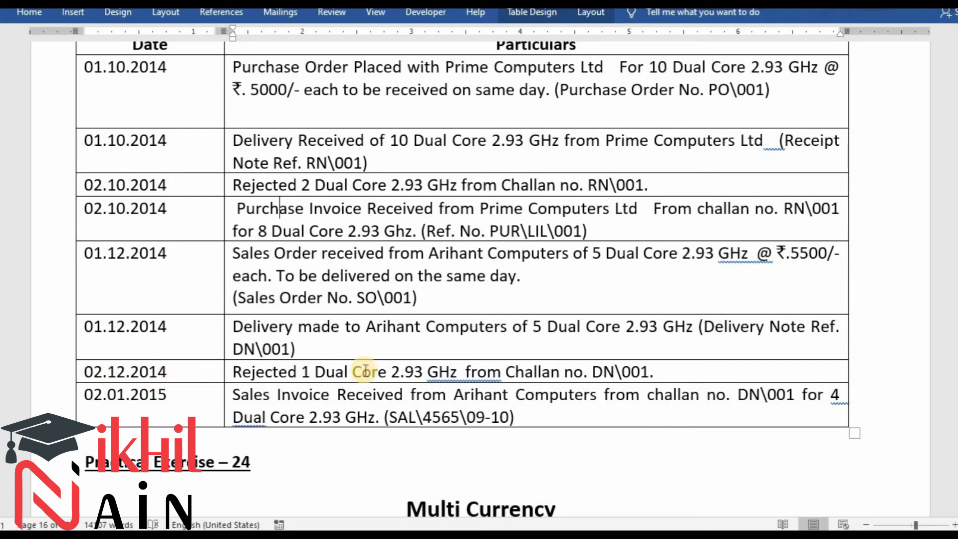
pyautogui.hotkey('alt', 'Tab')
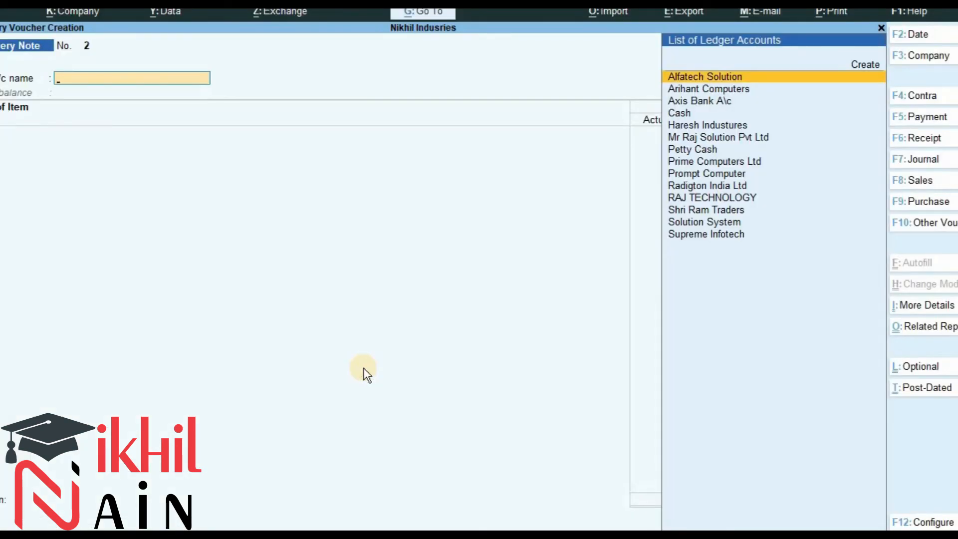
pyautogui.press('F2')
pyautogui.press('Return')
pyautogui.press('ctrl')
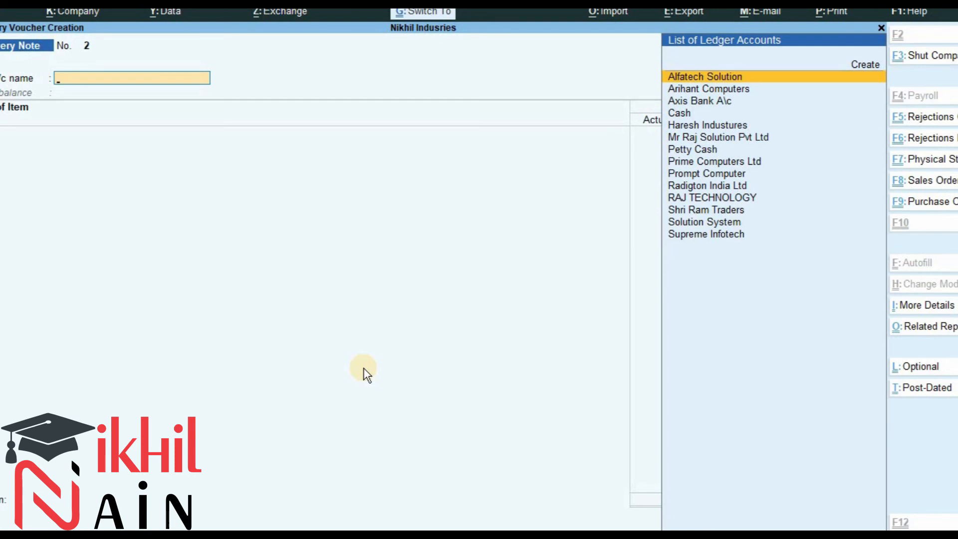
pyautogui.hotkey('ctrl', 'F5')
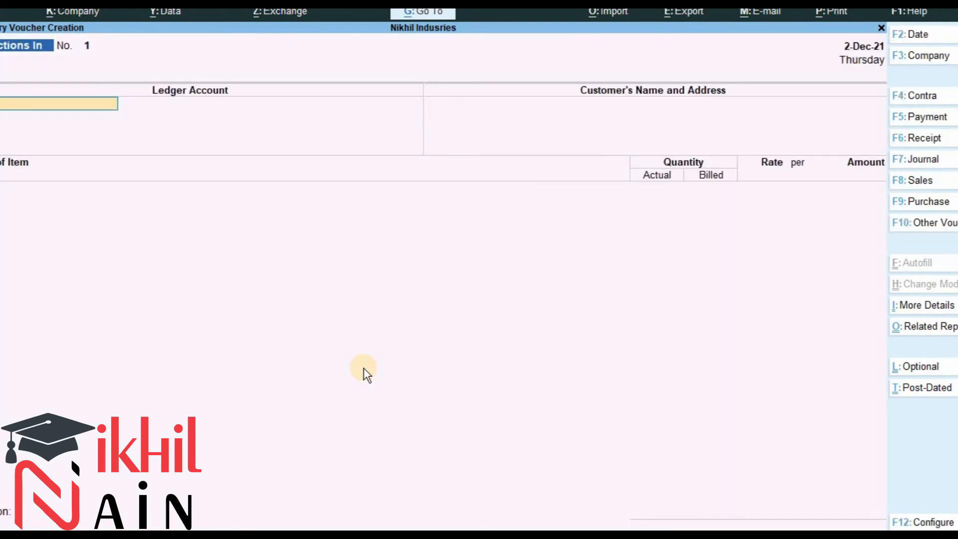
pyautogui.press('F2')
pyautogui.write('2.1')
pyautogui.press('Return')
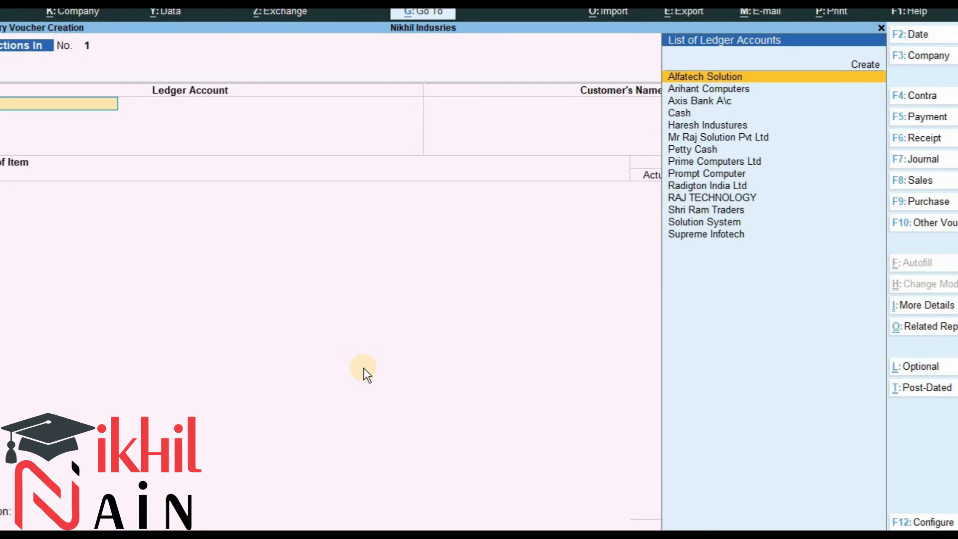
# Select Arihant Computers as the ledger account and customer name of the rejection.
pyautogui.write('ari')
pyautogui.press('Return')
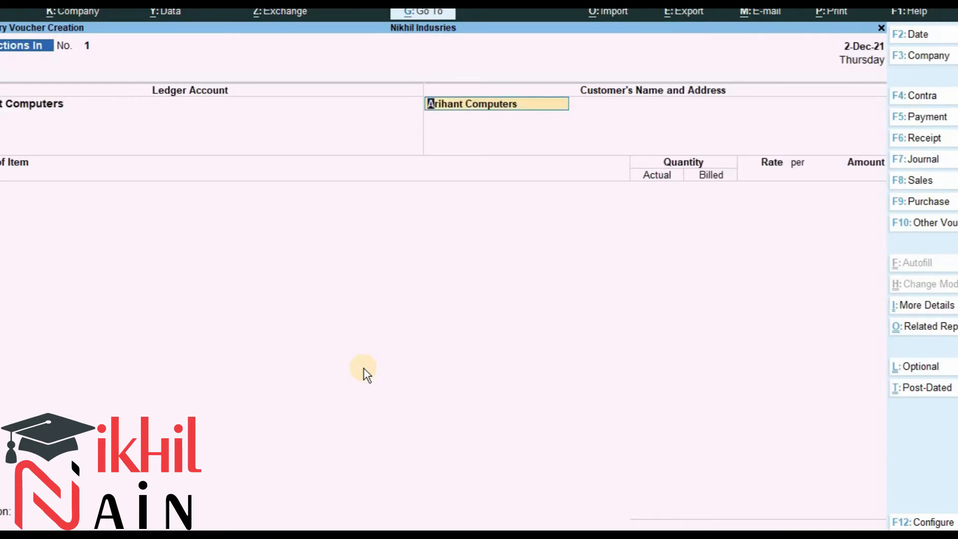
pyautogui.press('Return')
pyautogui.press('Return')
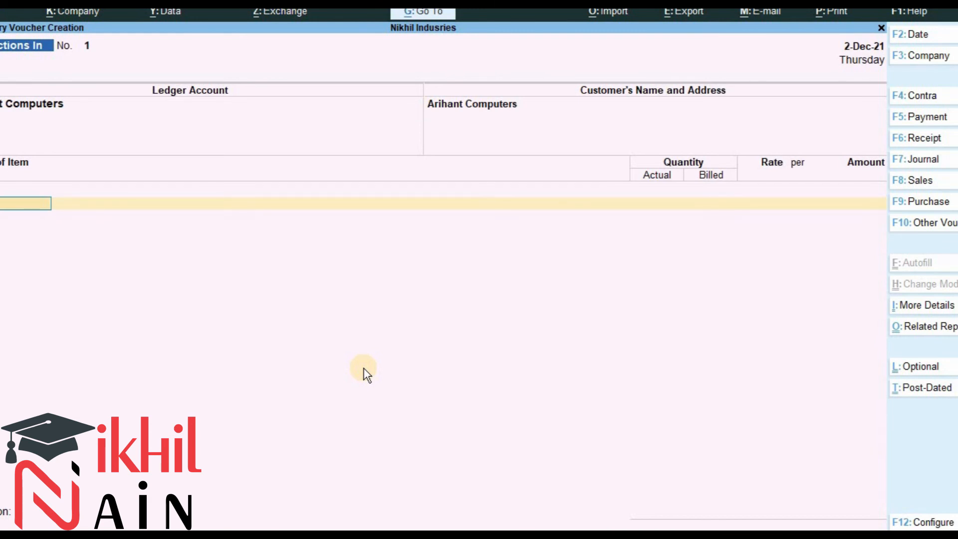
# Add Dual Core 2.93 Ghz against tracking number Dn\001 with 1 No. as actual and billed quantity.
pyautogui.write('du')
pyautogui.press('Return')
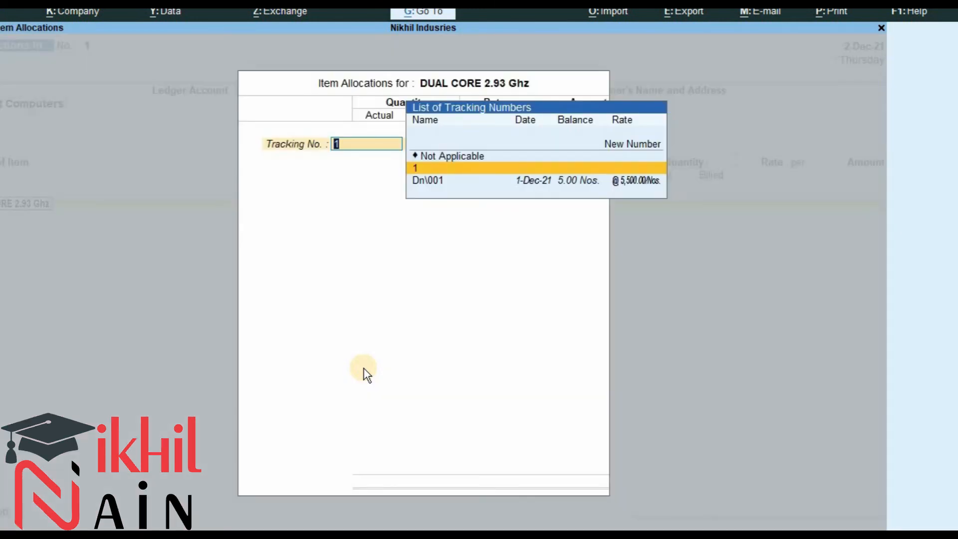
pyautogui.press('Down')
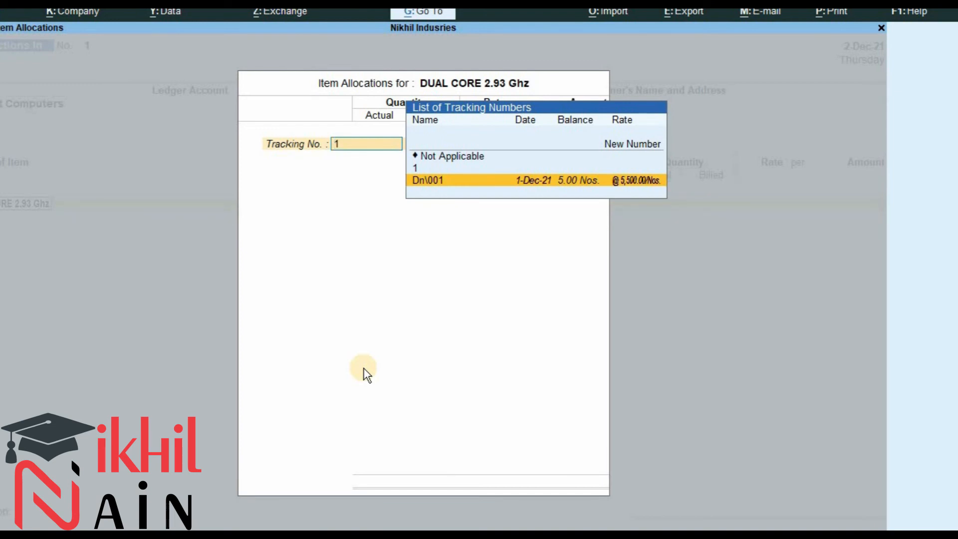
pyautogui.press('Return')
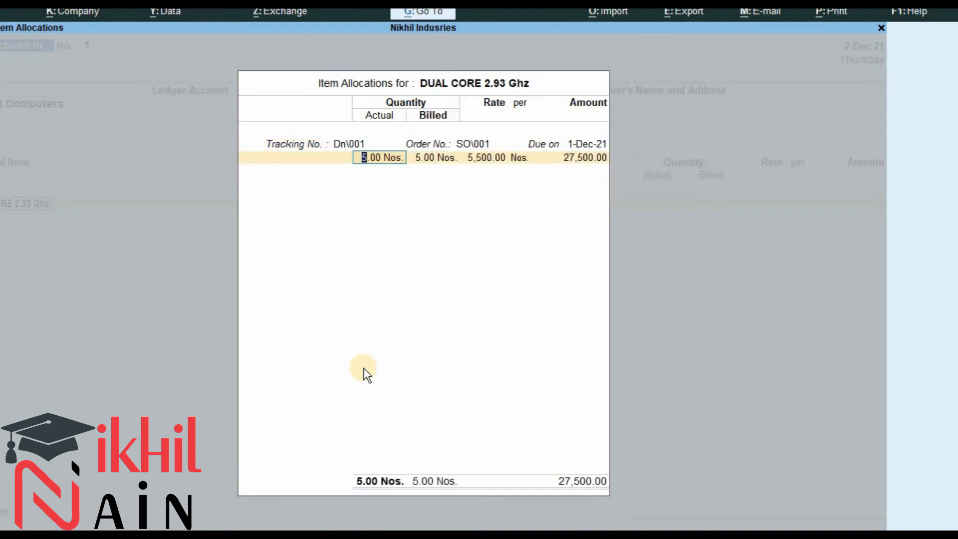
pyautogui.write('1')
pyautogui.press('Return')
pyautogui.write('1')
pyautogui.press('Return')
pyautogui.press('Return')
pyautogui.press('Return')
# Enter the narration 'Good rejected from Arihant computers' and save the Rejections In voucher.
pyautogui.press('Return')
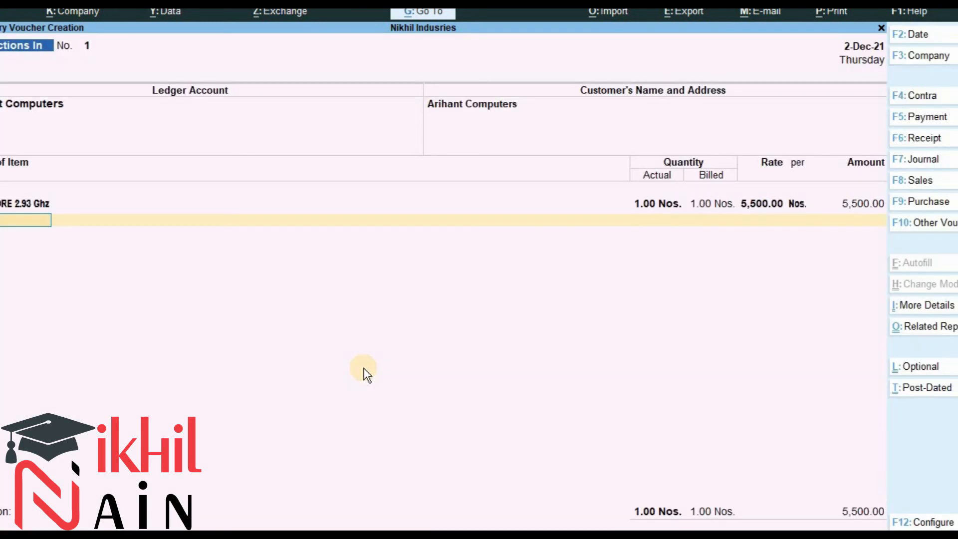
pyautogui.press('Return')
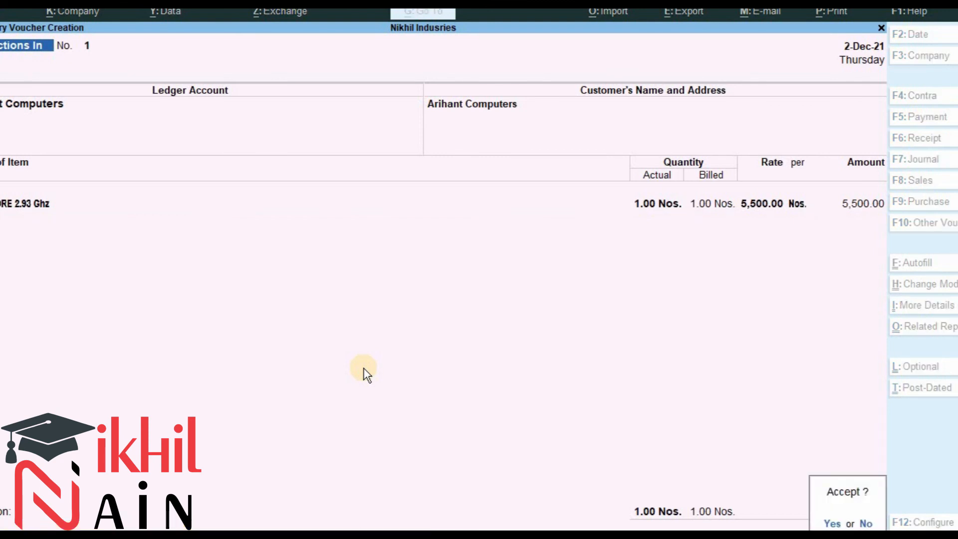
pyautogui.press('Escape')
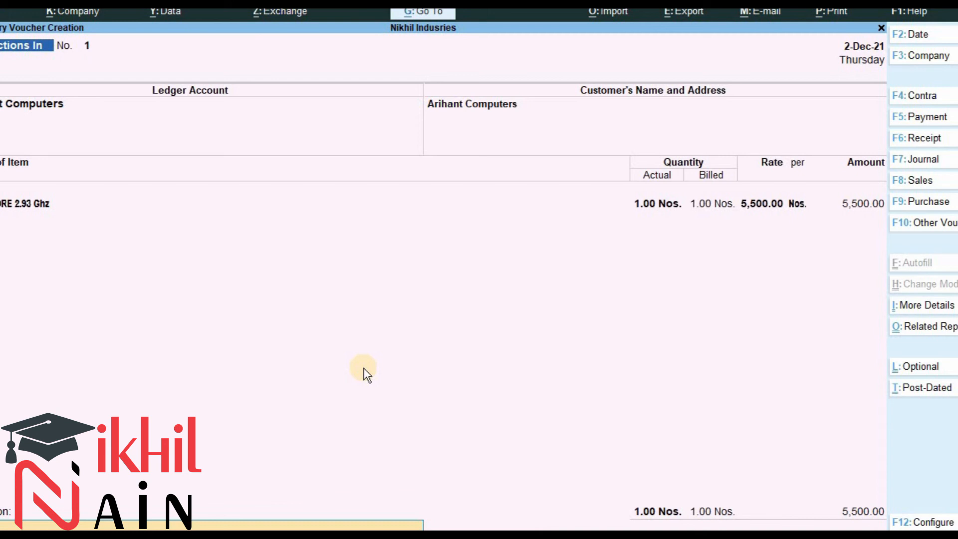
pyautogui.write('Good rejected from. Arihant computers')
pyautogui.press('Return')
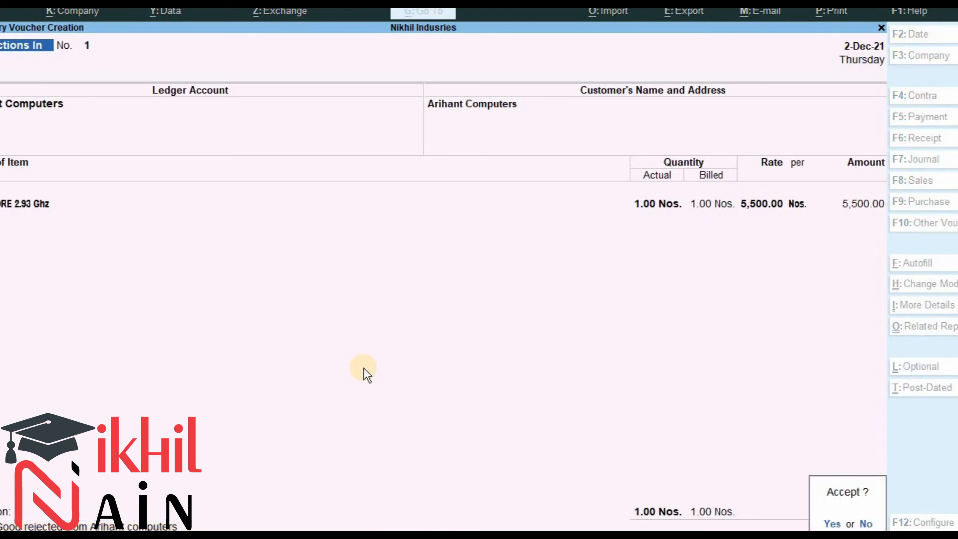
pyautogui.press('Return')
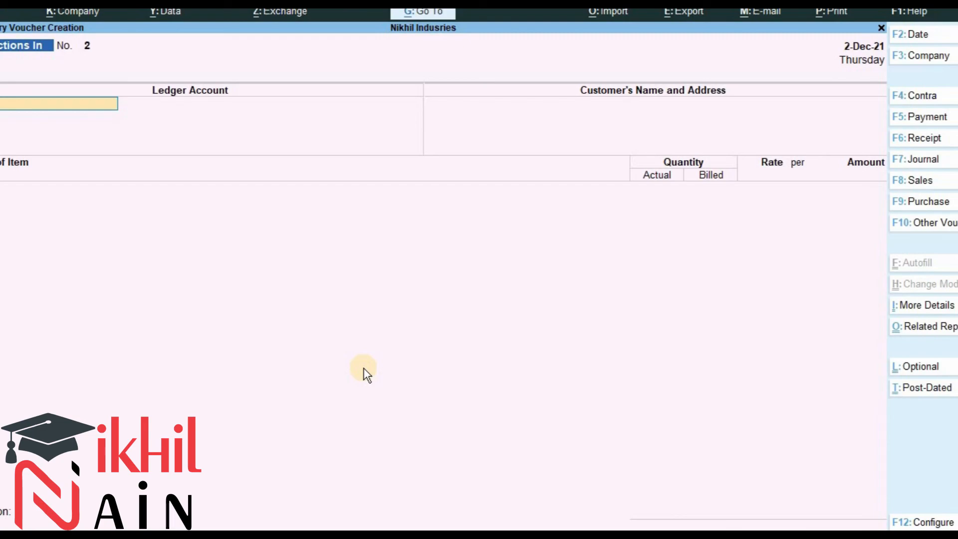
# Set the voucher date to 2-1-2022 after checking the sales invoice row in the document.
pyautogui.hotkey('alt', 'Tab')
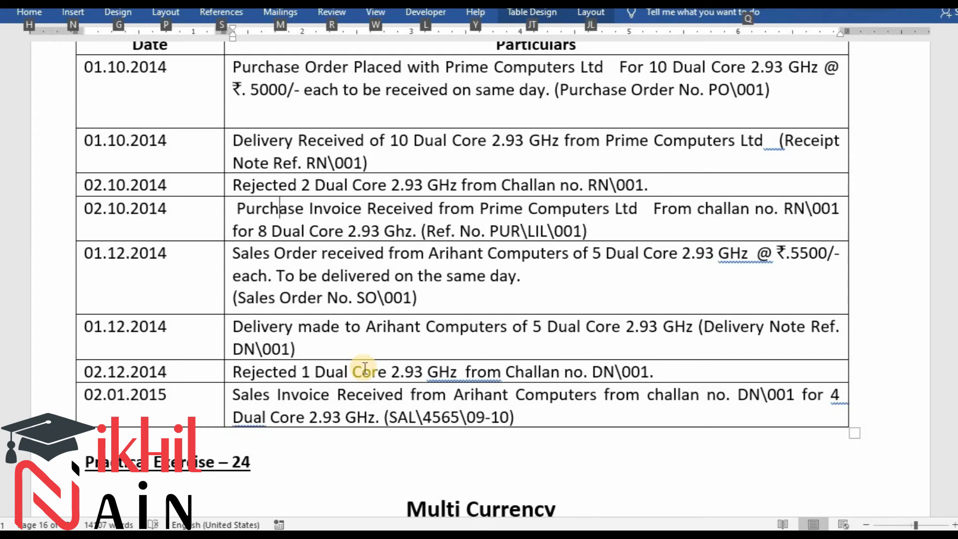
pyautogui.hotkey('alt', 'Tab')
pyautogui.press('F2')
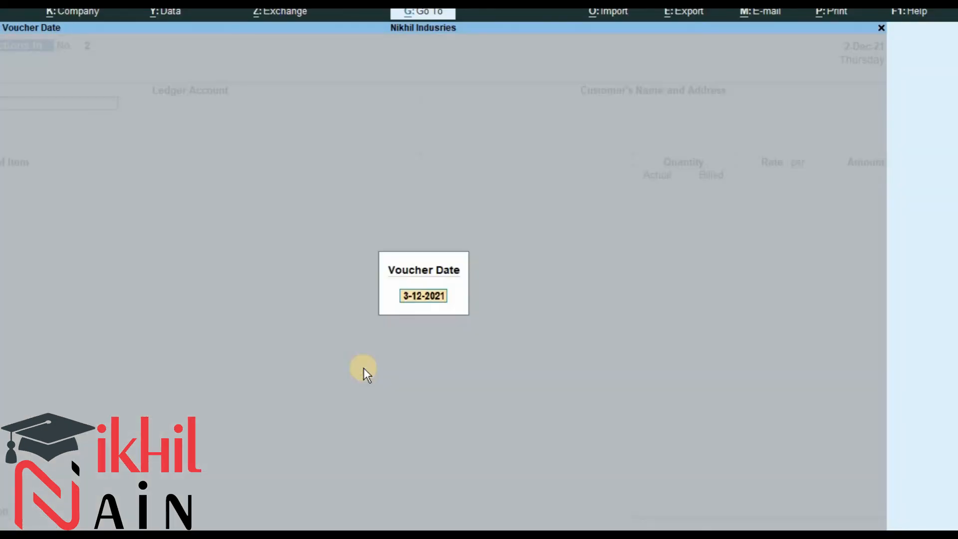
pyautogui.write('1.2')
pyautogui.press('BackSpace')
pyautogui.write('1')
pyautogui.press('Return')
pyautogui.hotkey('alt', 'Tab')
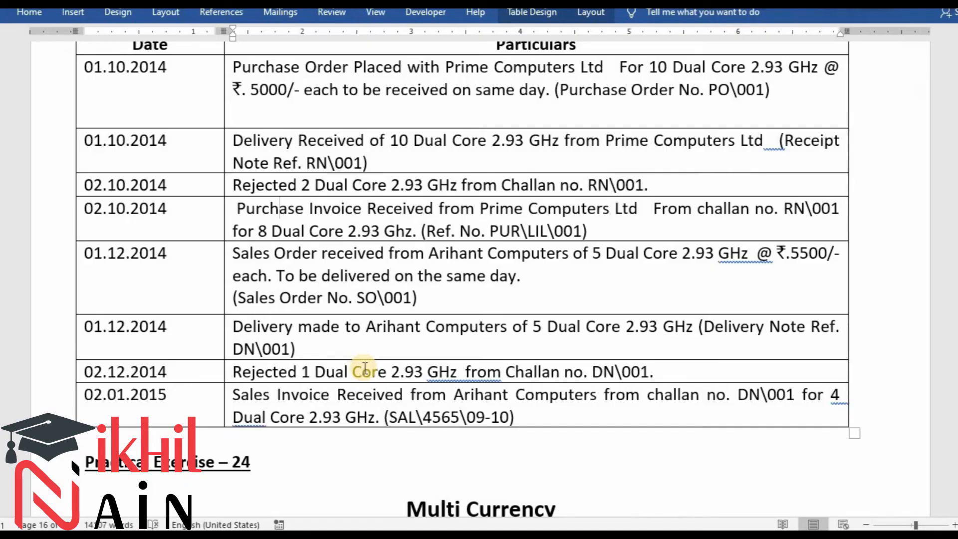
pyautogui.hotkey('alt', 'Tab')
pyautogui.press('F2')
pyautogui.write('2.1')
pyautogui.press('Return')
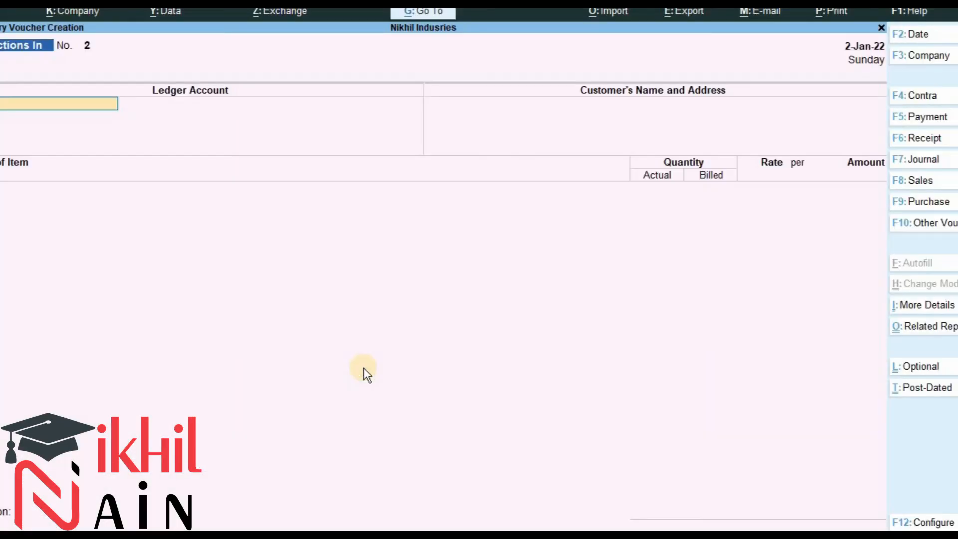
# Switch to a Sales voucher and set its date to 2-1-2022.
pyautogui.press('F8')
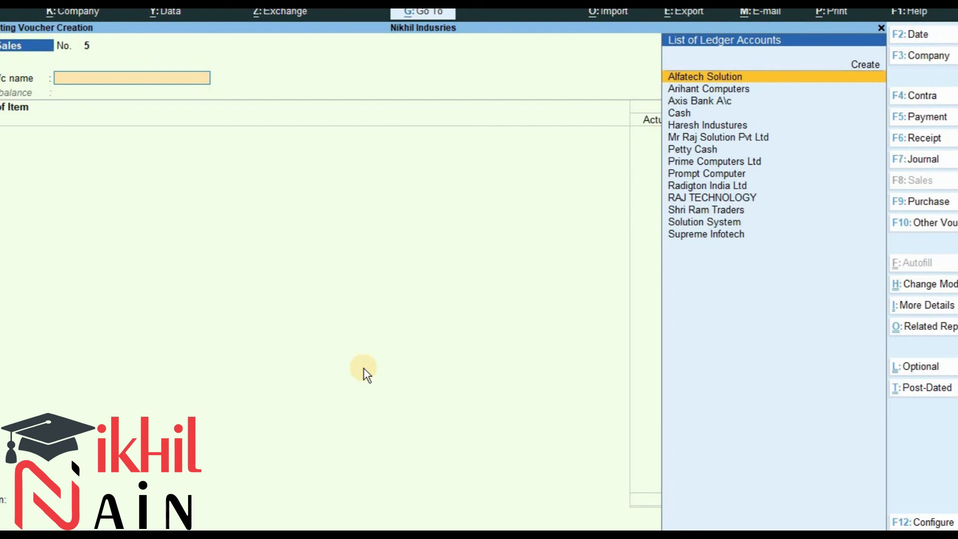
pyautogui.press('F2')
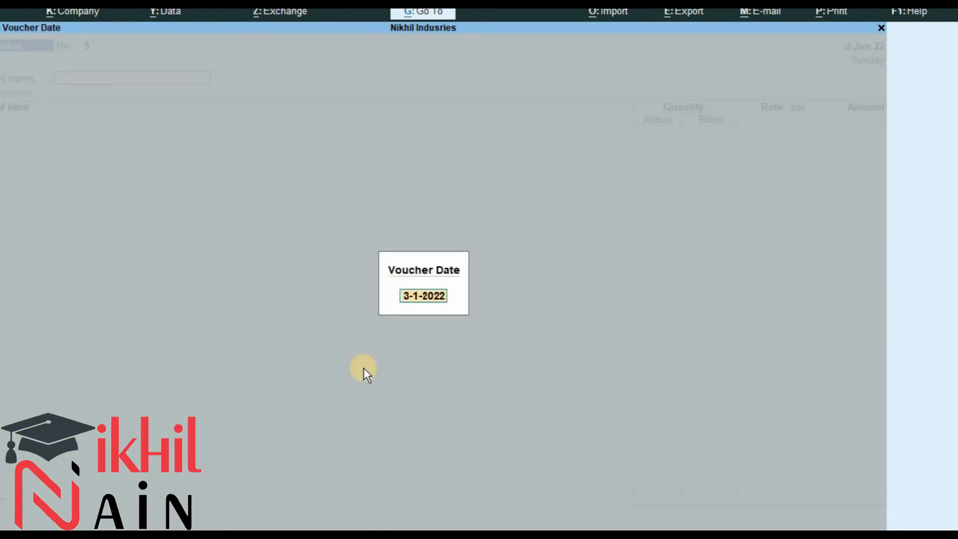
pyautogui.write('2.1')
pyautogui.press('Return')
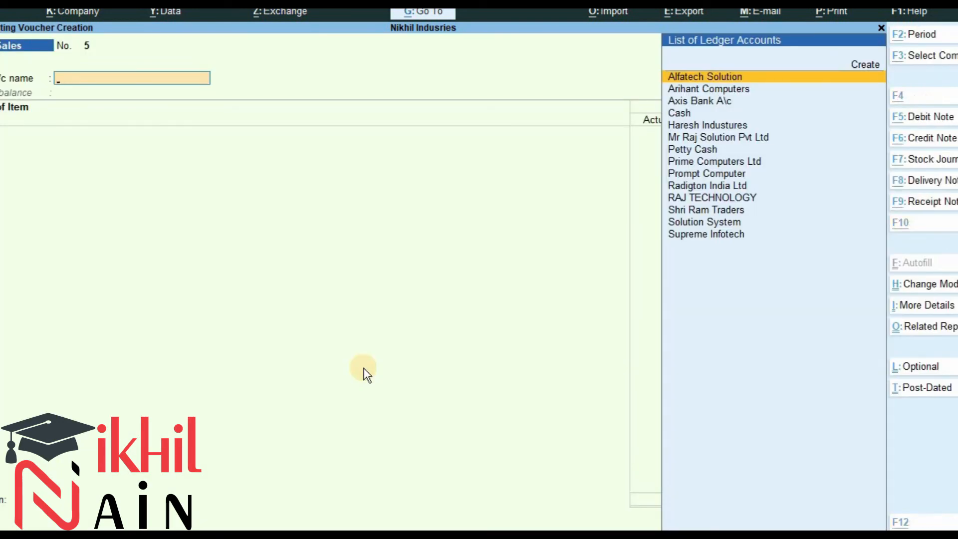
# Select Arihant Computers as the party and link delivery note Dn\001 in the dispatch details.
pyautogui.hotkey('alt', 'Tab')
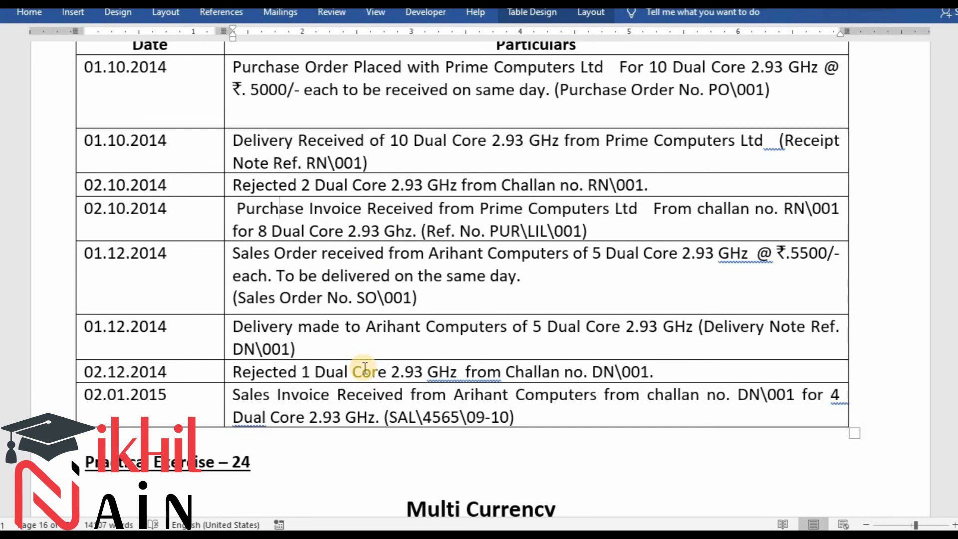
pyautogui.hotkey('alt', 'Tab')
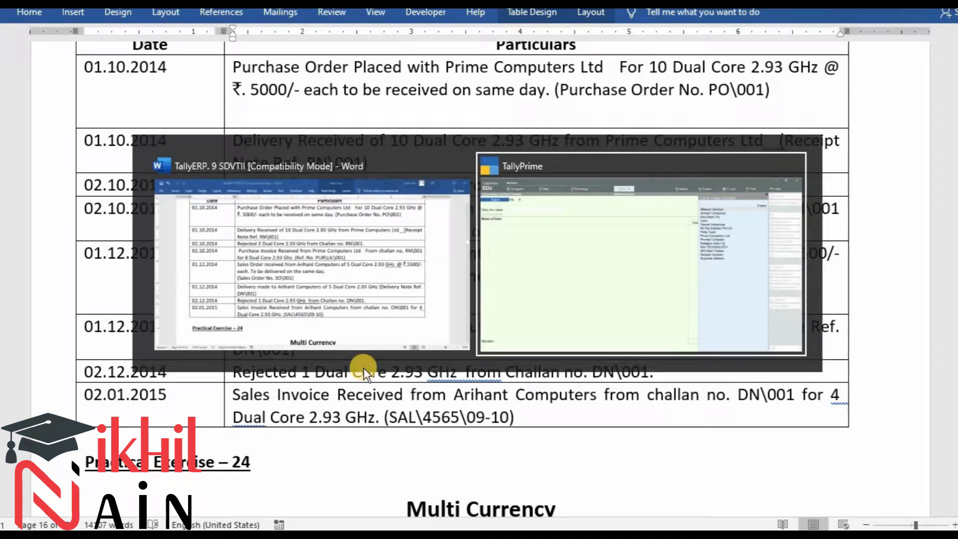
pyautogui.hotkey('alt', 'Tab')
pyautogui.hotkey('alt', 'Tab')
pyautogui.write('Ar')
pyautogui.press('Return')
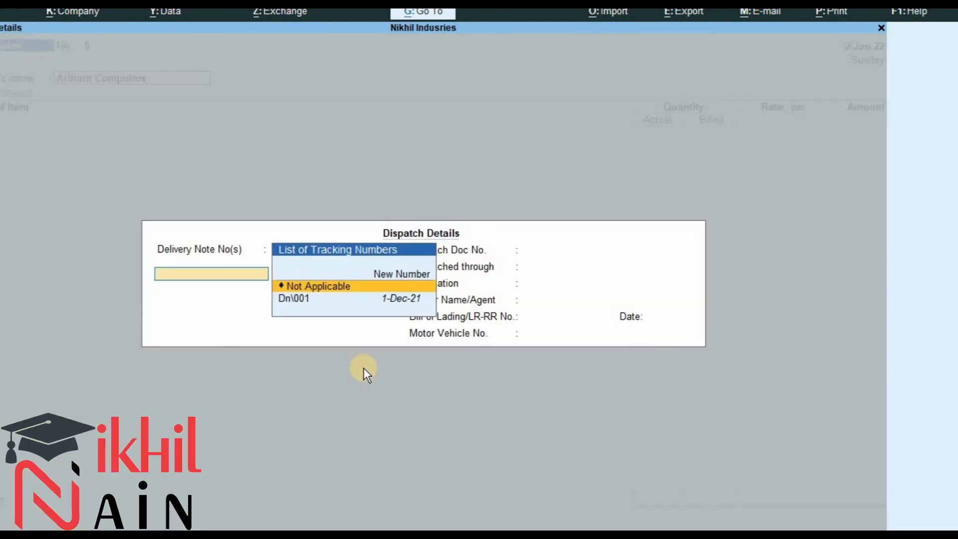
pyautogui.press('Down')
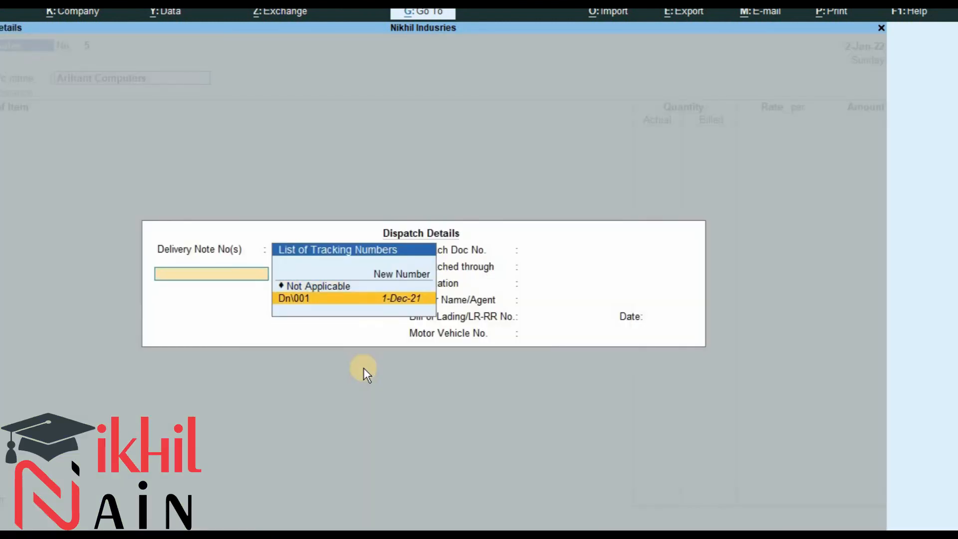
pyautogui.press('Return')
pyautogui.press('Return')
pyautogui.press('Return')
pyautogui.press('Return')
pyautogui.press('Return')
pyautogui.press('Return')
pyautogui.press('Return')
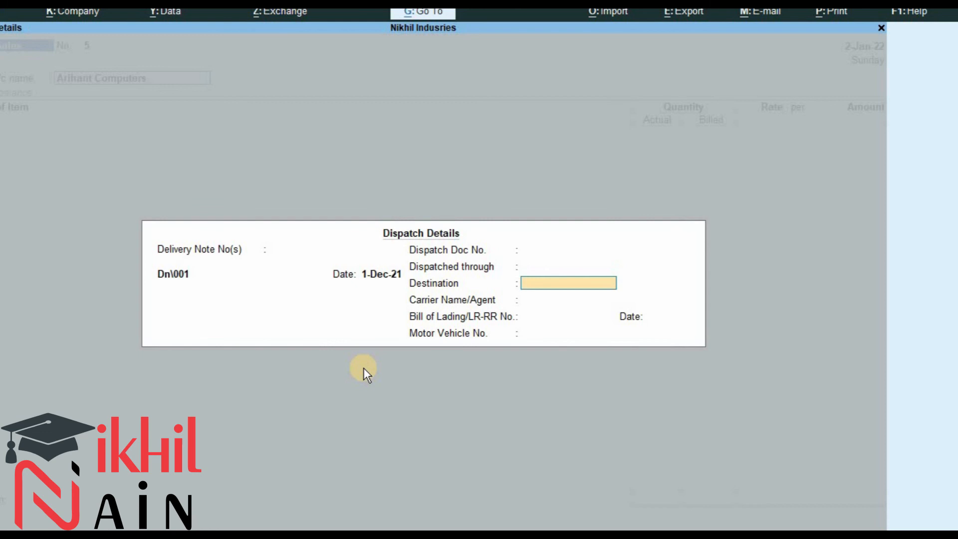
# Accept the dispatch details and the party details with state Maharashtra and country India.
pyautogui.press('Return')
pyautogui.press('Return')
pyautogui.press('Return')
pyautogui.press('Return')
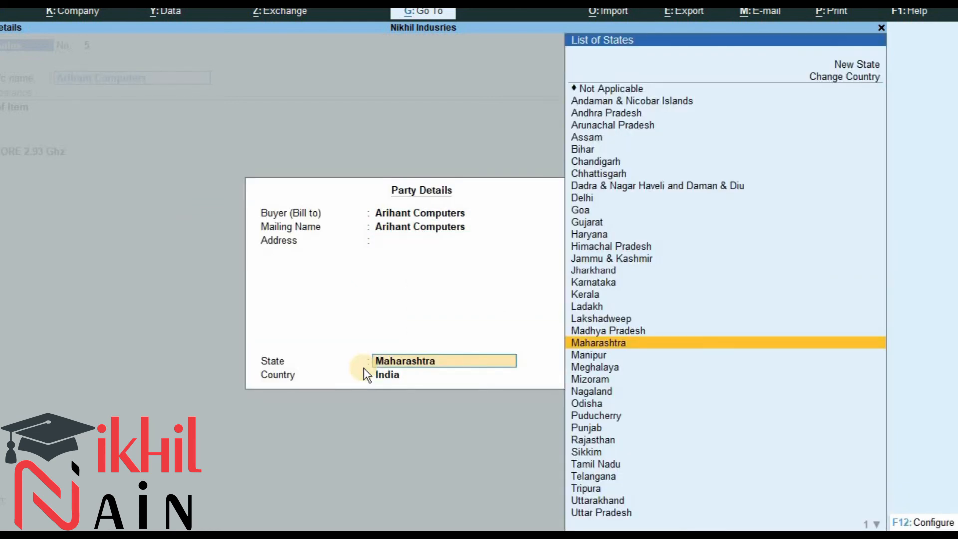
pyautogui.press('Return')
pyautogui.press('Return')
pyautogui.press('Return')
# Allocate 4 Nos of DUAL CORE 2.93 Ghz against tracking number Dn\001 and credit Sales A/c with 22,000.00.
pyautogui.press('Return')
pyautogui.press('Return')
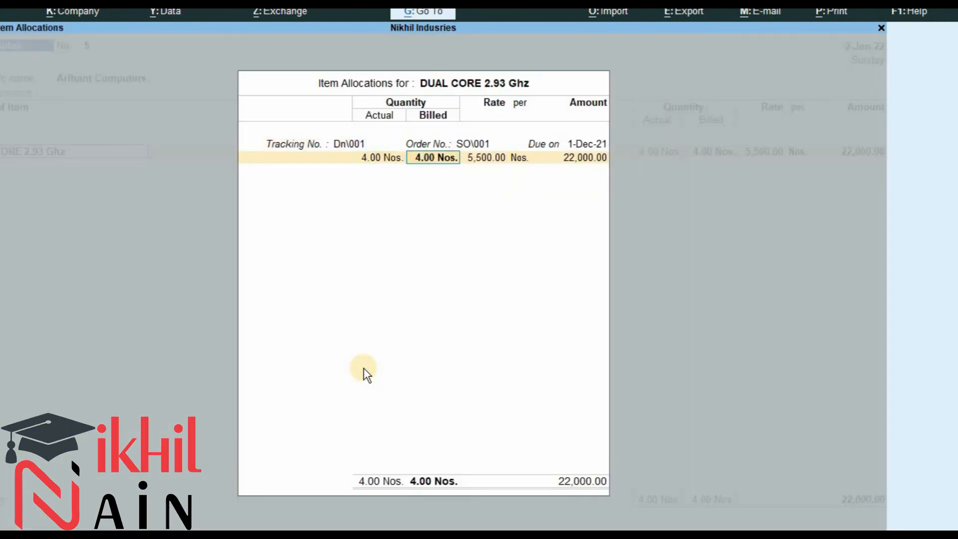
pyautogui.press('Return')
pyautogui.press('Return')
pyautogui.press('Return')
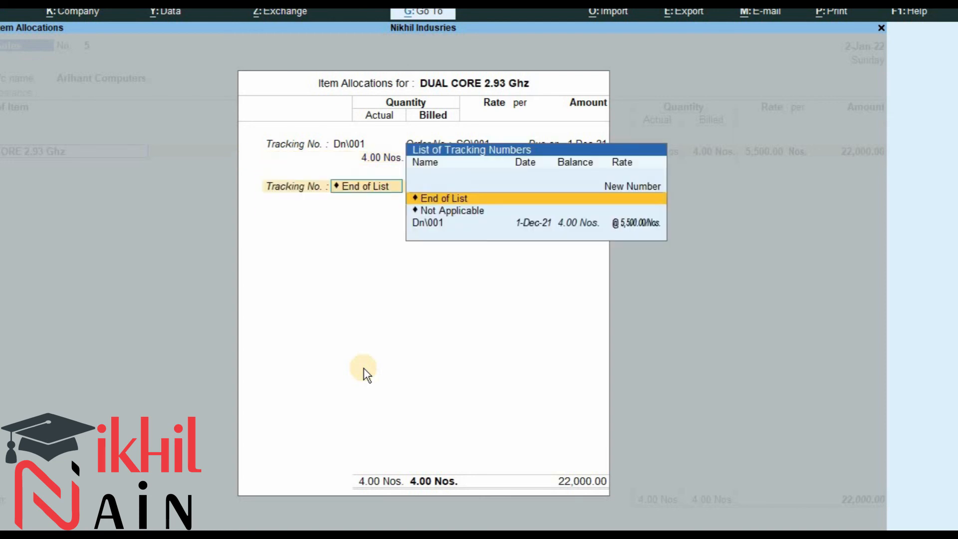
pyautogui.press('Return')
pyautogui.press('Return')
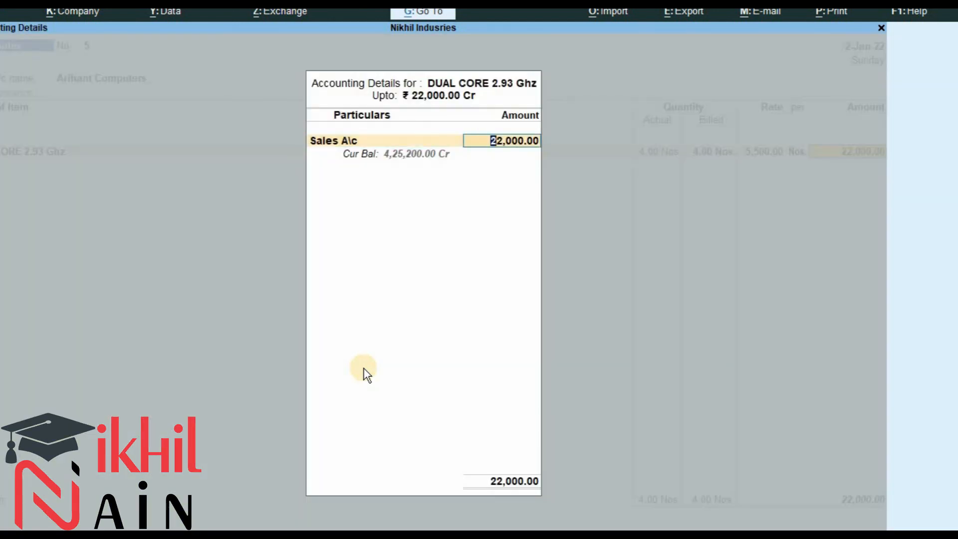
pyautogui.press('Return')
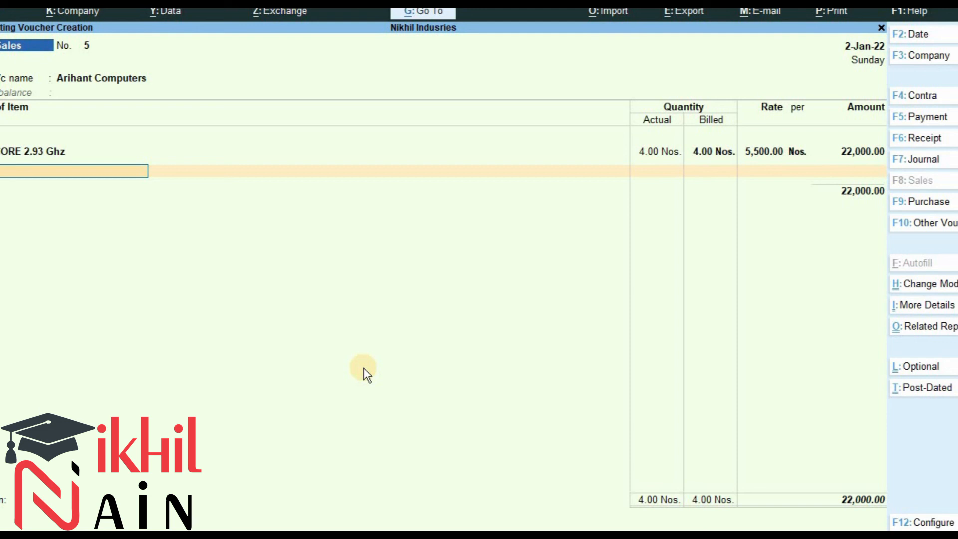
# Close the item list and enter the bill-wise new reference Sal\4565/09-10, checking the reference in the exercise document.
pyautogui.press('Return')
pyautogui.press('Return')
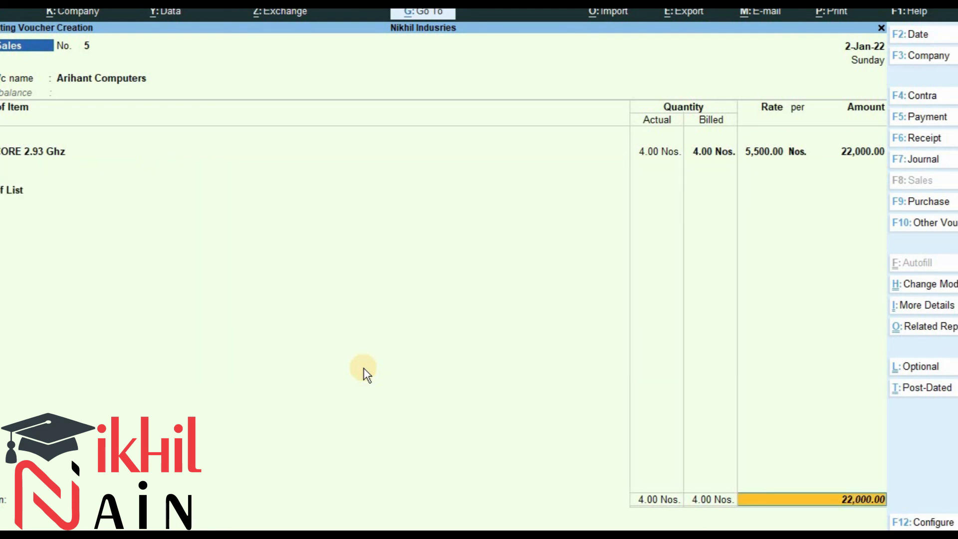
pyautogui.press('Return')
pyautogui.press('Return')
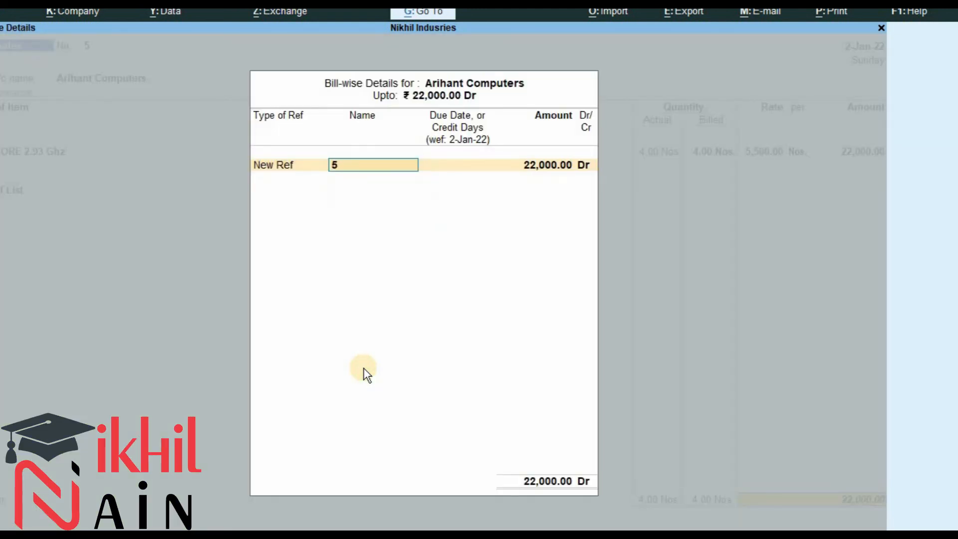
pyautogui.hotkey('alt', 'Tab')
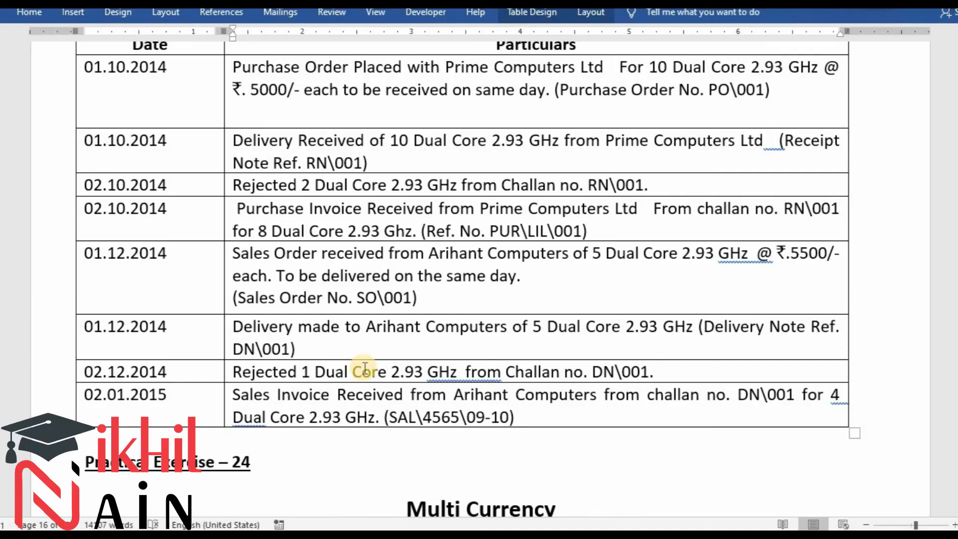
pyautogui.hotkey('alt', 'Tab')
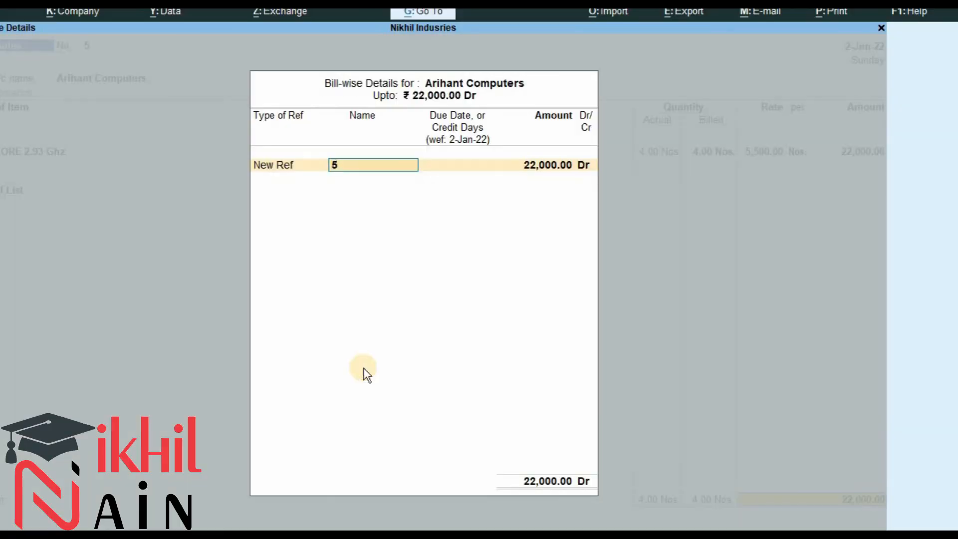
pyautogui.write('D')
pyautogui.press('BackSpace')
pyautogui.hotkey('alt', 'Tab')
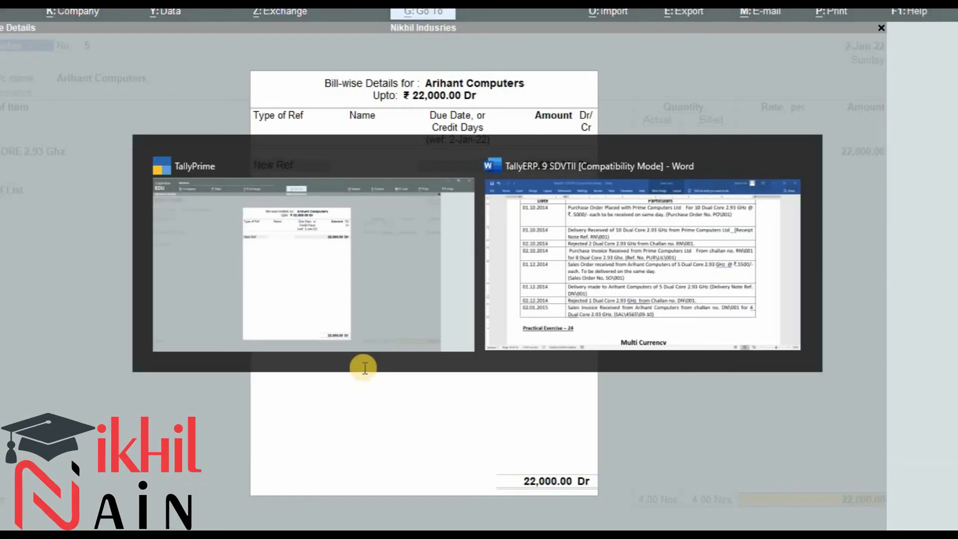
pyautogui.hotkey('alt', 'Tab')
pyautogui.write('S')
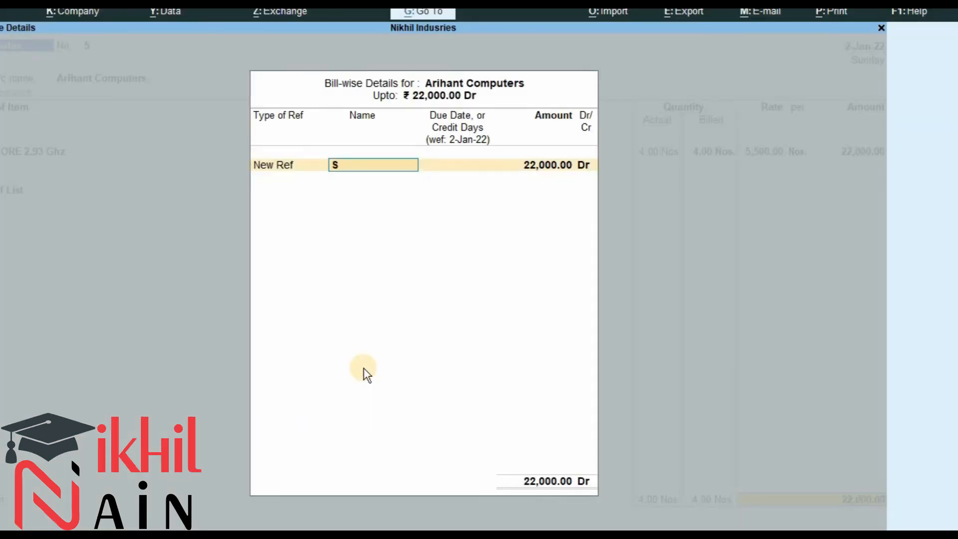
pyautogui.write('al\\4565/')
pyautogui.hotkey('alt', 'Tab')
pyautogui.hotkey('alt', 'Tab')
pyautogui.write('09-10')
pyautogui.press('Return')
pyautogui.hotkey('alt', 'Tab')
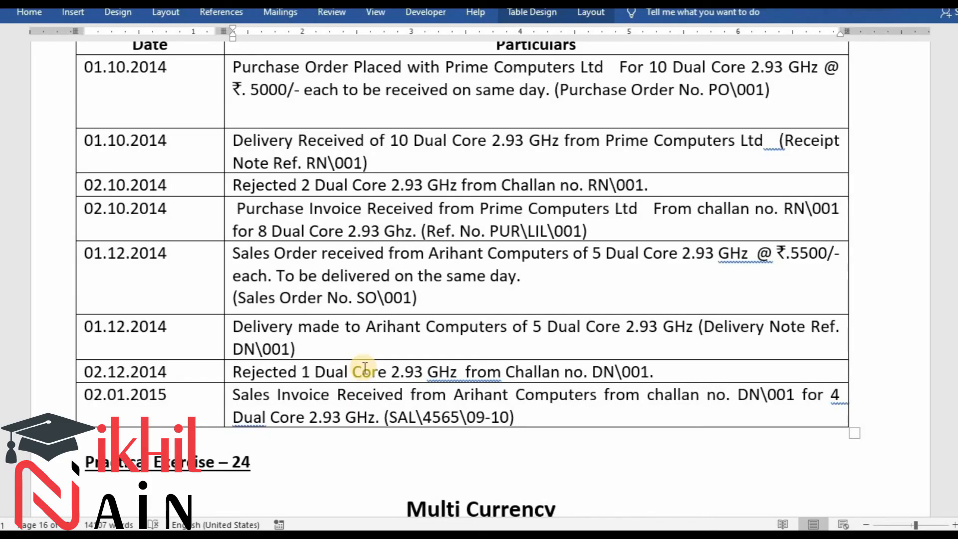
pyautogui.hotkey('alt', 'Tab')
pyautogui.press('Return')
pyautogui.press('Return')
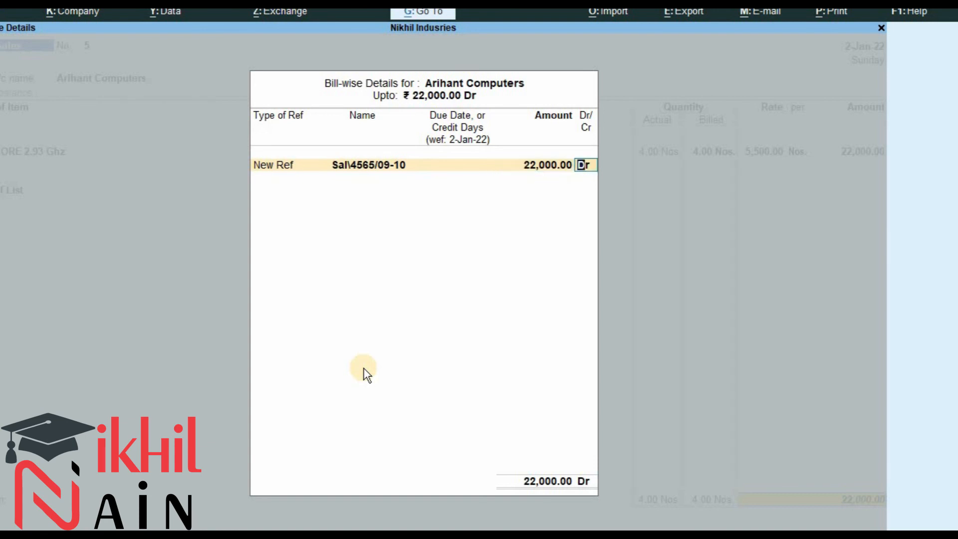
pyautogui.press('Return')
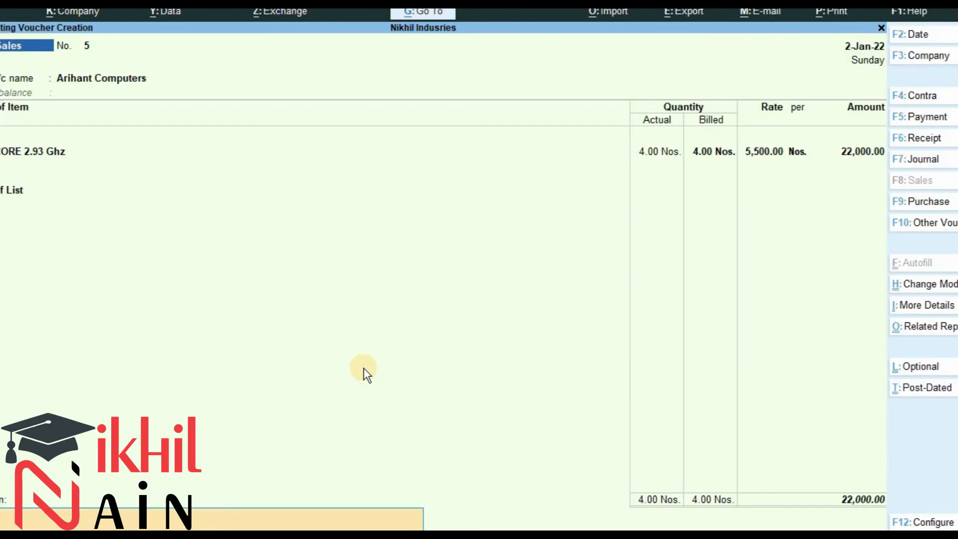
# Enter the narration 'Good Sold to Arihant computers' and save the Sales voucher.
pyautogui.write('d Sa')
pyautogui.press('BackSpace')
pyautogui.press('BackSpace')
pyautogui.write('old to Arihant computers')
pyautogui.press('Return')
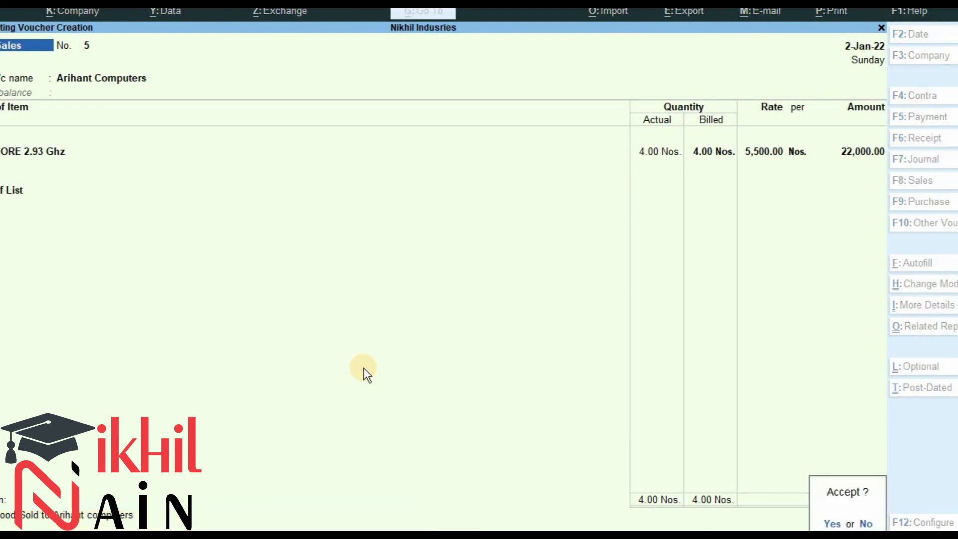
pyautogui.press('Return')
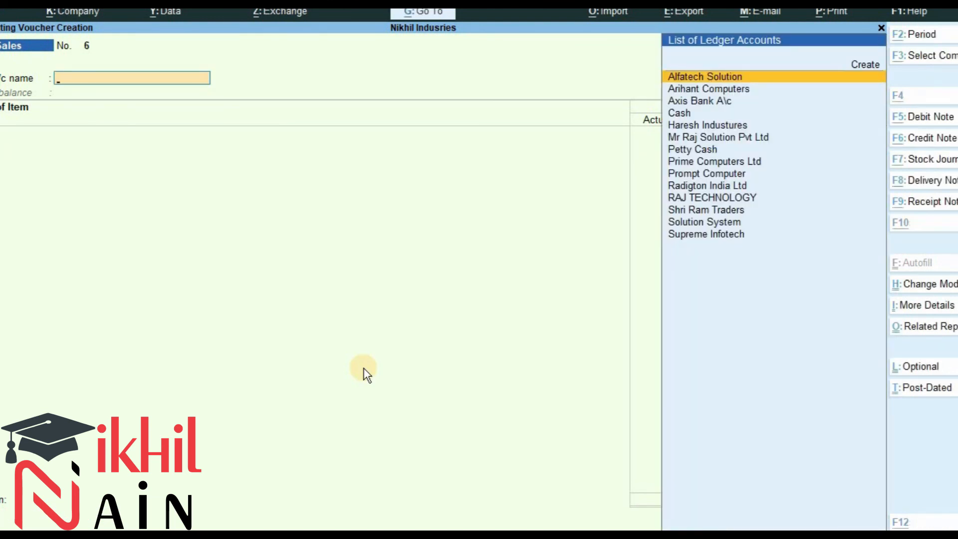
# Leave voucher entry and open the Statistics report under Display More Reports and Statements of Accounts.
pyautogui.hotkey('alt', 'Tab')
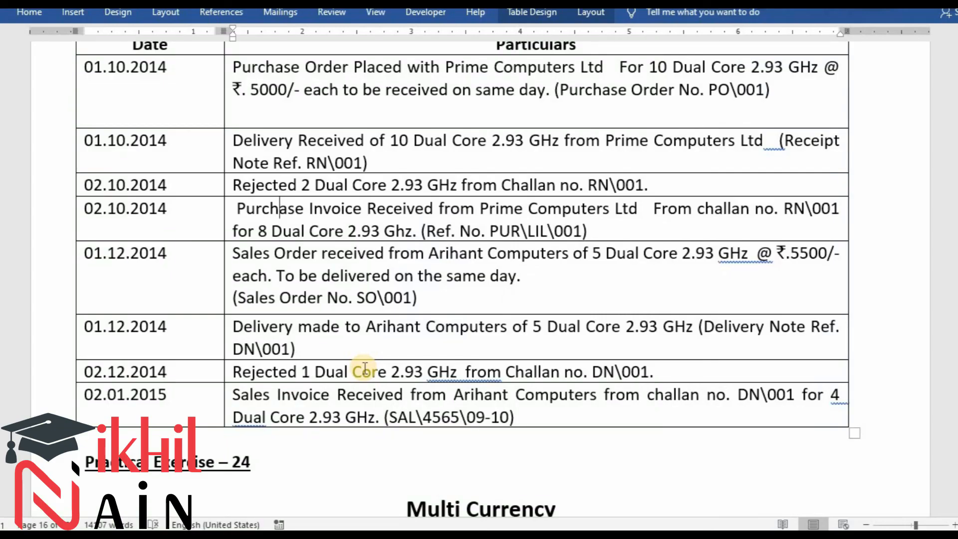
pyautogui.hotkey('alt', 'Tab')
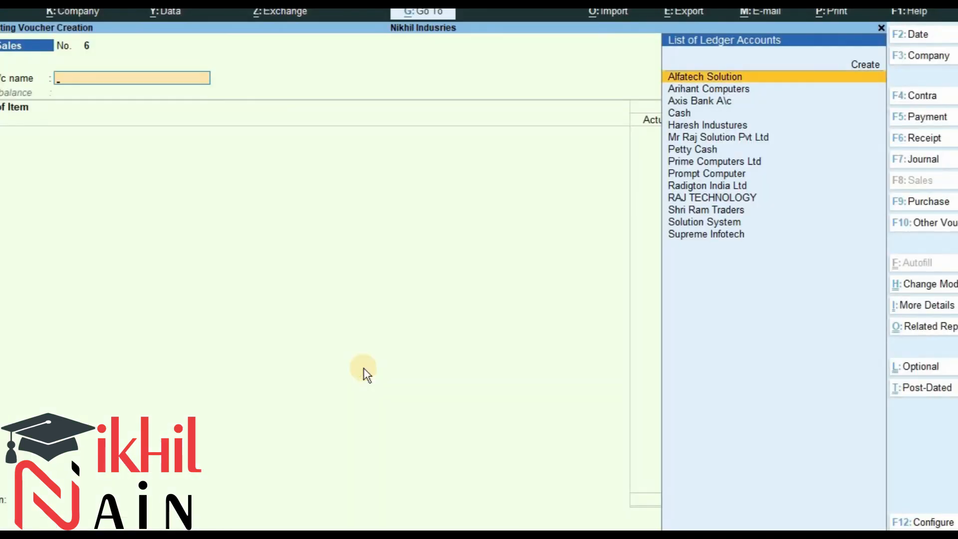
pyautogui.press('Escape')
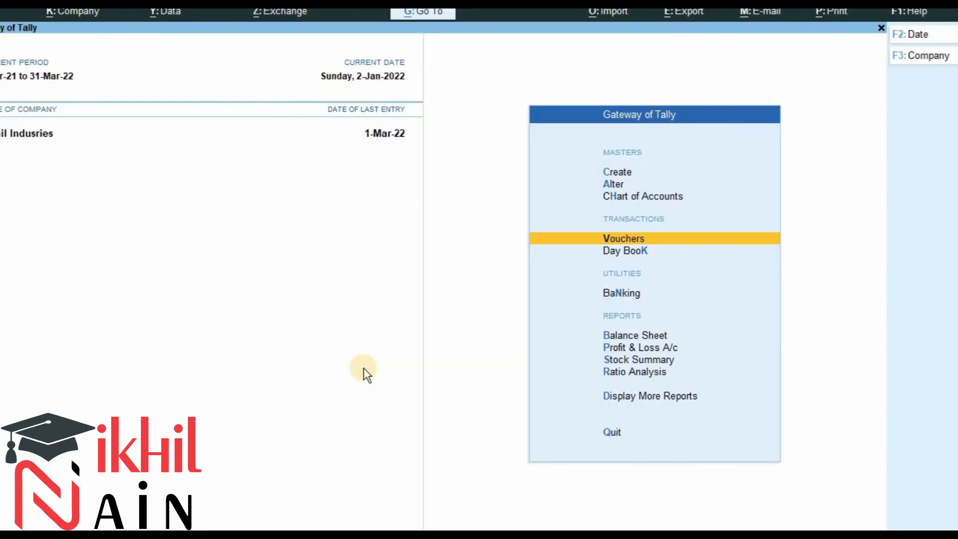
pyautogui.press('d')
pyautogui.press('Down')
pyautogui.press('Down')
pyautogui.press('Down')
pyautogui.press('Down')
pyautogui.press('Down')
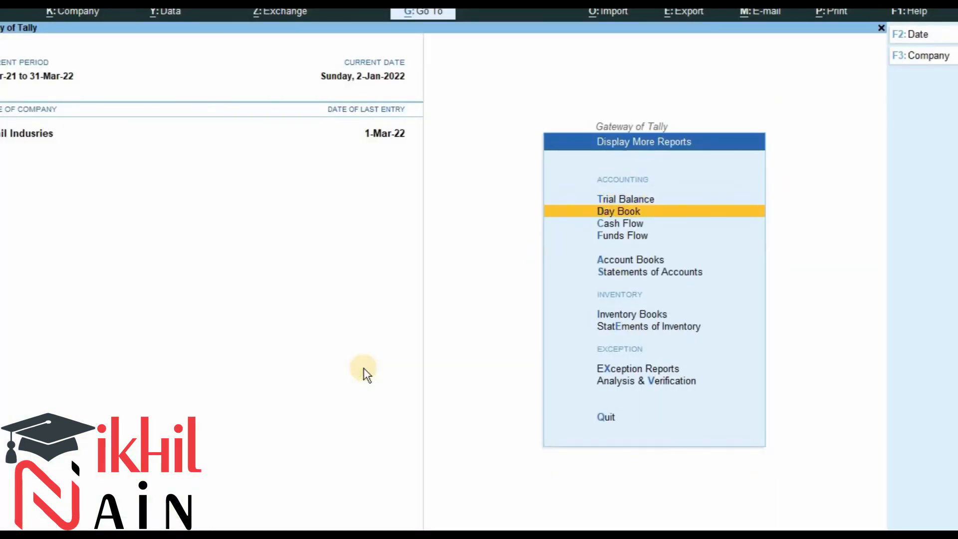
pyautogui.press('Return')
pyautogui.press('Down')
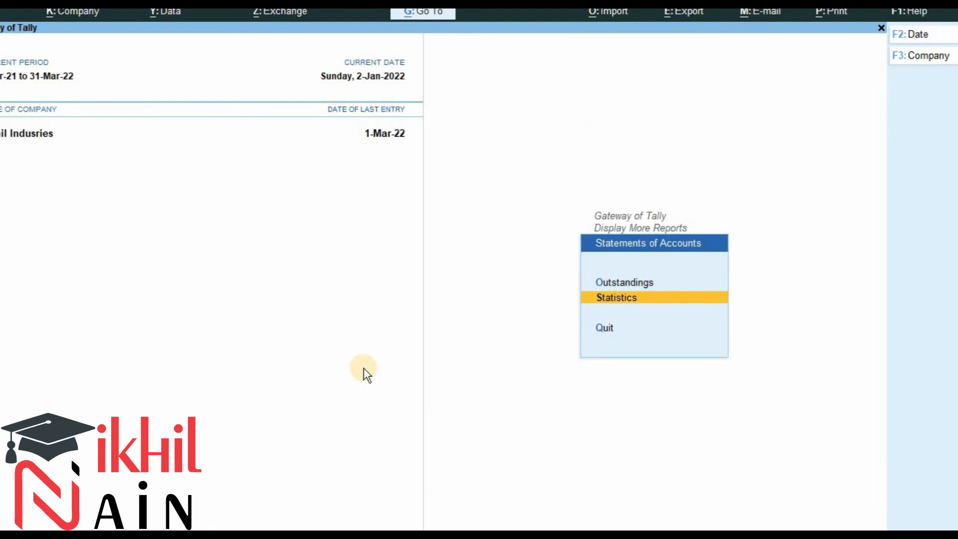
pyautogui.press('Return')
pyautogui.press('Down')
# Review the voucher type counts in the Statistics report, then return to the Gateway of Tally.
pyautogui.press('Down')
pyautogui.press('Up')
pyautogui.press('Up')
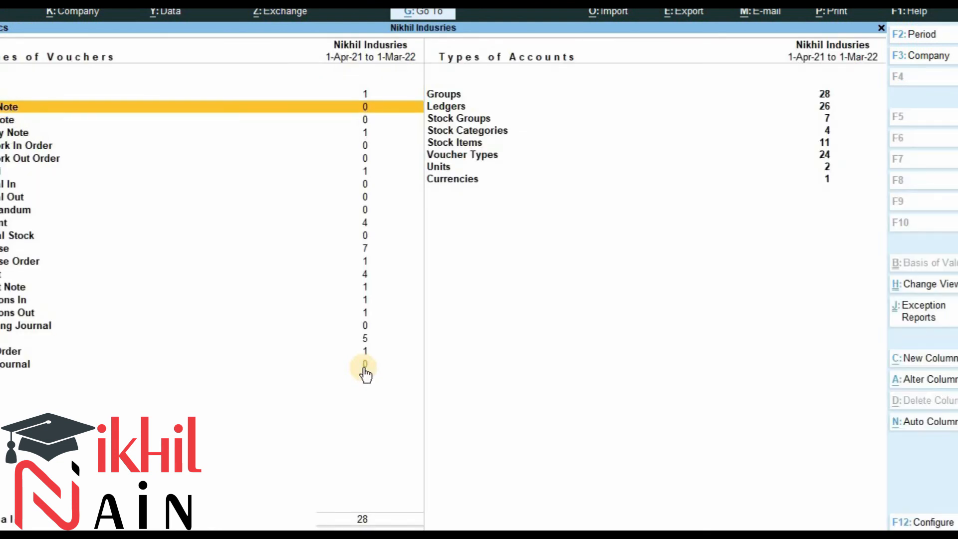
pyautogui.press('Down')
pyautogui.press('Down')
pyautogui.press('Down')
pyautogui.press('Down')
pyautogui.press('Down')
pyautogui.press('Down')
pyautogui.press('Down')
pyautogui.press('Down')
pyautogui.press('Down')
pyautogui.press('Up')
pyautogui.press('Up')
pyautogui.press('Up')
pyautogui.press('Up')
pyautogui.press('Up')
pyautogui.press('Up')
pyautogui.press('Up')
pyautogui.press('Up')
pyautogui.press('Up')
pyautogui.press('Down')
pyautogui.press('Down')
pyautogui.press('Down')
pyautogui.press('Down')
pyautogui.press('Down')
pyautogui.press('Down')
pyautogui.press('Down')
pyautogui.press('Down')
pyautogui.press('Down')
pyautogui.press('Down')
pyautogui.press('Down')
pyautogui.press('Down')
pyautogui.press('Down')
pyautogui.press('Down')
pyautogui.press('Down')
pyautogui.press('Down')
pyautogui.press('Down')
pyautogui.press('Down')
pyautogui.press('Down')
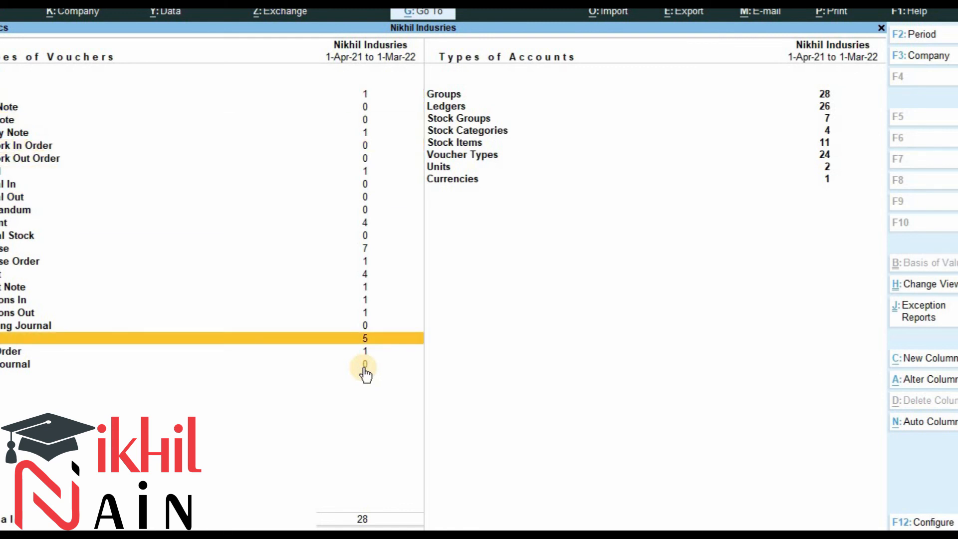
pyautogui.press('Down')
pyautogui.press('Down')
pyautogui.press('Up')
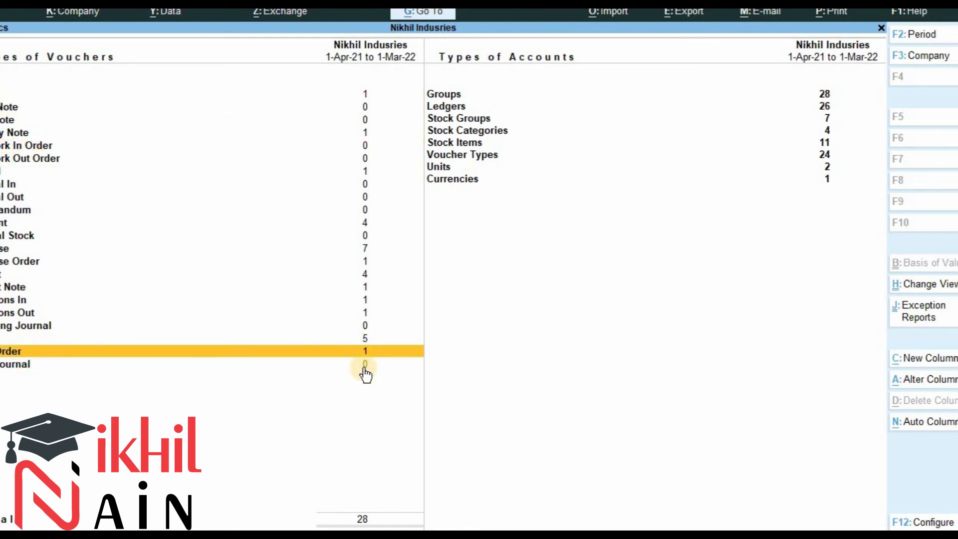
pyautogui.press('Up')
pyautogui.press('Up')
pyautogui.press('Up')
pyautogui.press('Up')
pyautogui.press('Up')
pyautogui.press('Up')
pyautogui.press('Up')
pyautogui.press('Up')
pyautogui.press('Up')
pyautogui.press('Up')
pyautogui.press('Down')
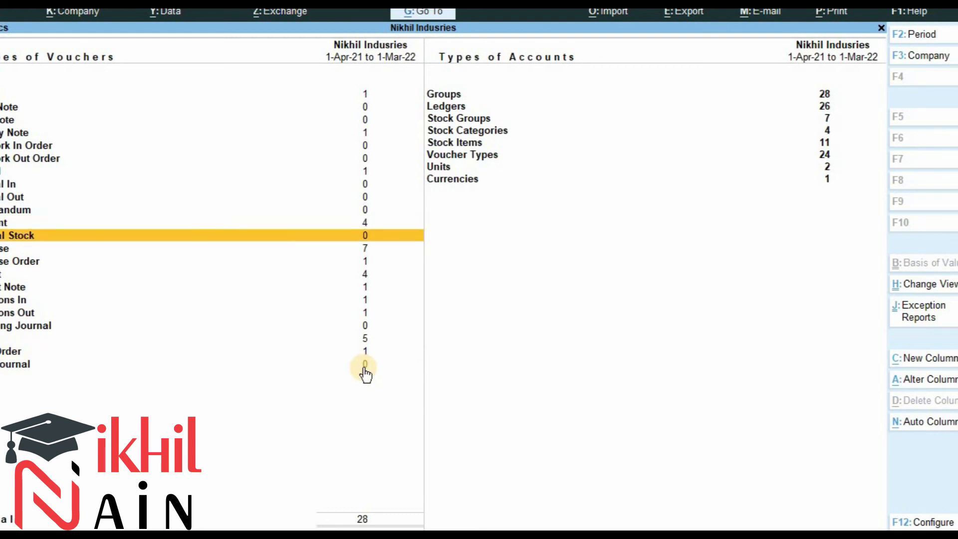
pyautogui.press('Down')
pyautogui.press('Down')
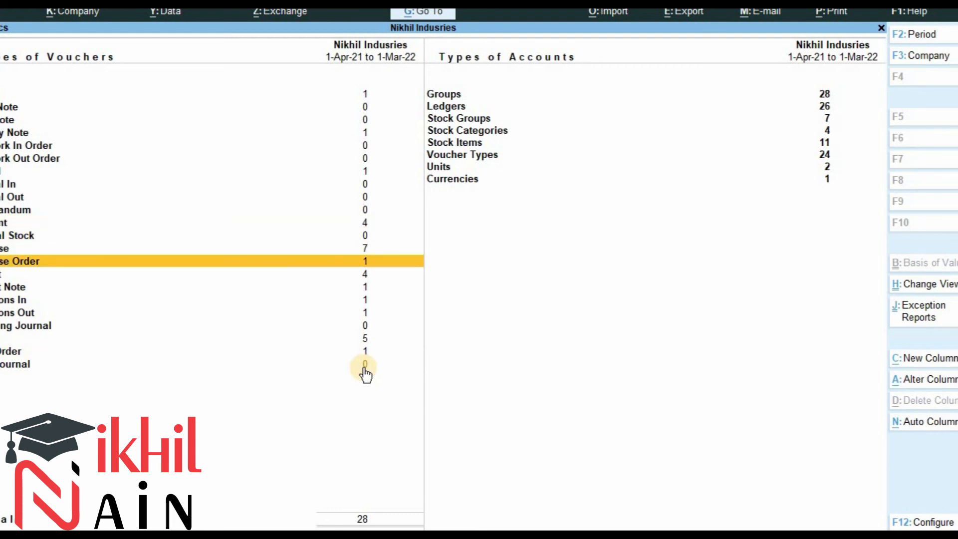
pyautogui.press('Escape')
pyautogui.press('Escape')
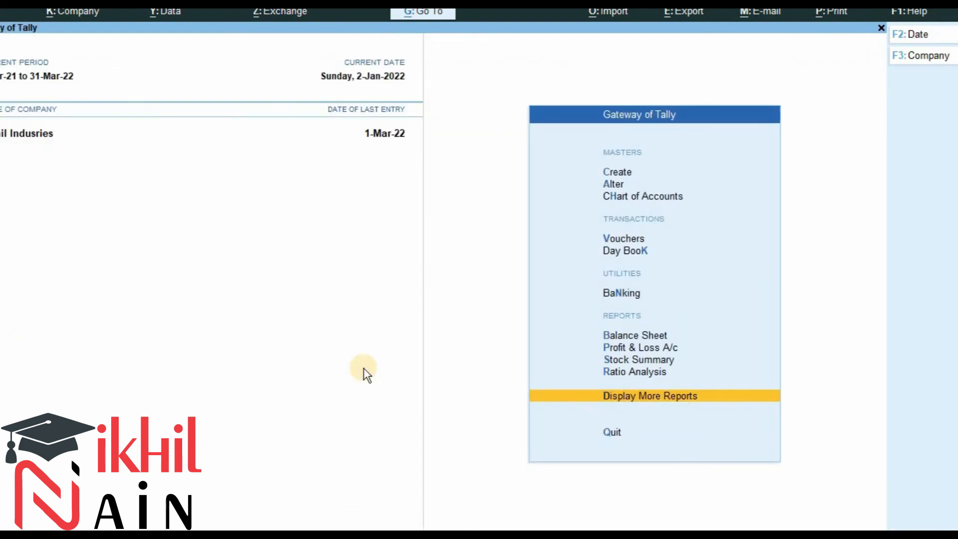
# Open the Stock Summary in detailed view and browse the stock items' closing balances.
pyautogui.press('Up')
pyautogui.press('Up')
pyautogui.press('Return')
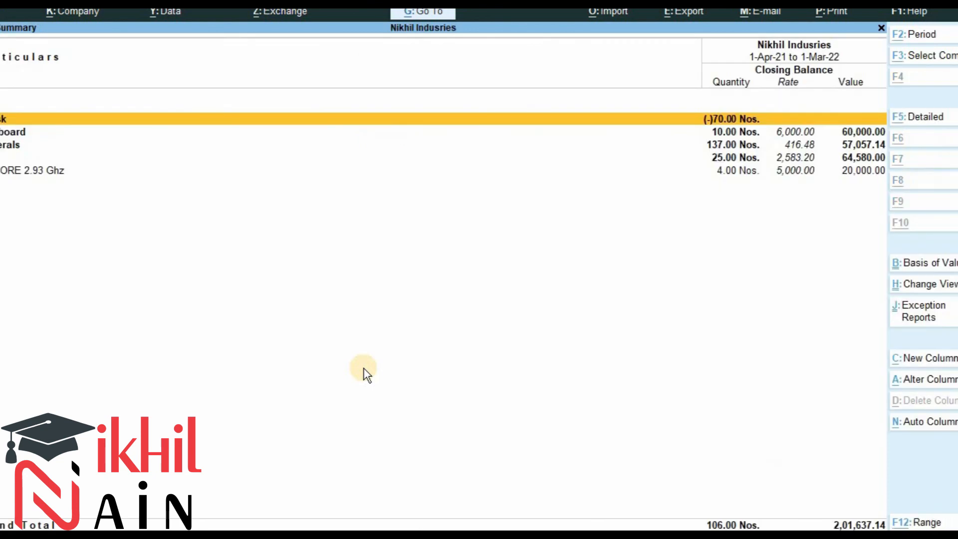
pyautogui.hotkey('alt', 'F5')
pyautogui.press('Down')
pyautogui.press('Down')
pyautogui.press('Down')
pyautogui.press('Down')
pyautogui.press('Down')
pyautogui.press('Down')
pyautogui.press('Down')
pyautogui.press('Down')
pyautogui.press('Down')
pyautogui.press('Down')
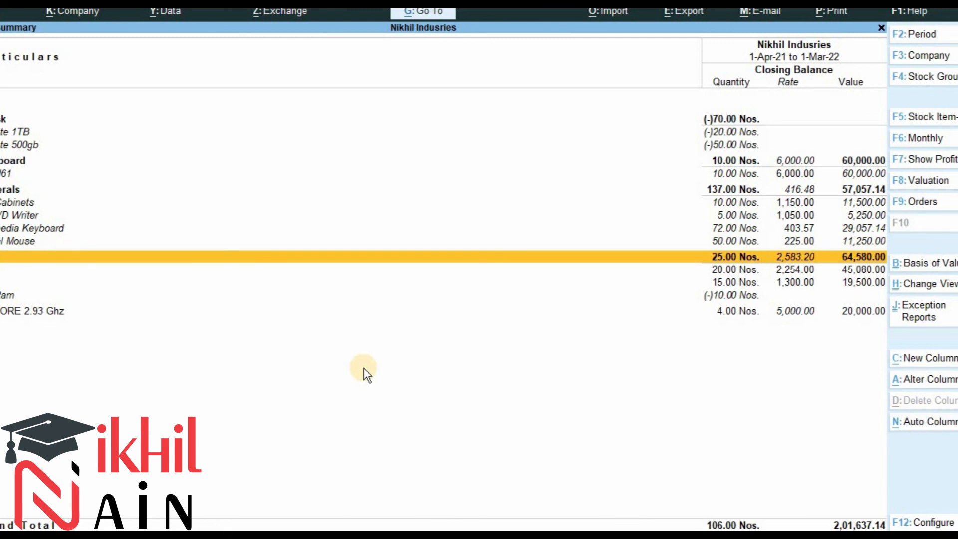
pyautogui.press('Down')
pyautogui.press('Down')
pyautogui.press('Down')
pyautogui.press('Down')
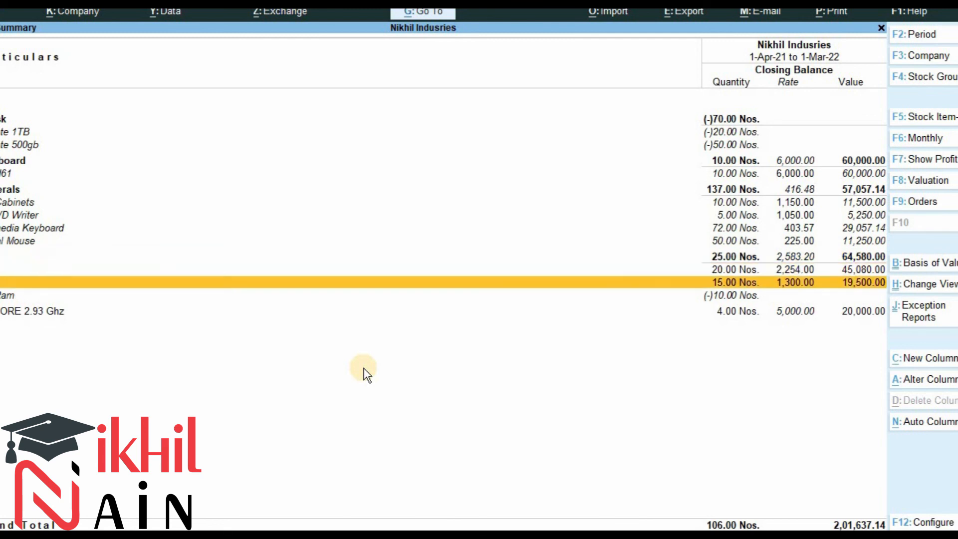
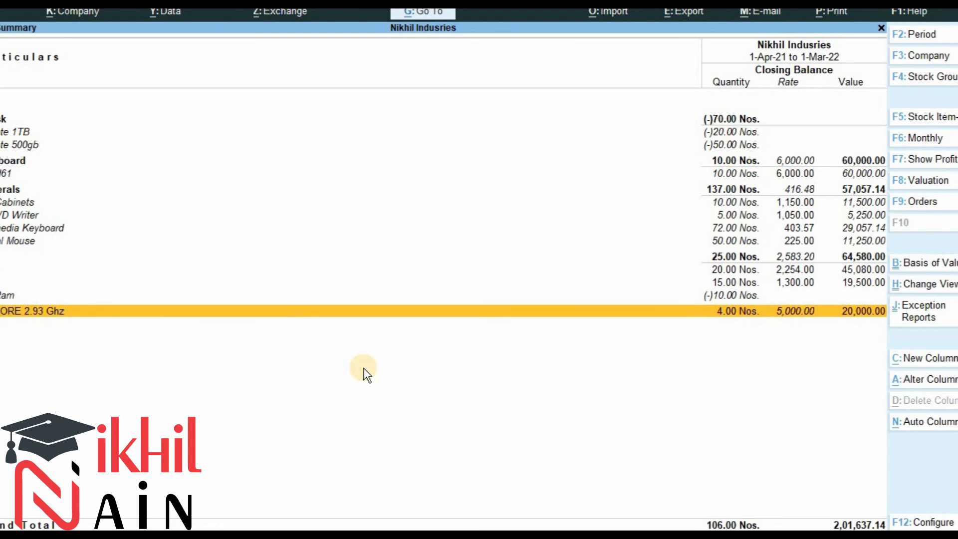
# Return to the Gateway of Tally and open the Profit & Loss A/c report.
pyautogui.press('Escape')
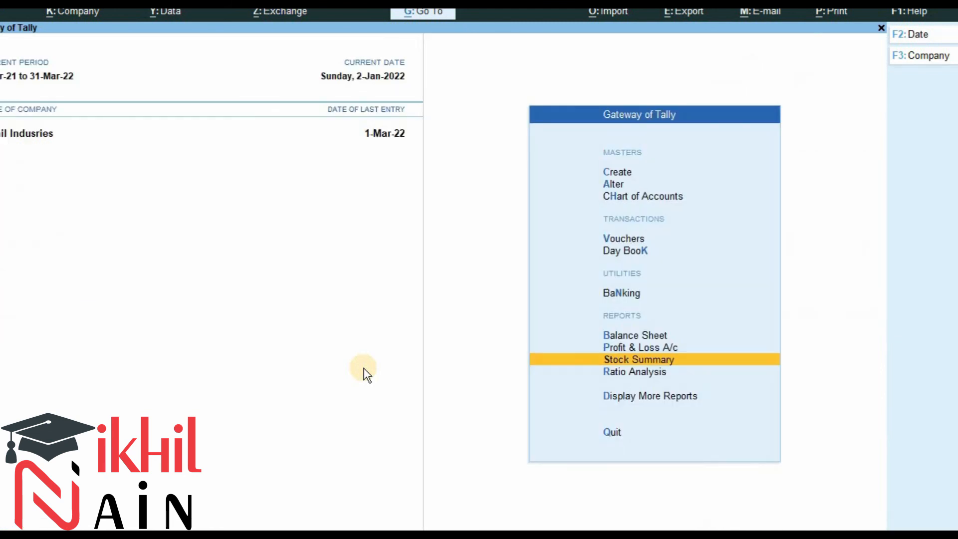
pyautogui.press('Up')
pyautogui.press('Up')
pyautogui.press('Down')
pyautogui.press('Return')
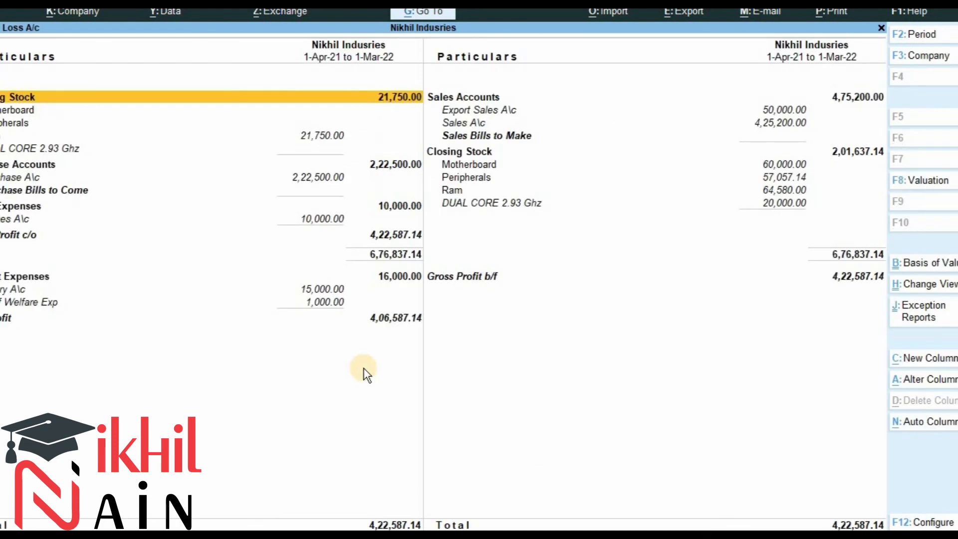
# Browse the Profit & Loss entries and open the monthly summary of Sales A/c.
pyautogui.press('Down')
pyautogui.press('Down')
pyautogui.press('Down')
pyautogui.press('Right')
pyautogui.press('Up')
pyautogui.press('Up')
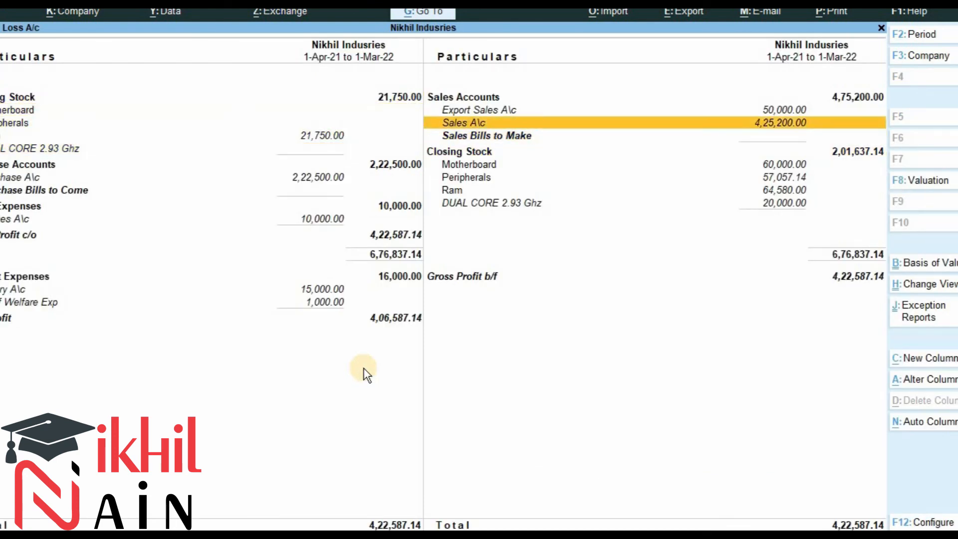
pyautogui.press('Return')
# Open the January vouchers of Sales A/c, then return to the Gateway of Tally.
pyautogui.press('Up')
pyautogui.press('Up')
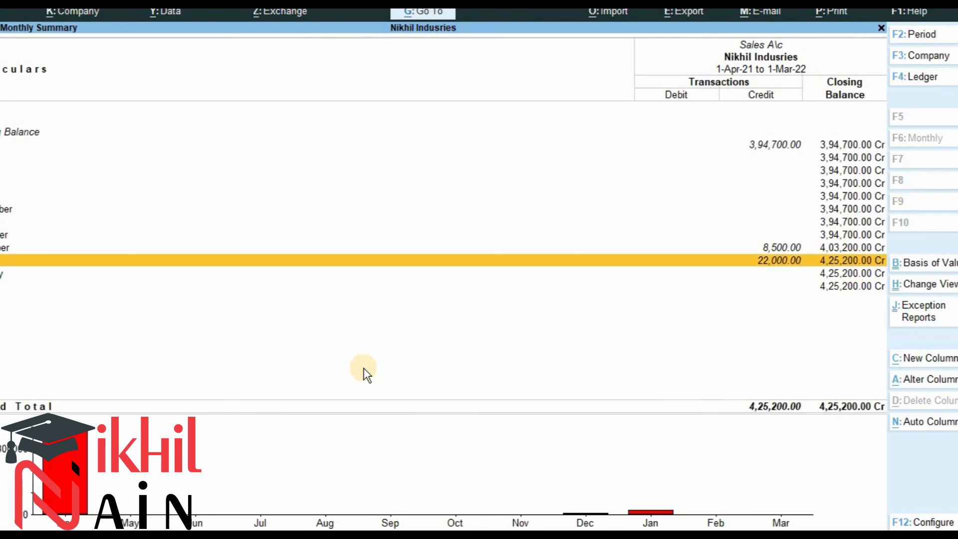
pyautogui.press('Up')
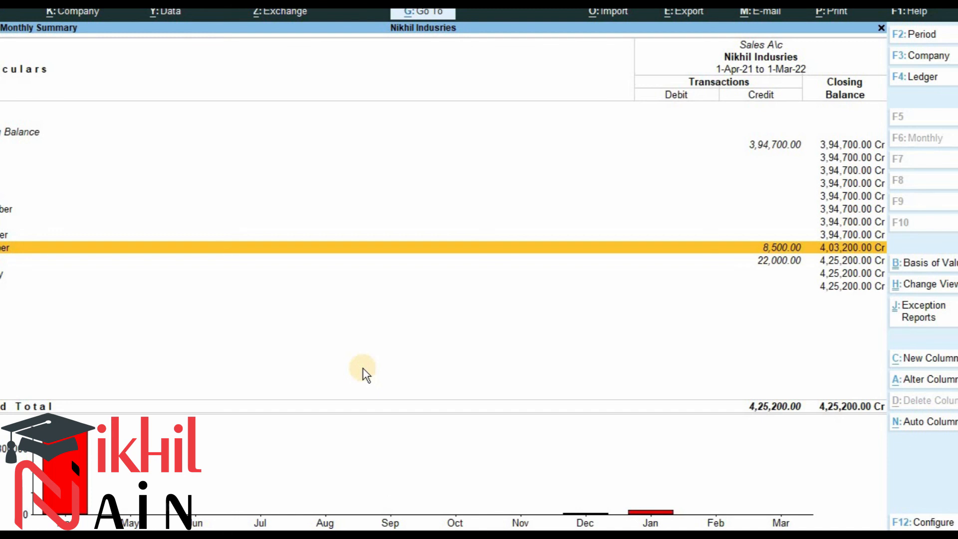
pyautogui.press('Down')
pyautogui.press('Return')
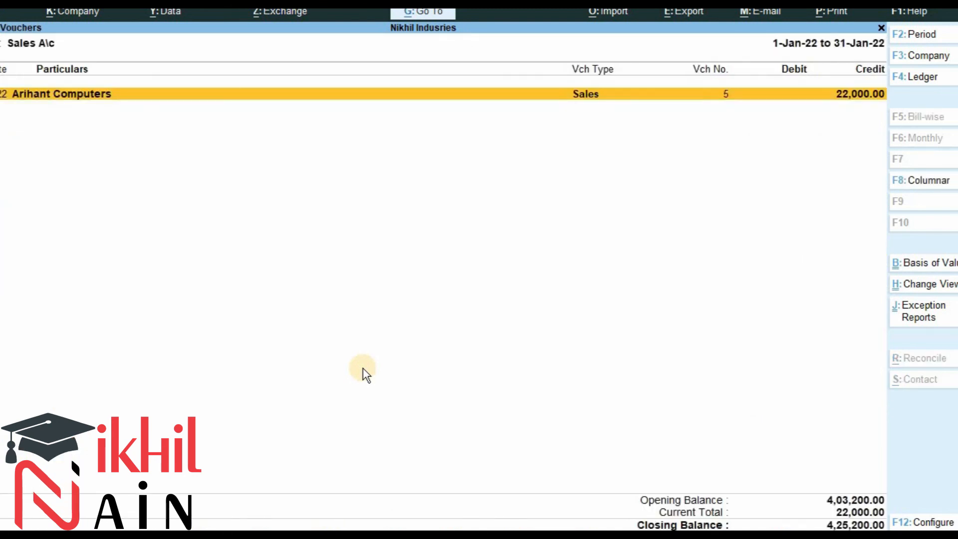
pyautogui.press('Escape')
pyautogui.press('Escape')
pyautogui.press('Escape')
pyautogui.press('Escape')
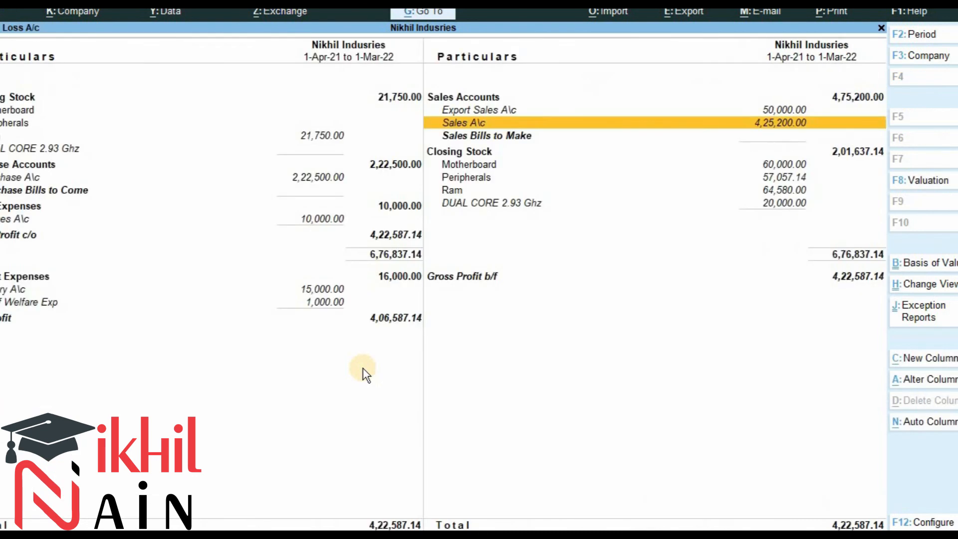
pyautogui.press('n')
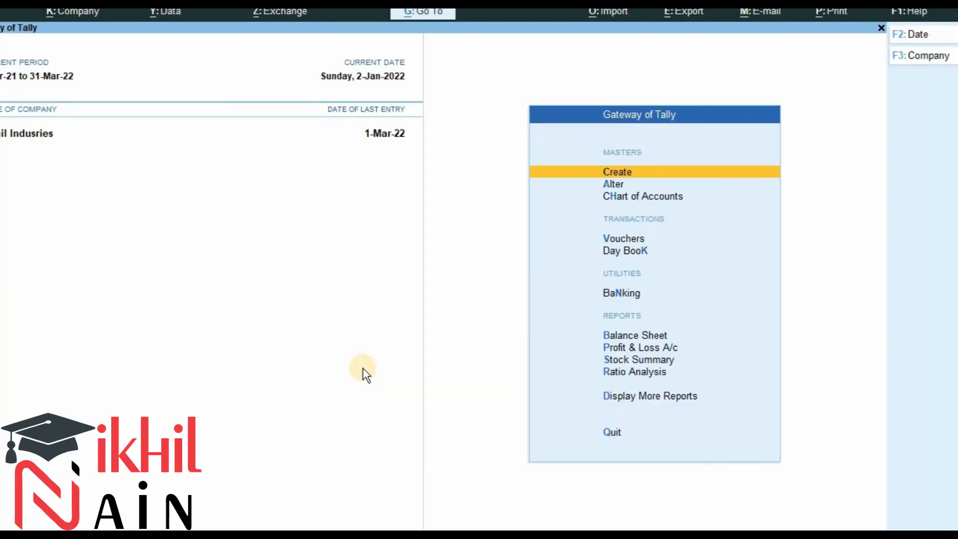